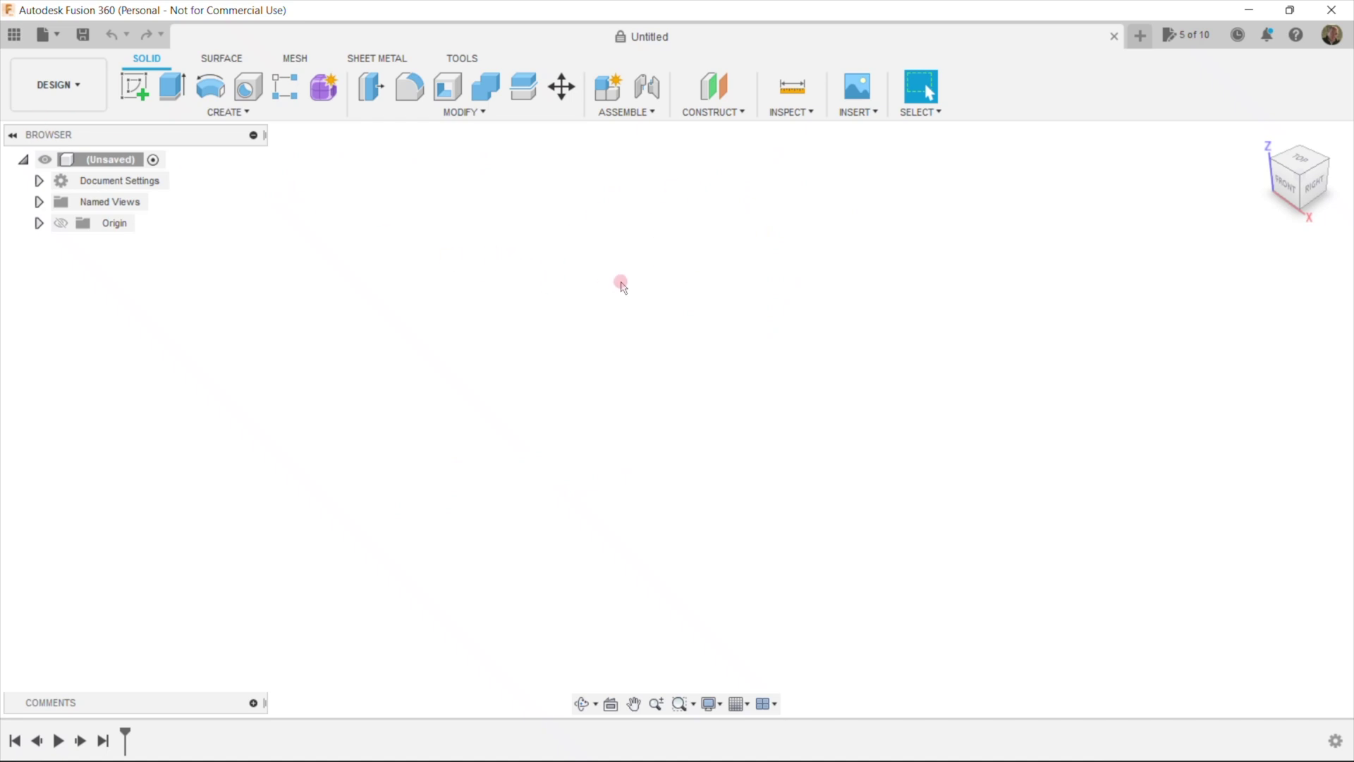
Step: Sketch a 30 by 30 mm center rectangle on the horizontal XY plane, centred on the origin, and finish the sketch
left_click(134, 86)
left_click(286, 201)
left_click(229, 108)
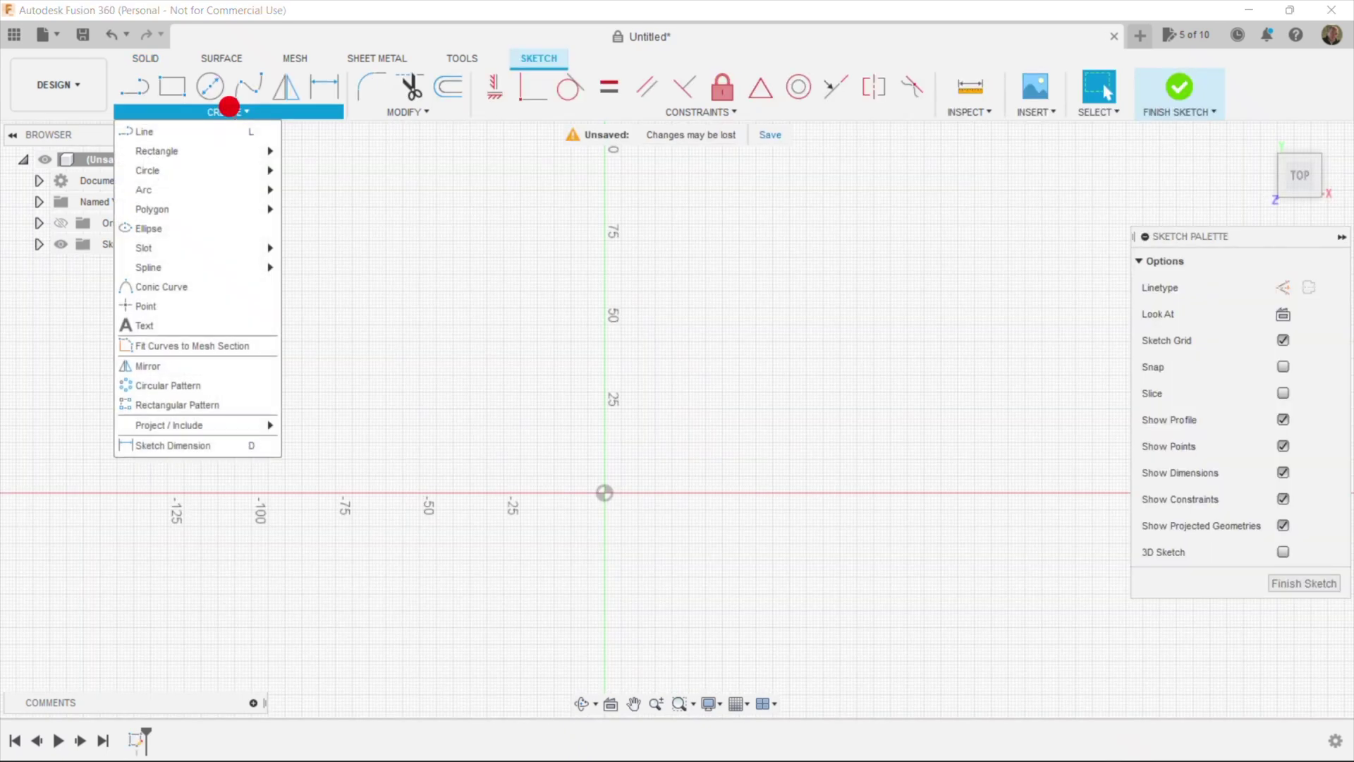
mouse_move(247, 151)
left_click(331, 187)
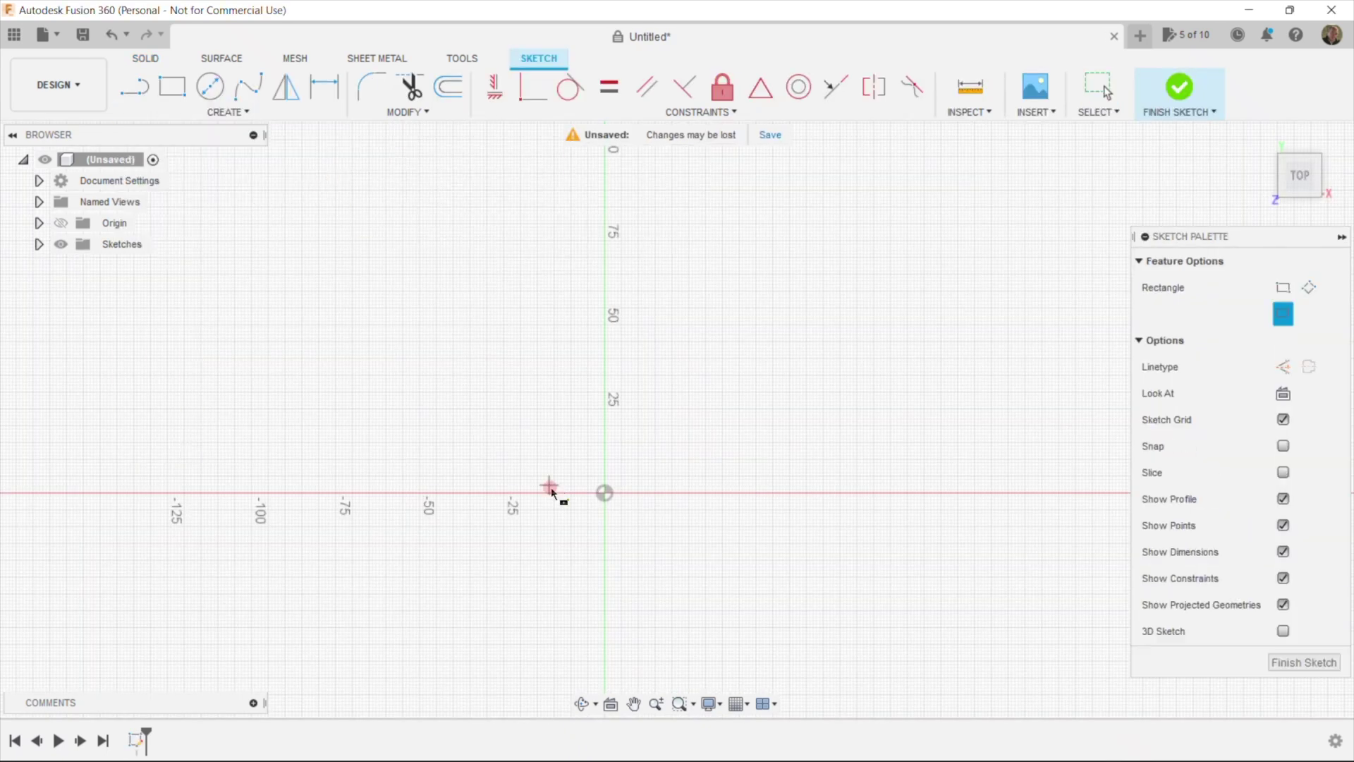
left_click(607, 495)
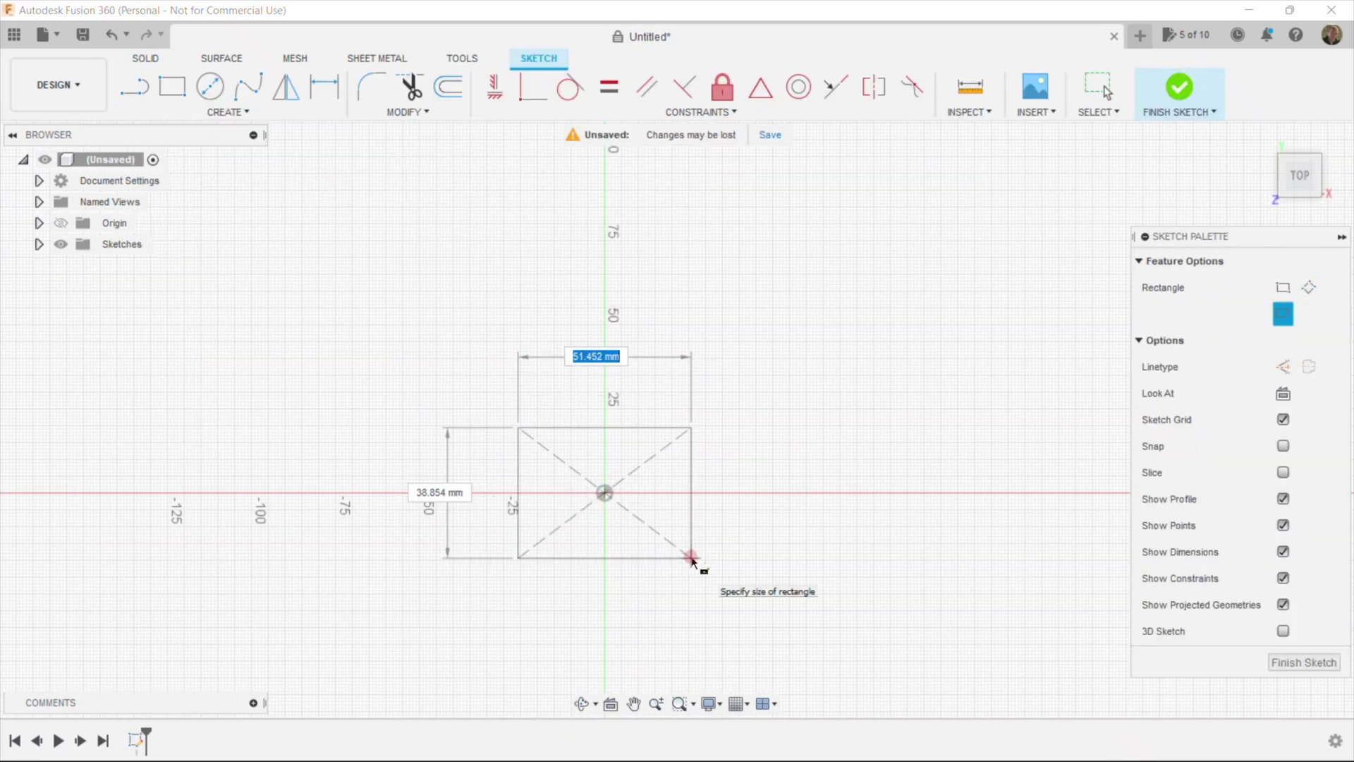
type("30")
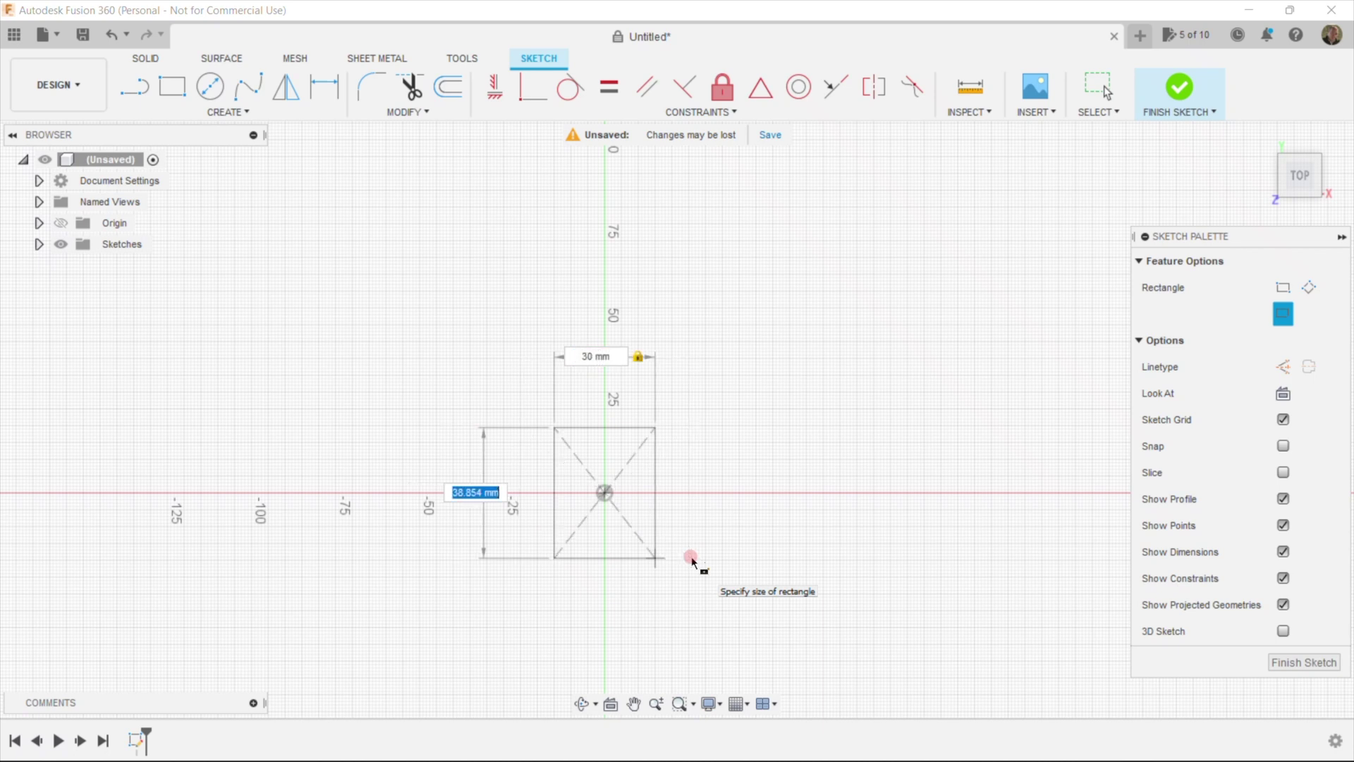
key("Return")
key("Escape")
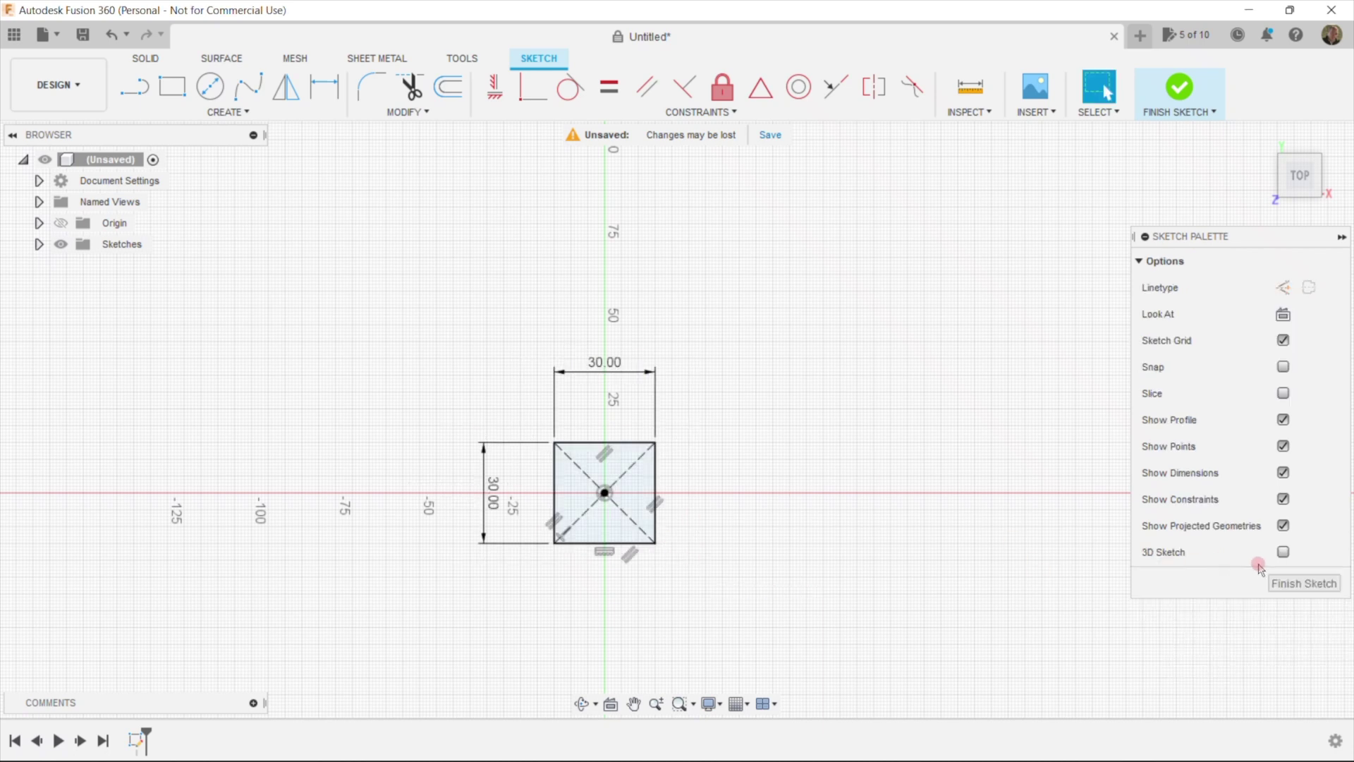
left_click(1307, 584)
Step: Create a construction plane offset 45 mm above the XY plane
left_click(727, 90)
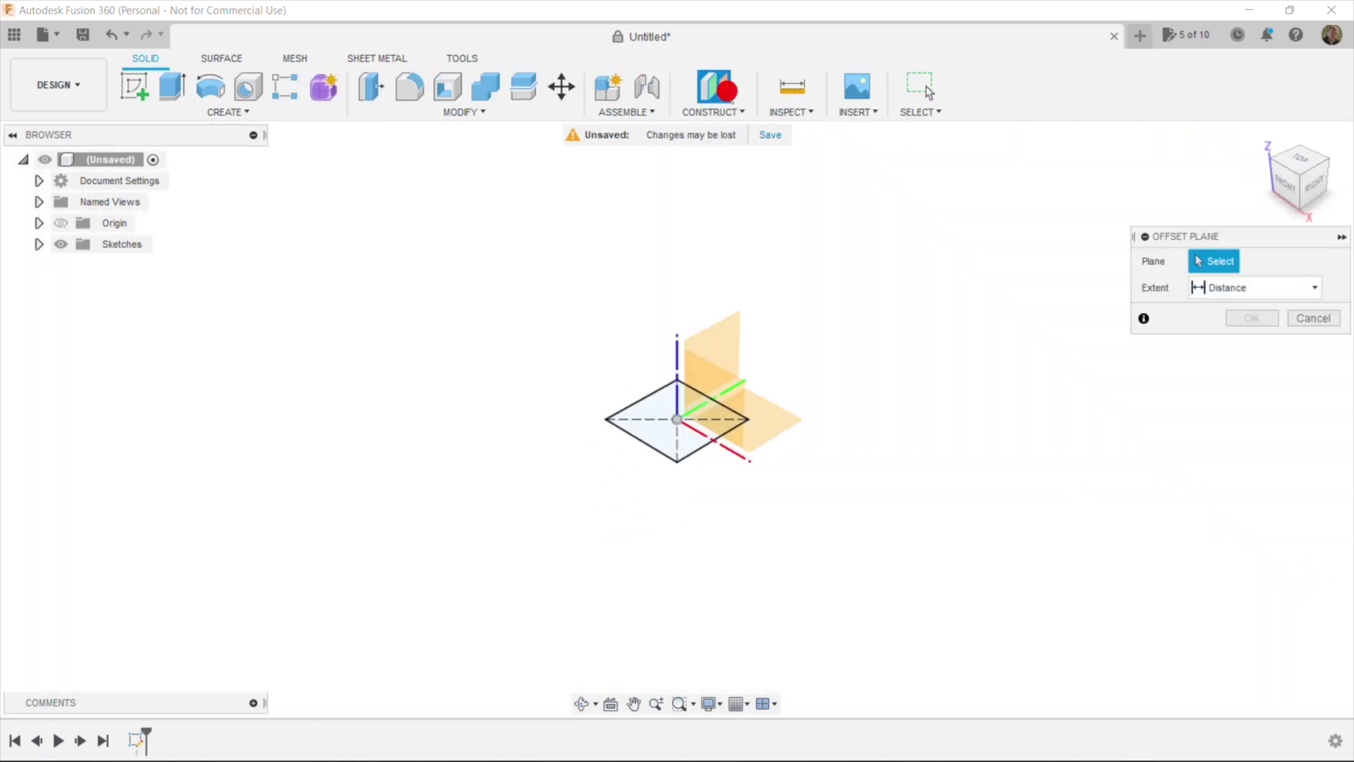
left_click(771, 413)
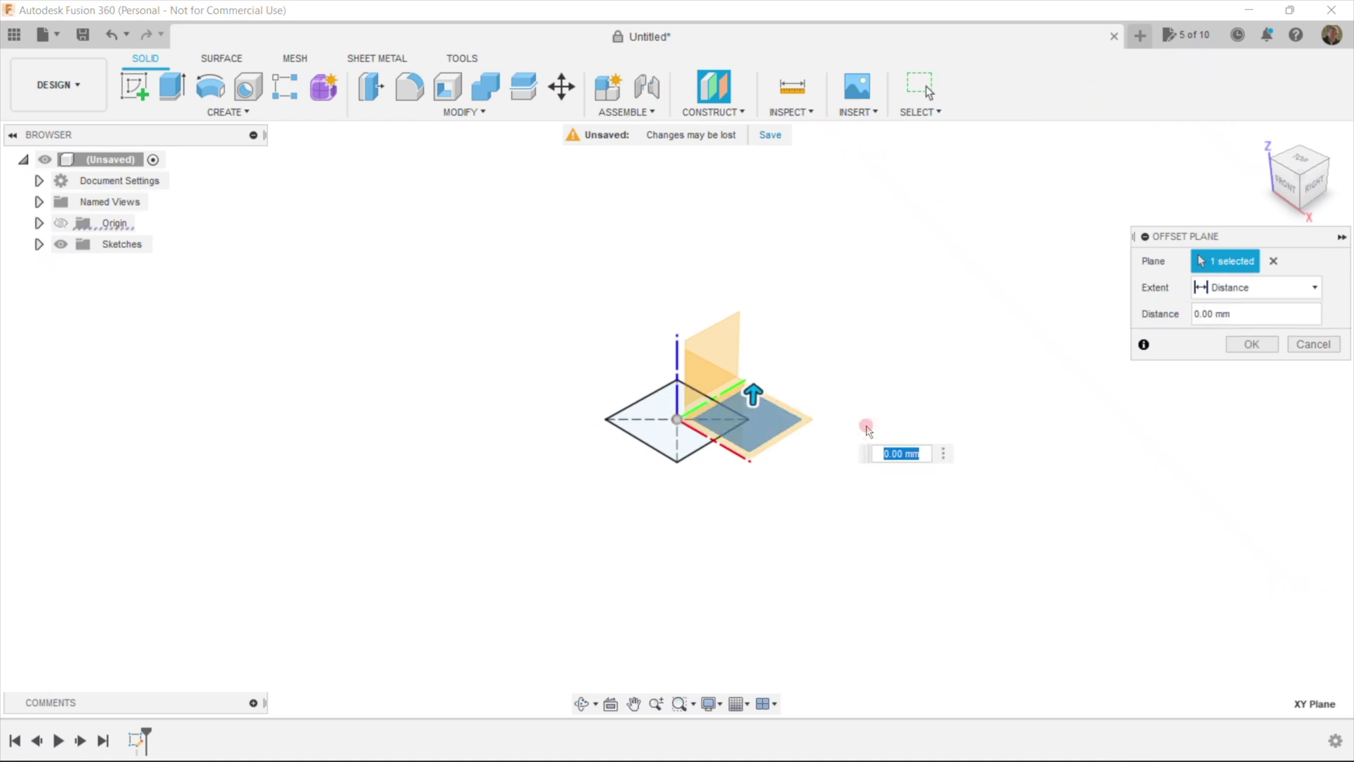
type("45")
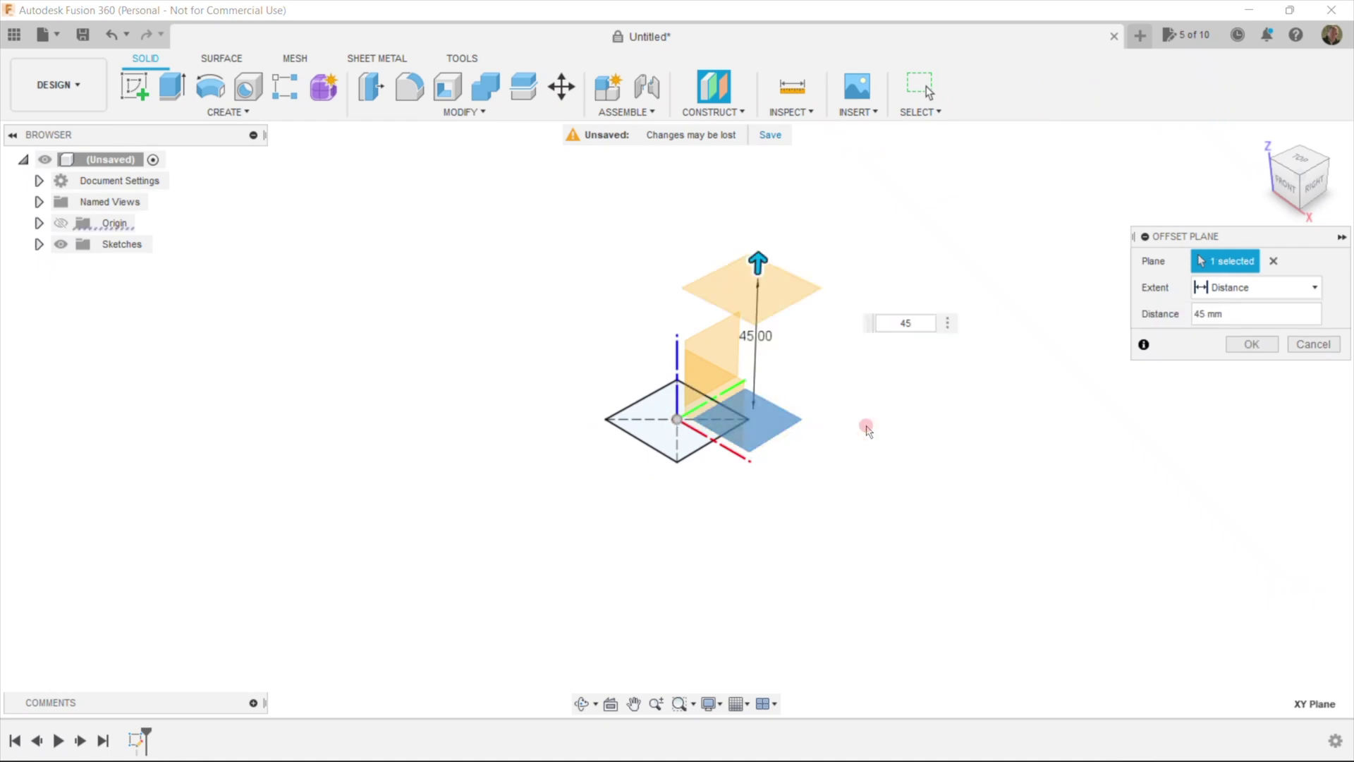
key("Return")
Step: Sketch a single point at the origin on the raised offset plane and finish the sketch
left_click(134, 86)
left_click(707, 285)
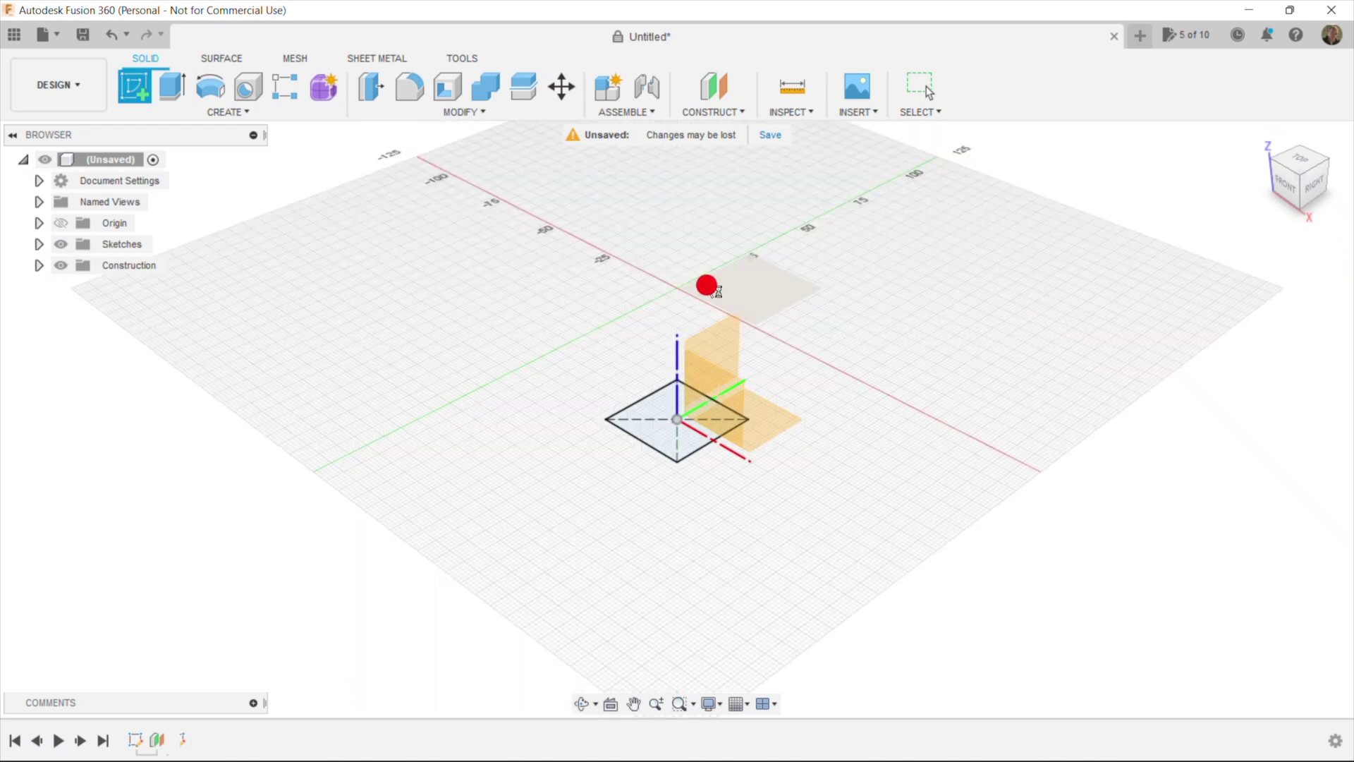
left_click(228, 112)
left_click(201, 289)
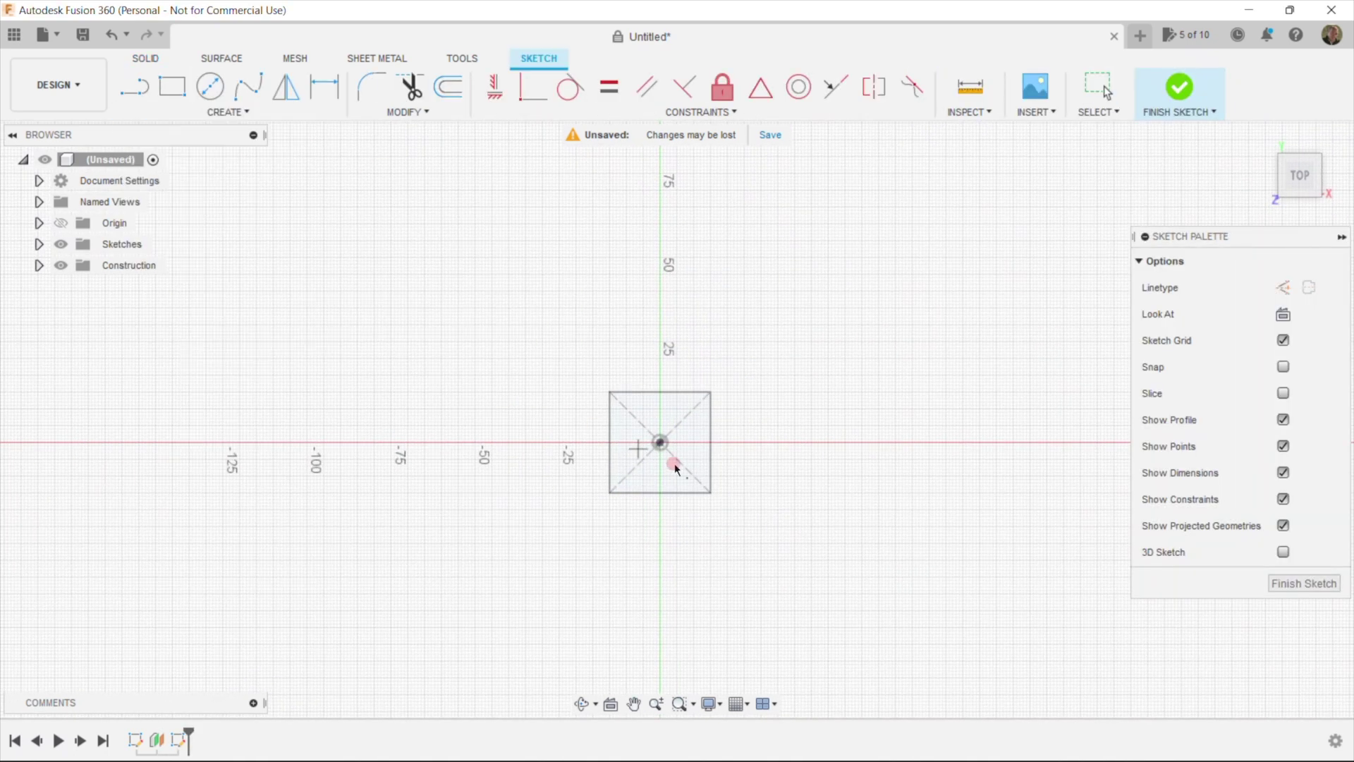
left_click(1304, 583)
Step: Loft the square profile up to the apex point as a new pyramid body
left_click(201, 110)
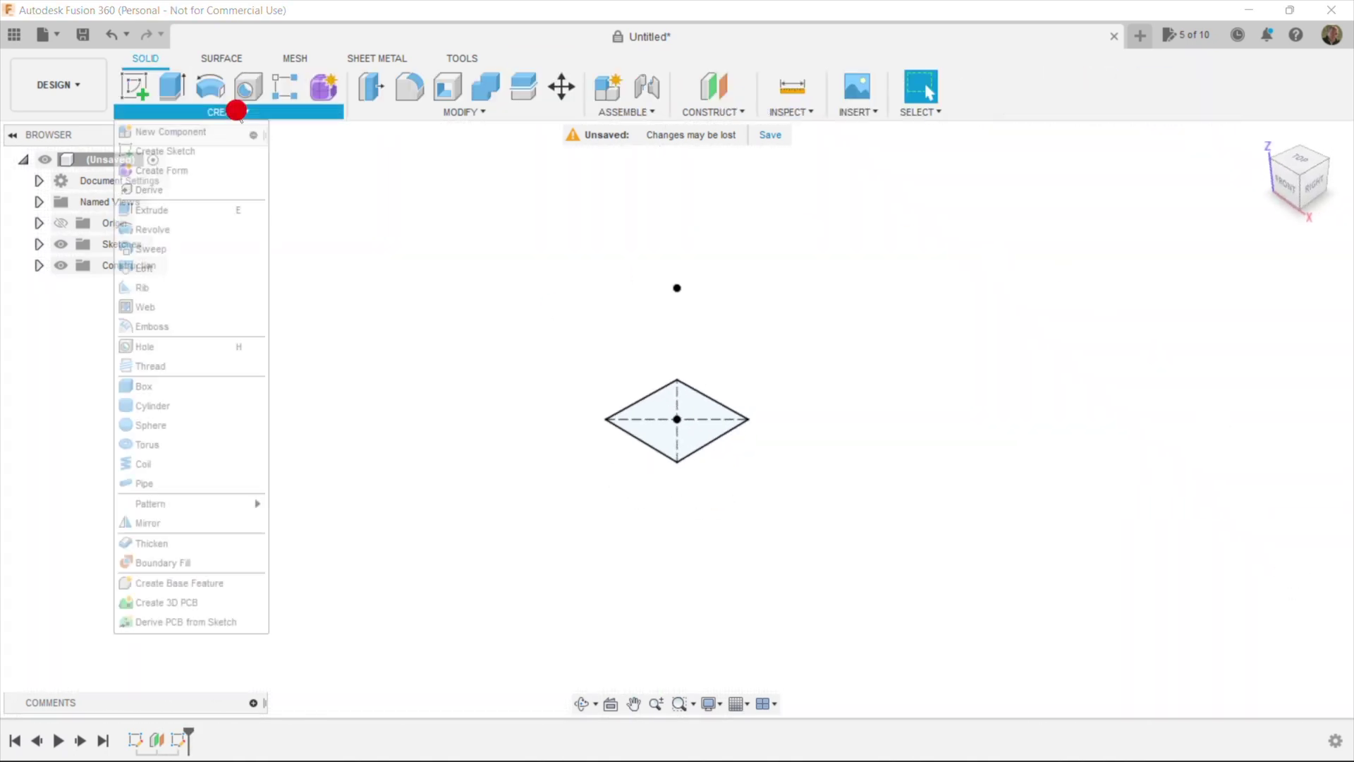
left_click(182, 268)
left_click(675, 376)
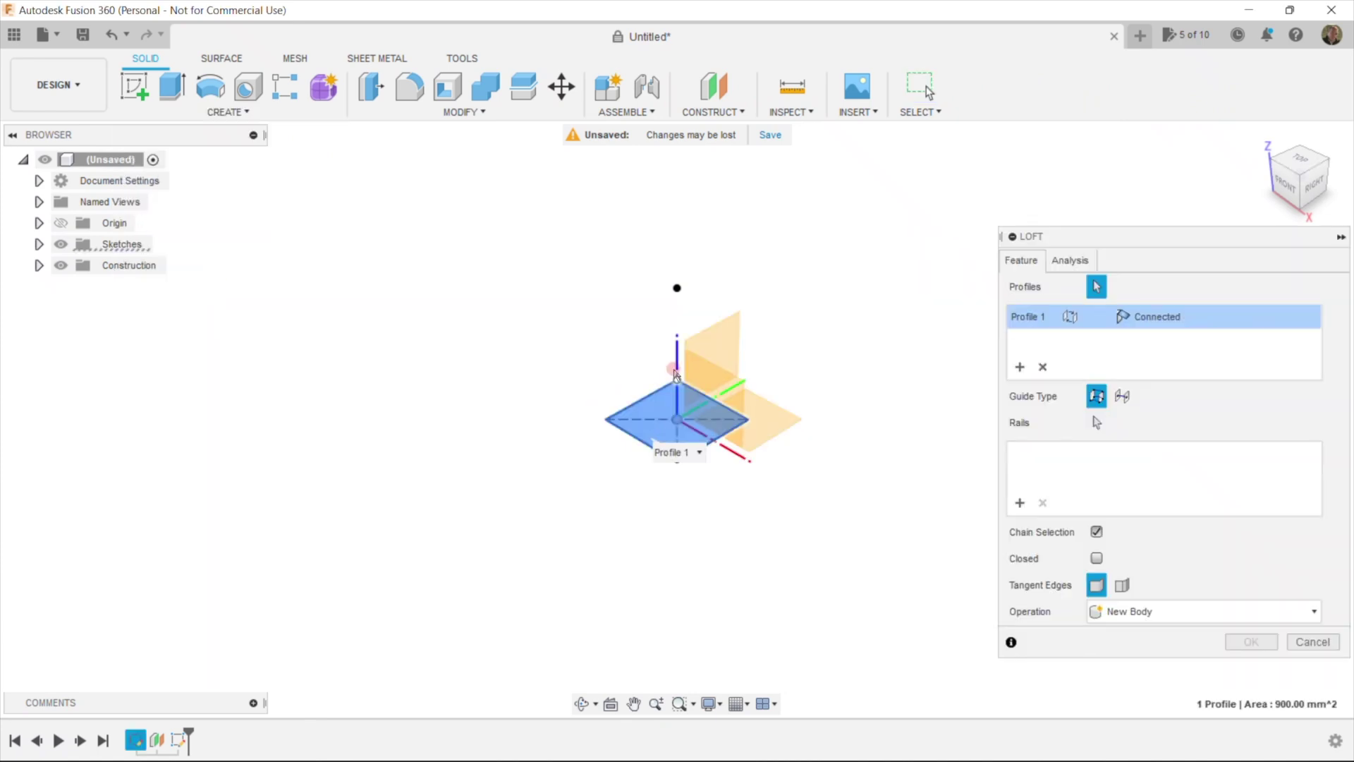
left_click(677, 290)
left_click(1251, 642)
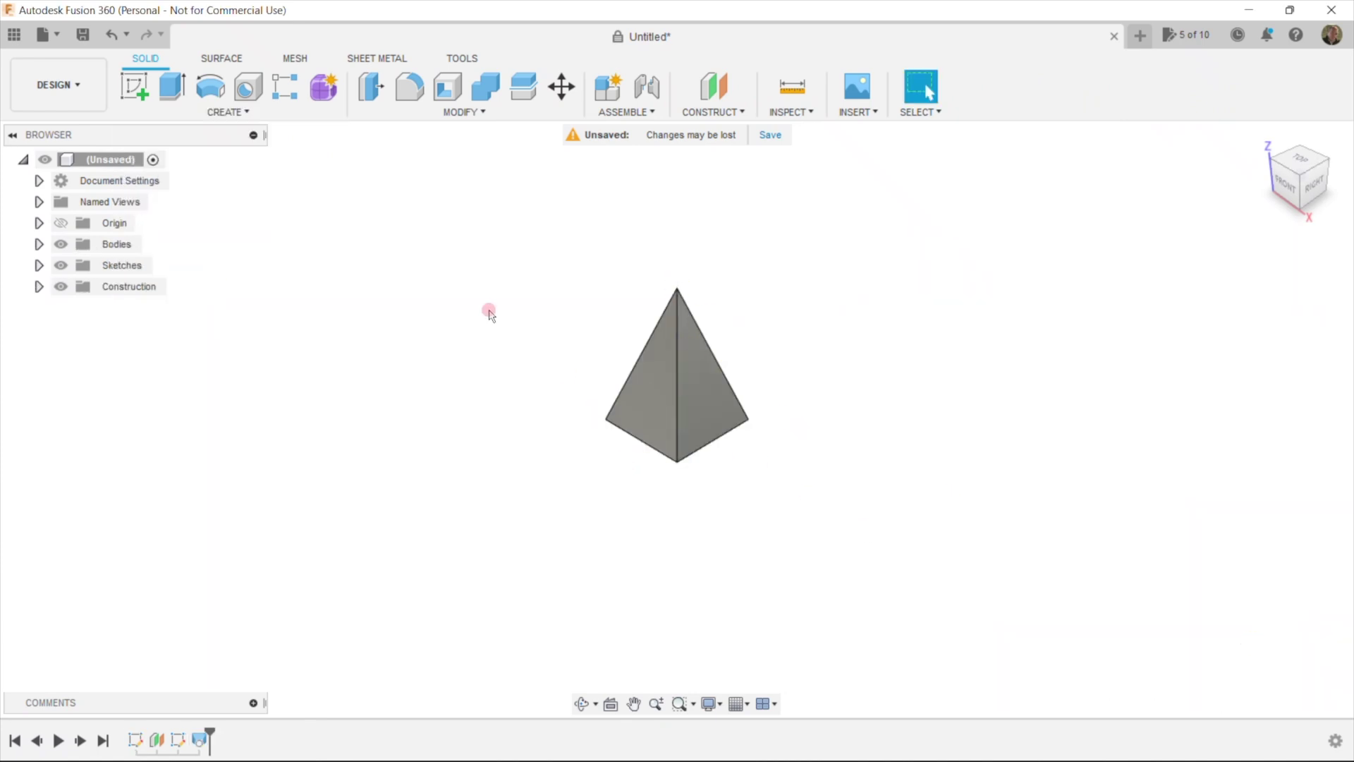
Step: Create a construction plane offset -4 mm from the XY plane, just below the pyramid's base
left_click(714, 86)
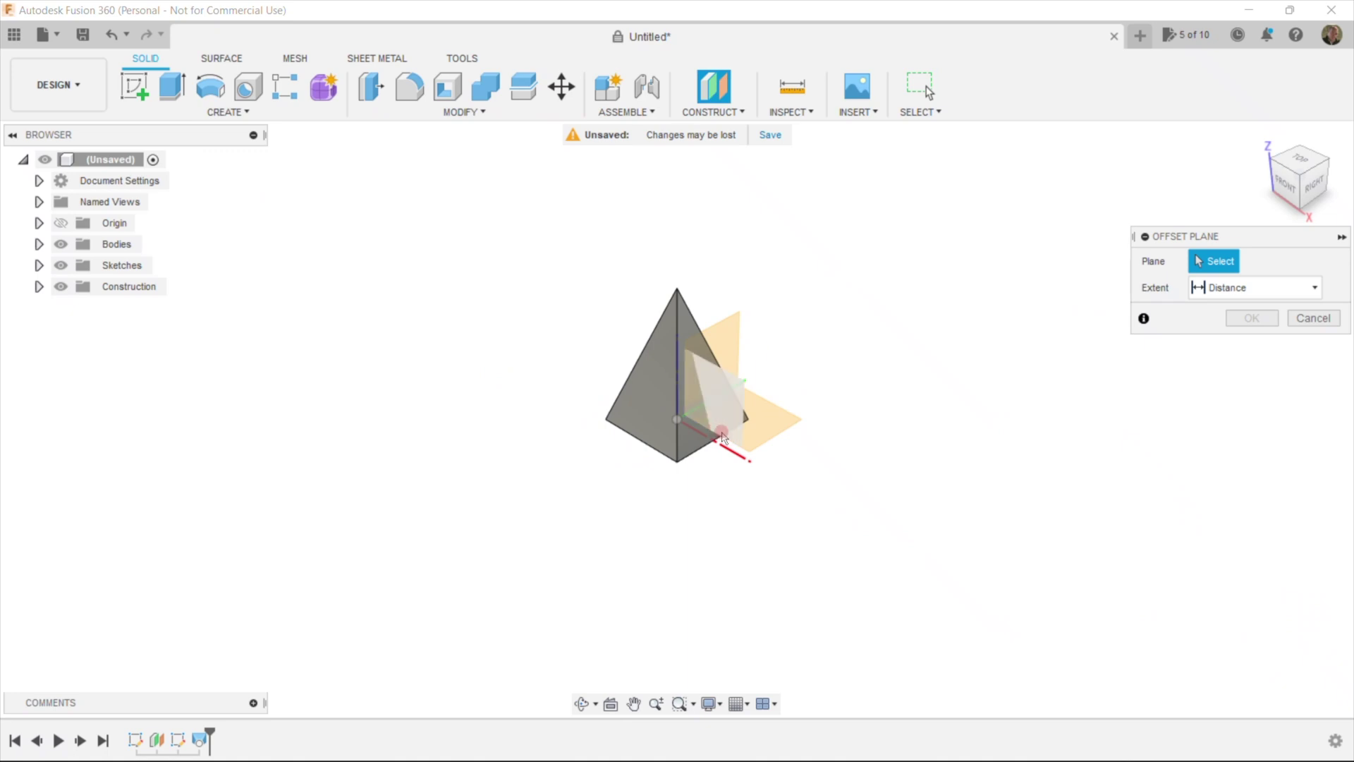
left_click(753, 436)
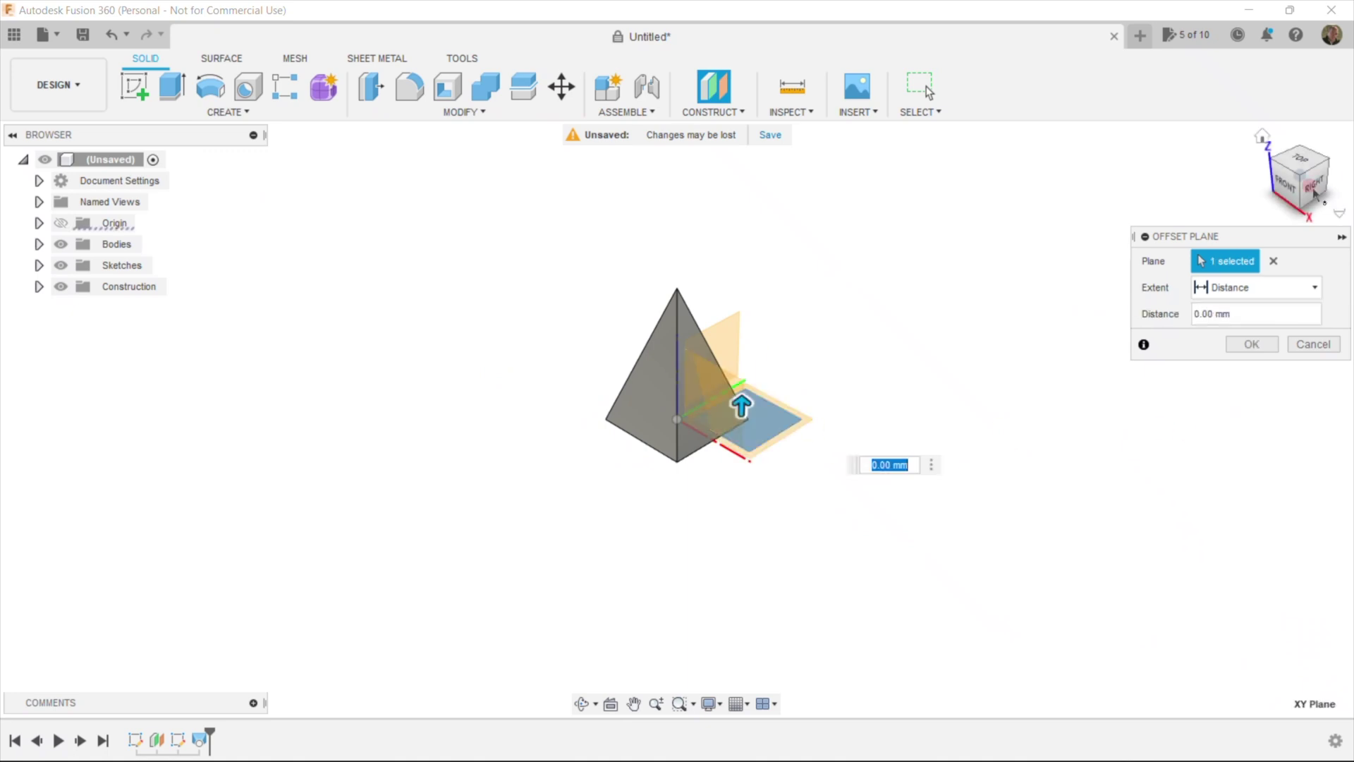
left_click_drag(723, 399, 721, 407)
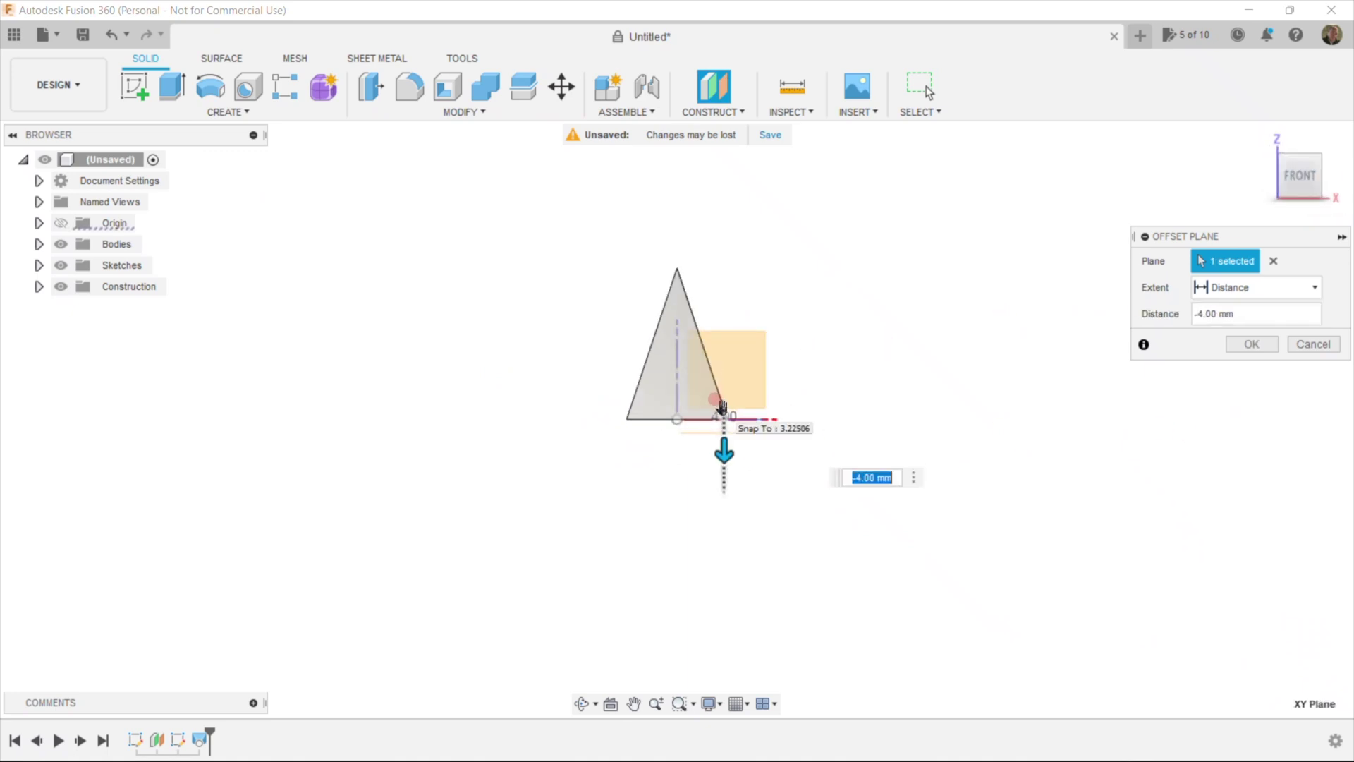
left_click(1252, 346)
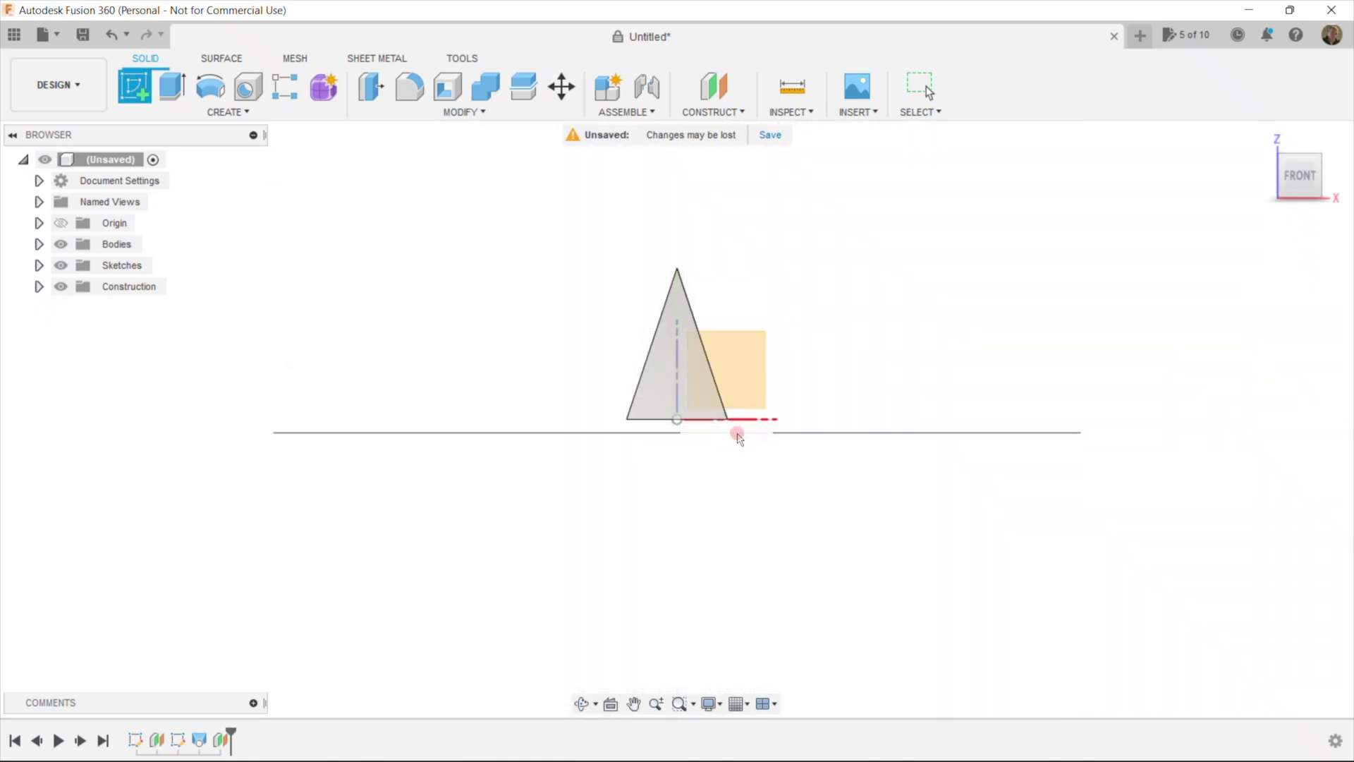
Step: Sketch a 30 by 30 mm center rectangle at the origin on the plane below the pyramid and finish the sketch
left_click(734, 433)
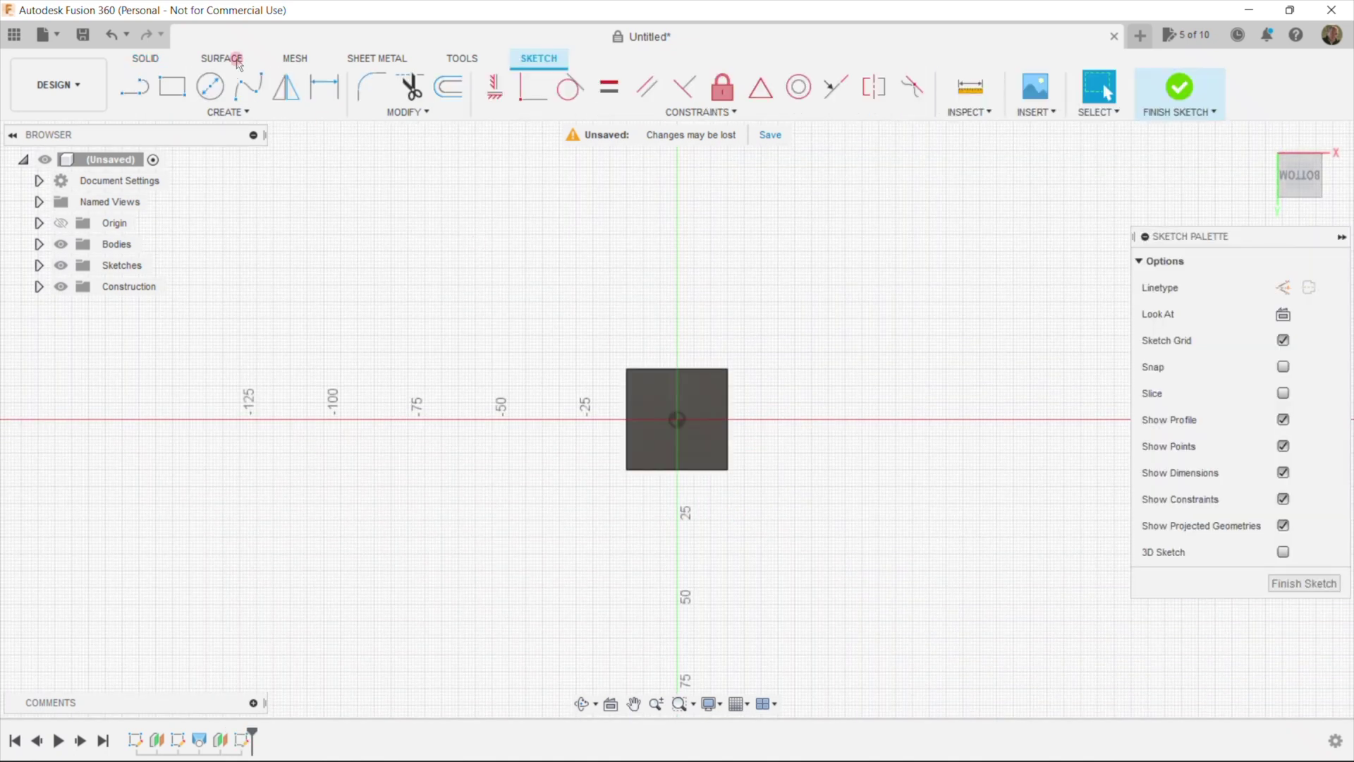
left_click(226, 111)
mouse_move(264, 151)
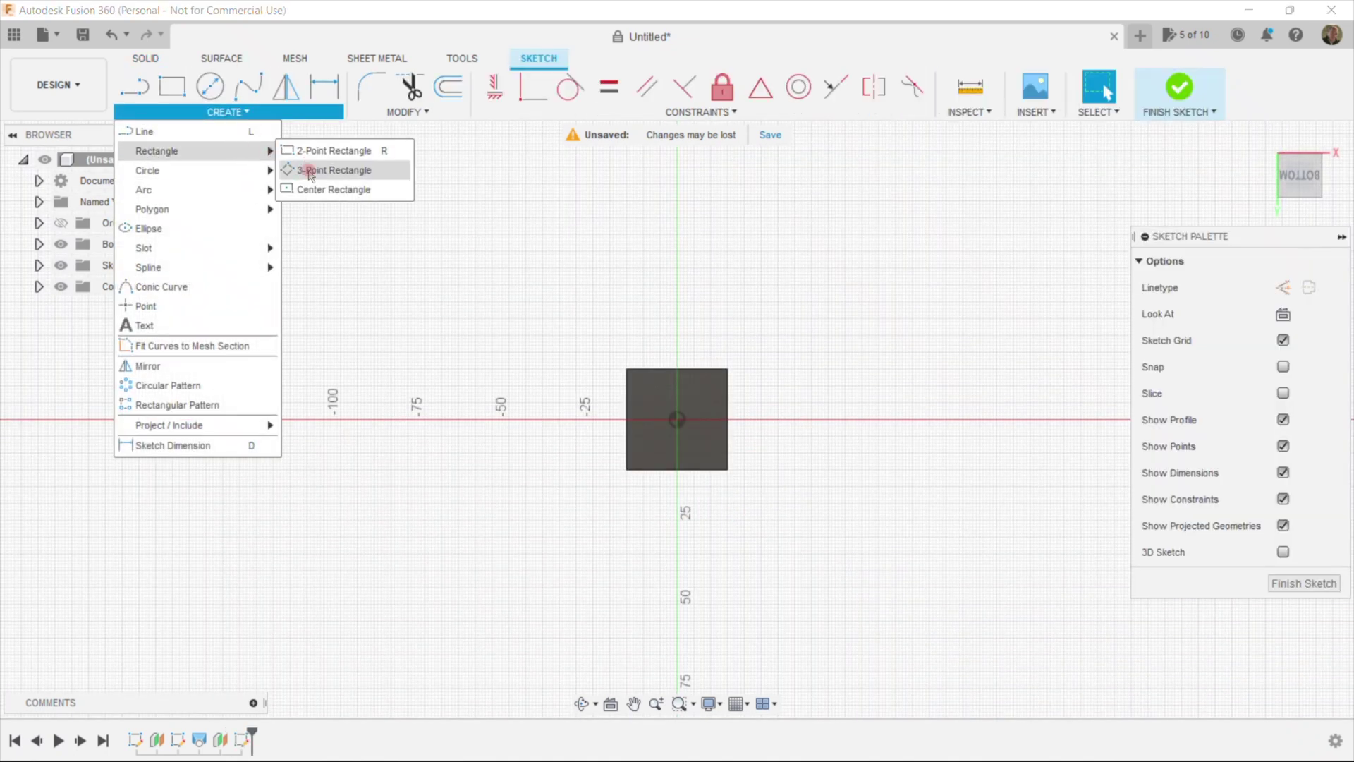
left_click(332, 188)
left_click(676, 419)
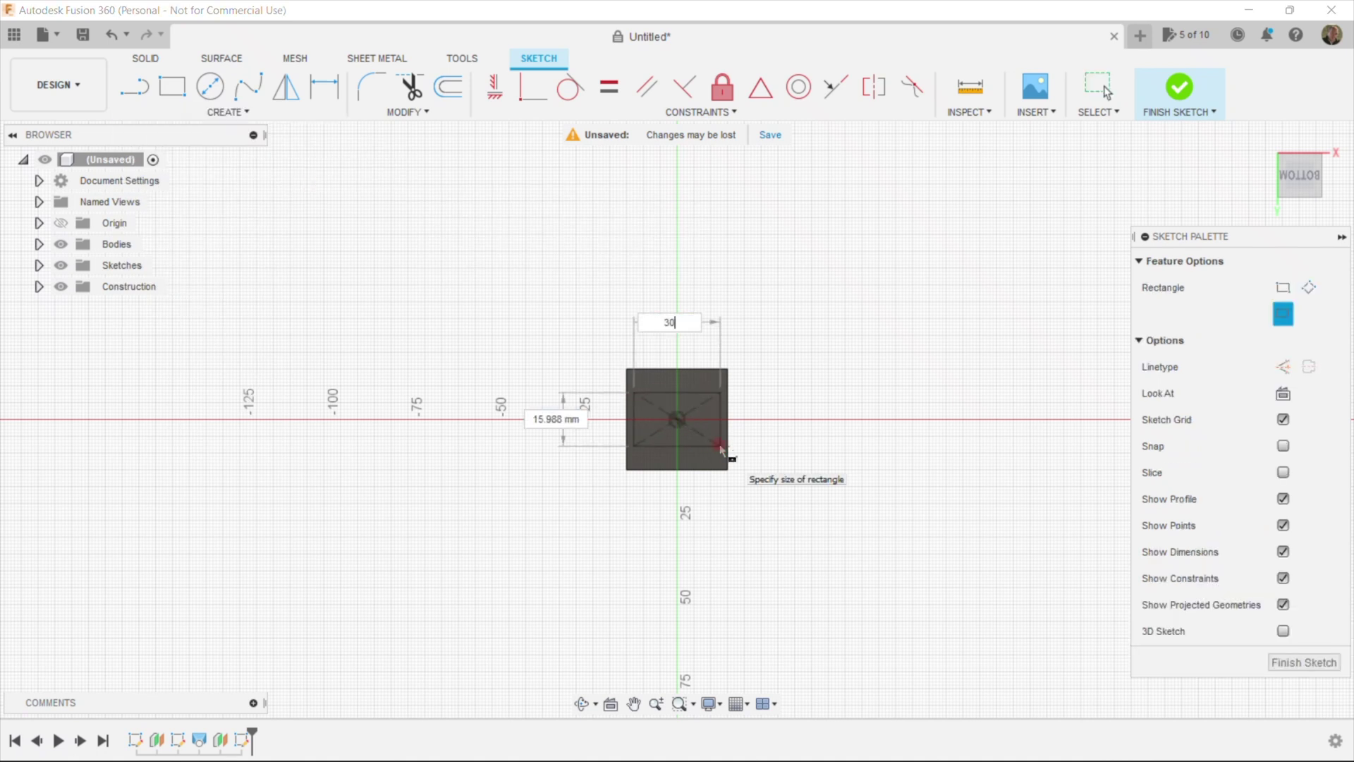
type("30")
key("Return")
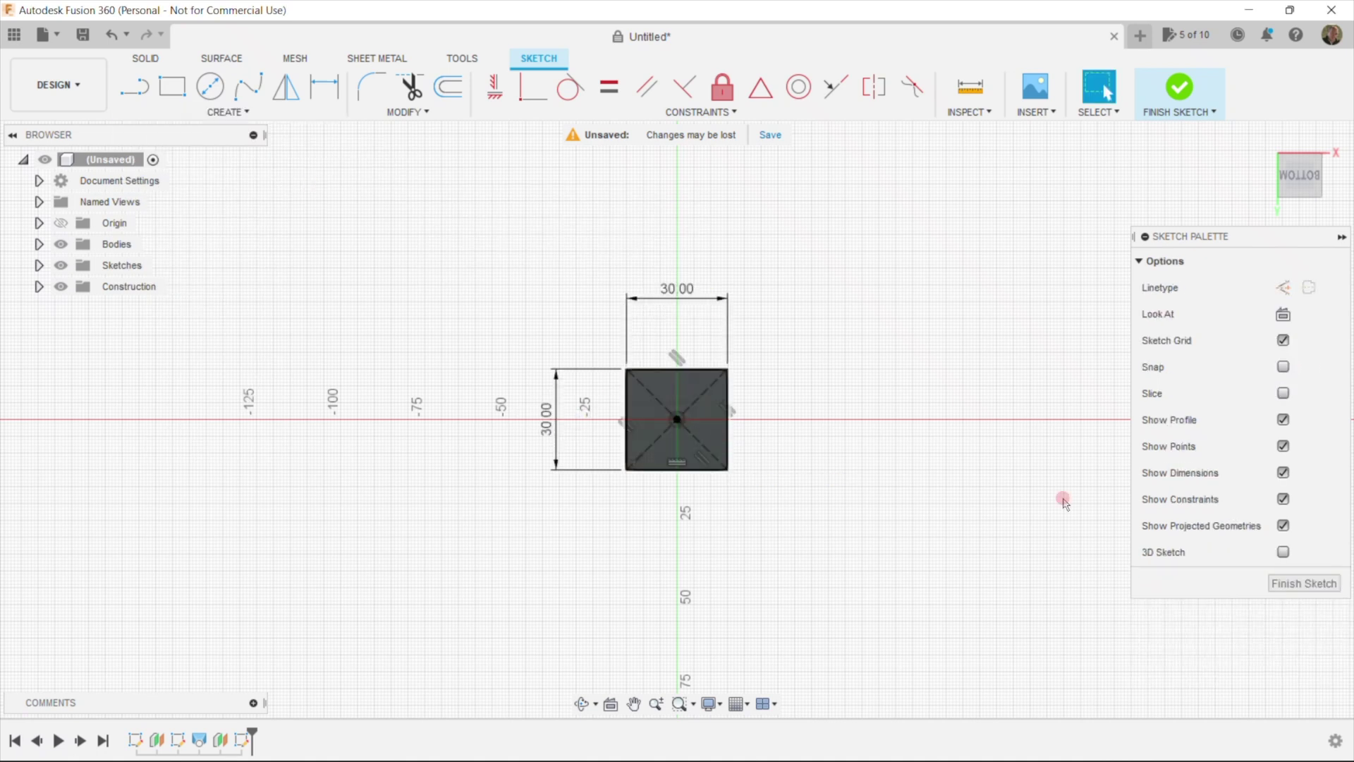
left_click(1281, 583)
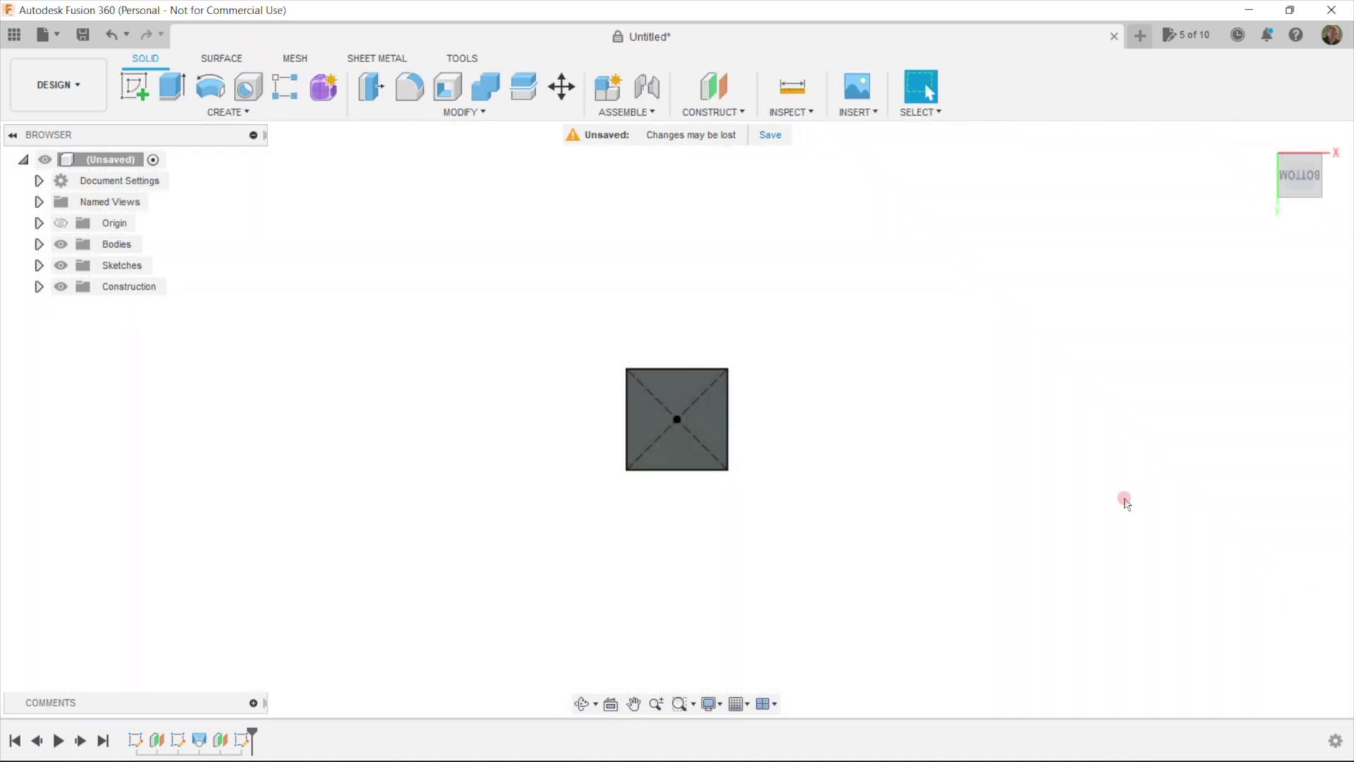
Step: Create a construction plane offset -22 mm from the lower square sketch profile
left_click(714, 89)
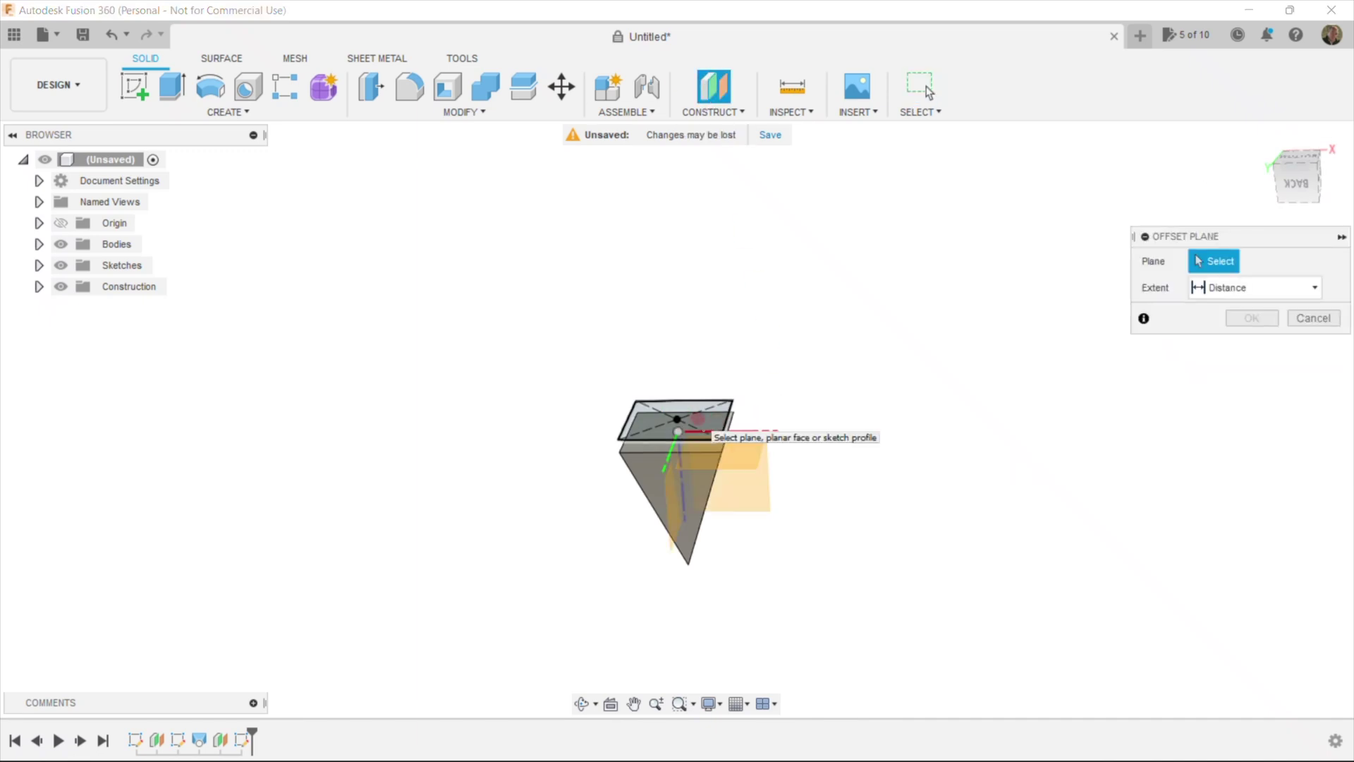
left_click(698, 420)
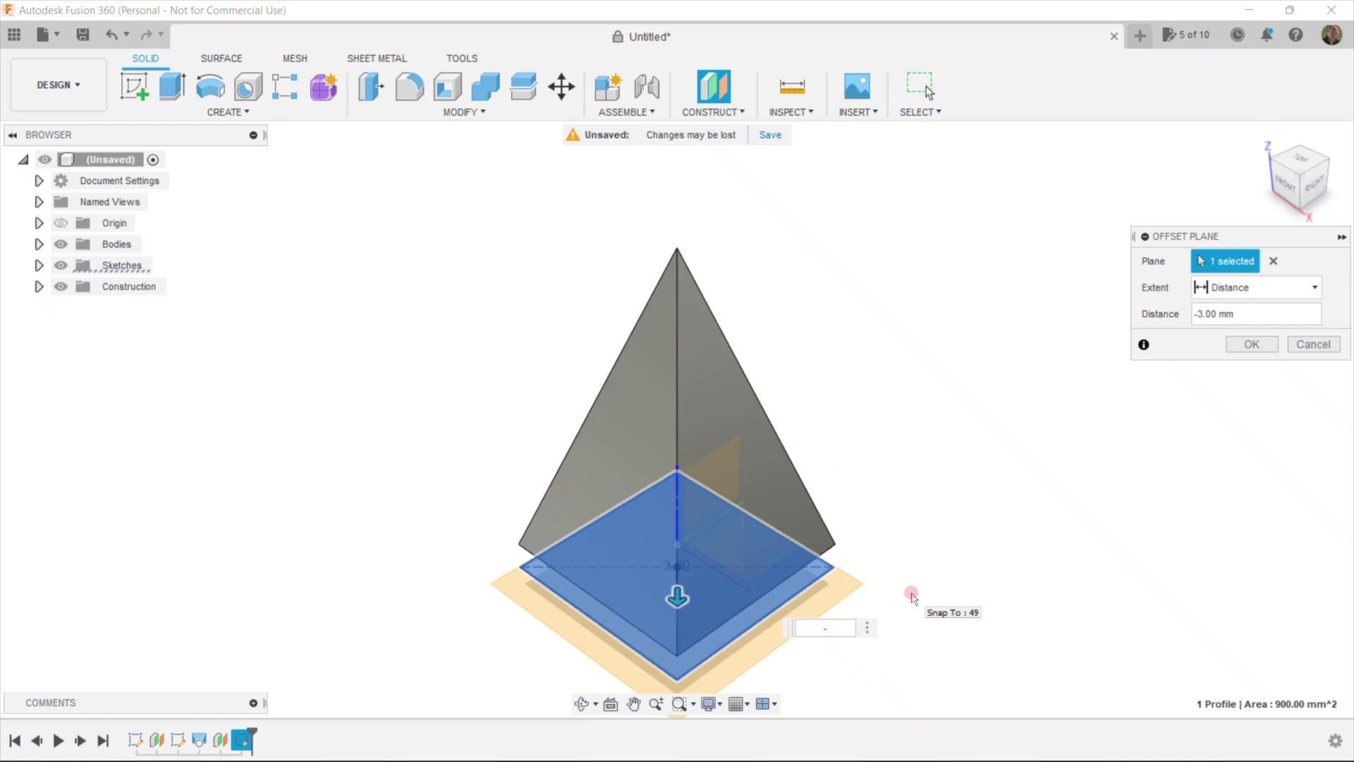
type("-22")
key("Return")
scroll(896, 557, "down", 3)
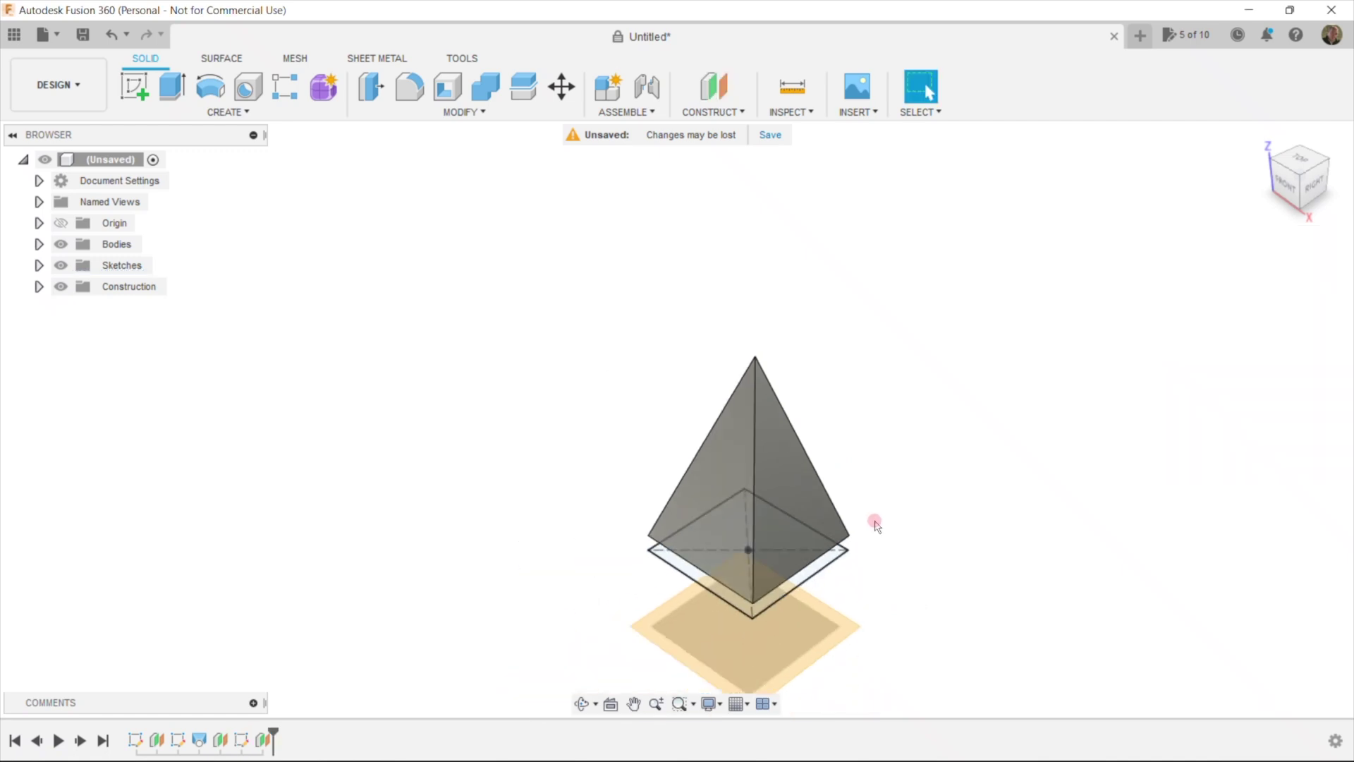
Step: Sketch a single point at the origin on the lowest construction plane and finish the sketch
left_click(136, 83)
left_click(785, 635)
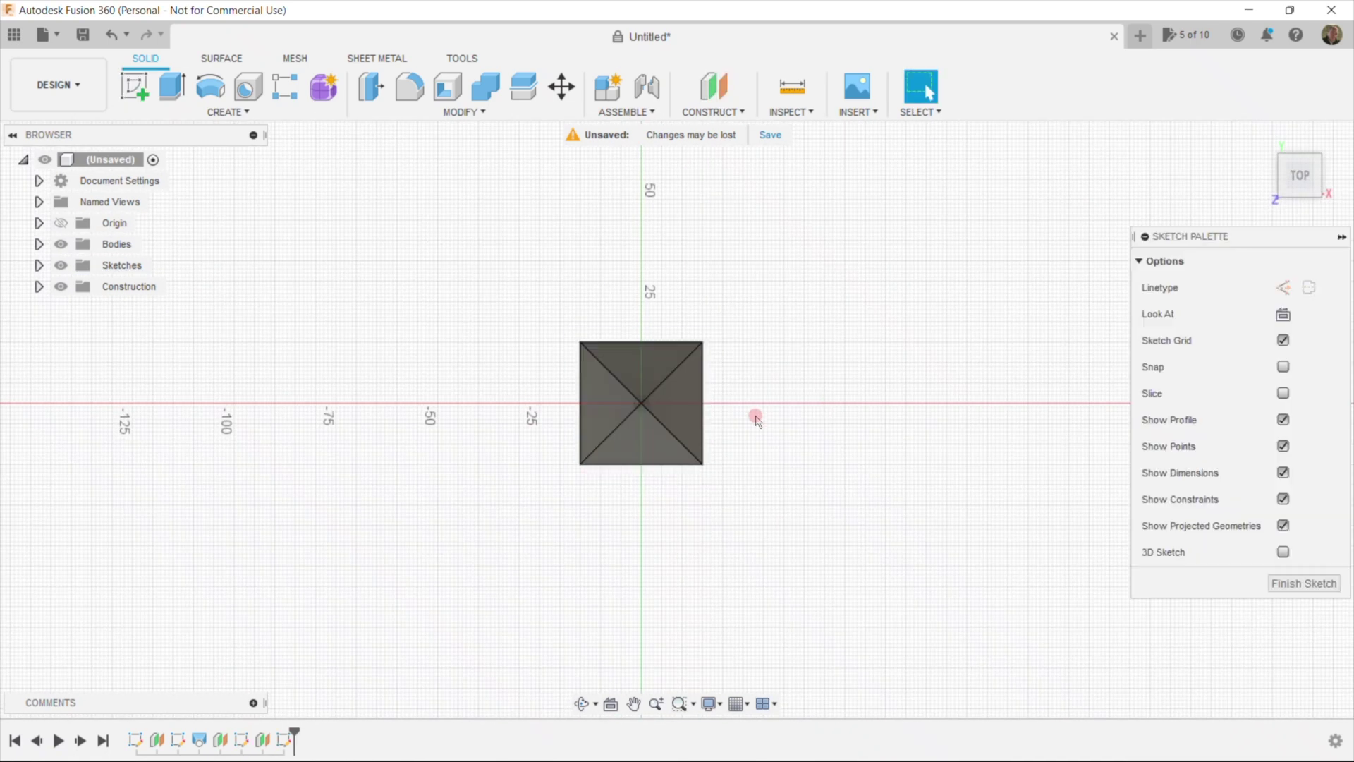
left_click(122, 138)
left_click(225, 111)
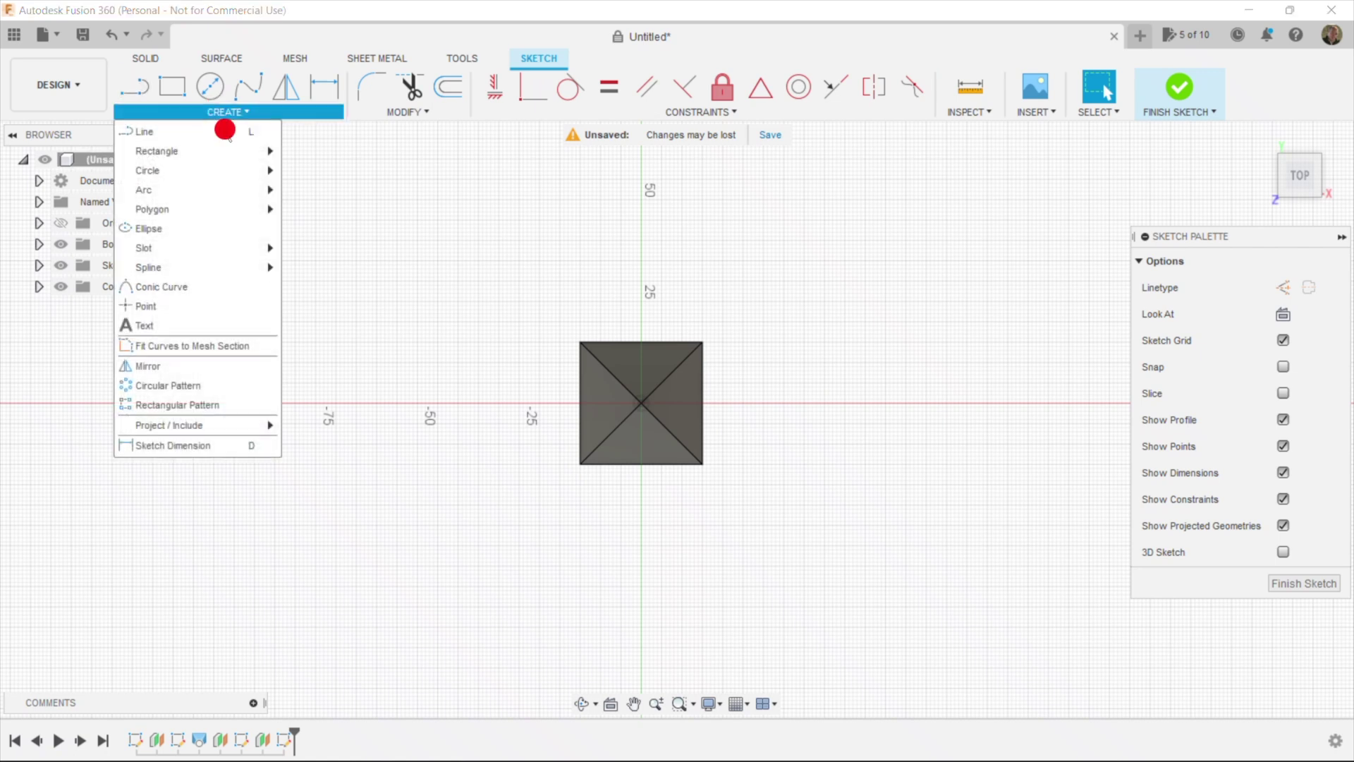
left_click(247, 306)
left_click(617, 419)
left_click(1302, 583)
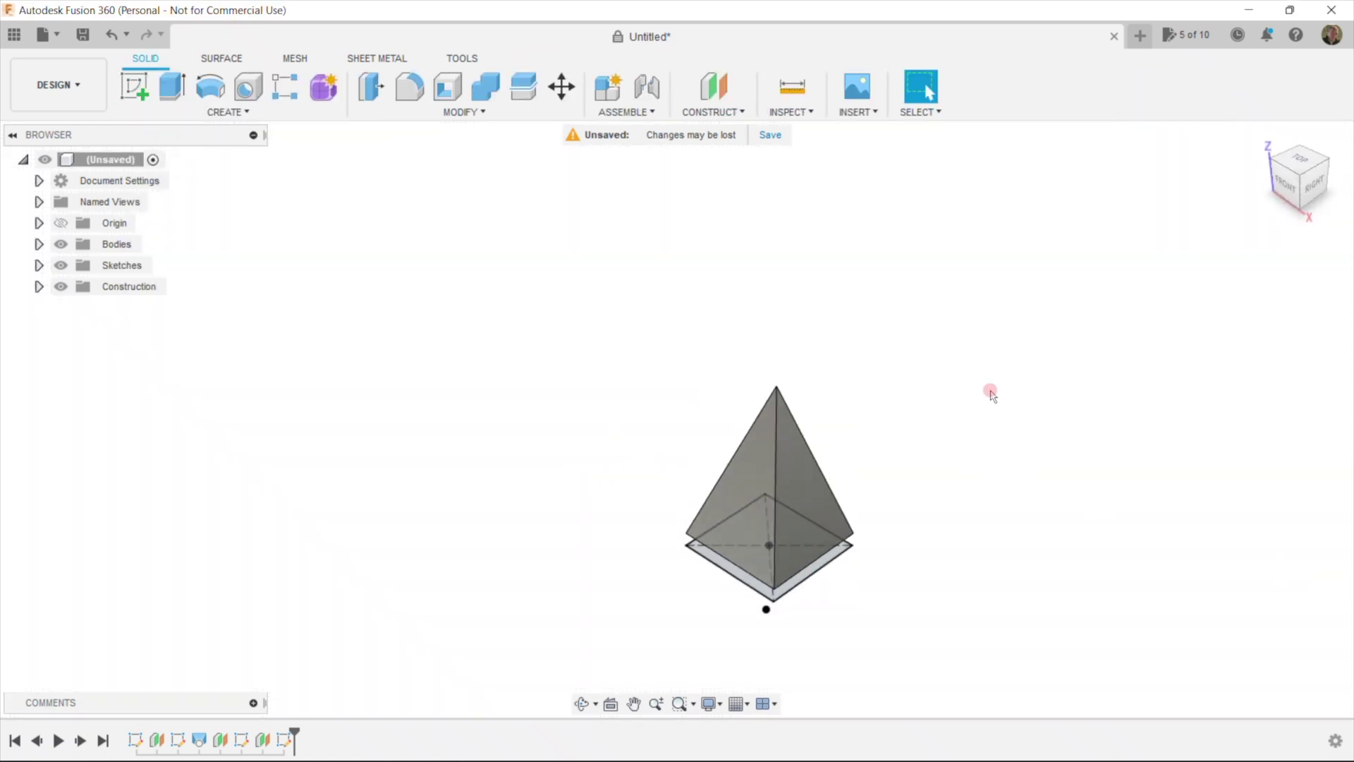
Step: Loft the lower square profile down to the bottom point to form an inverted pyramid
left_click(227, 111)
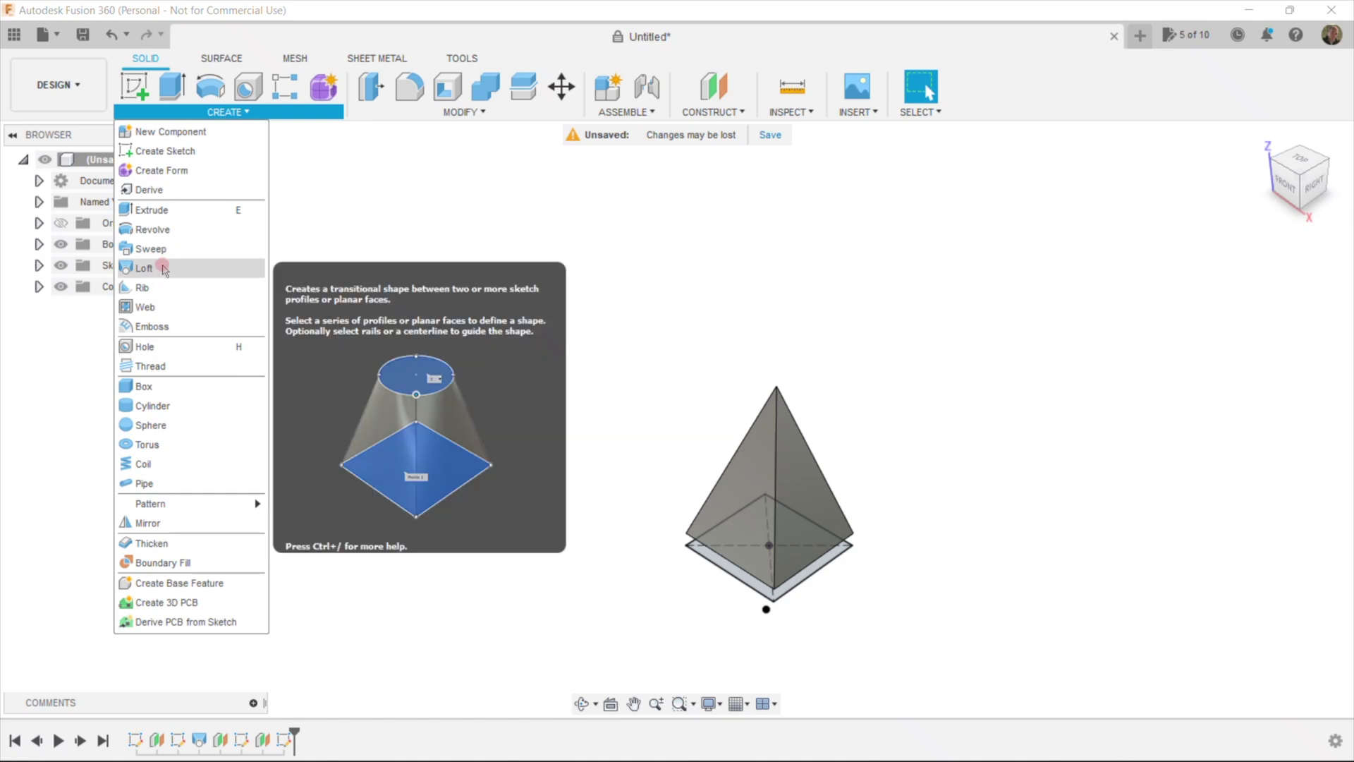
left_click(166, 268)
left_click(811, 568)
left_click(774, 601)
left_click(1250, 642)
left_click_drag(1309, 198, 799, 76)
mouse_move(800, 75)
middle_mouse_down("shift")
mouse_move(798, 102)
mouse_move(473, 208)
middle_mouse_up("shift")
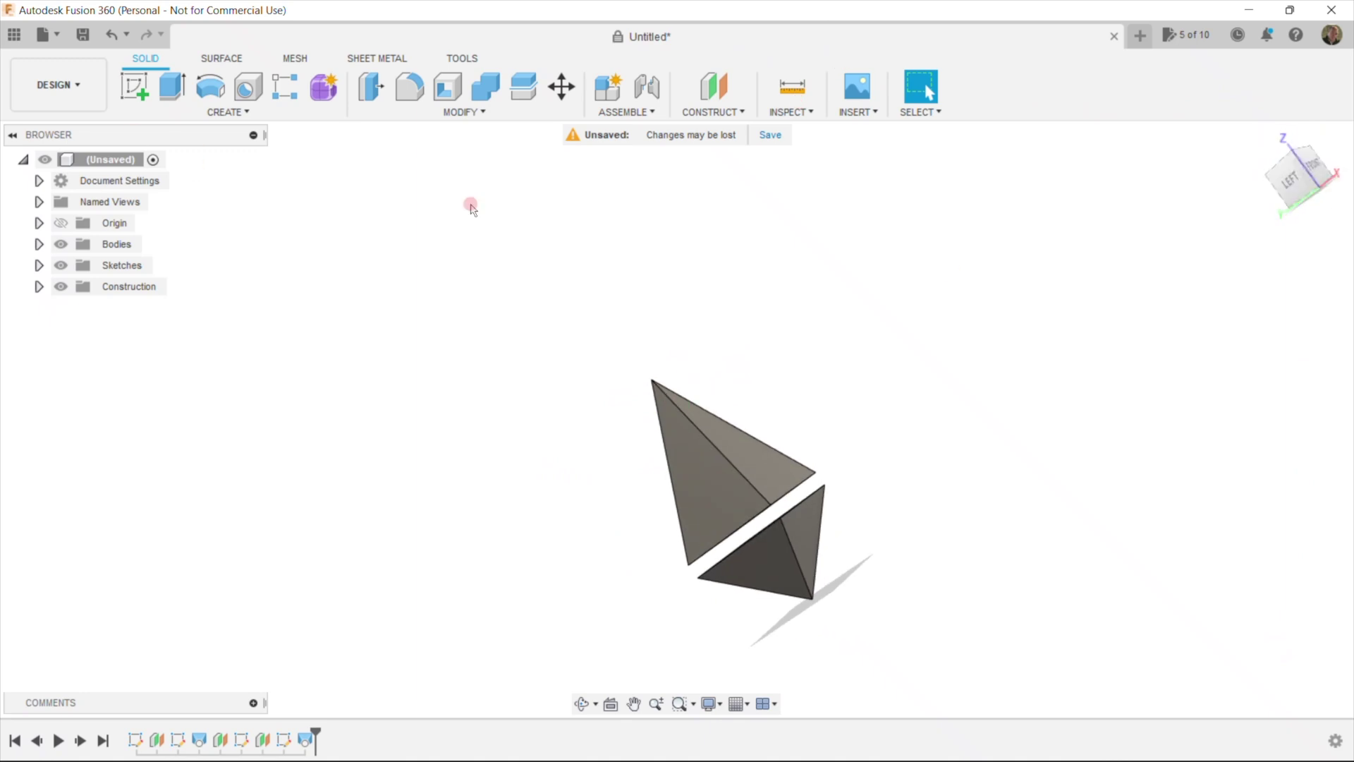
Step: Save the design as ETH #1 in the DIGITAL ART location
left_click(80, 36)
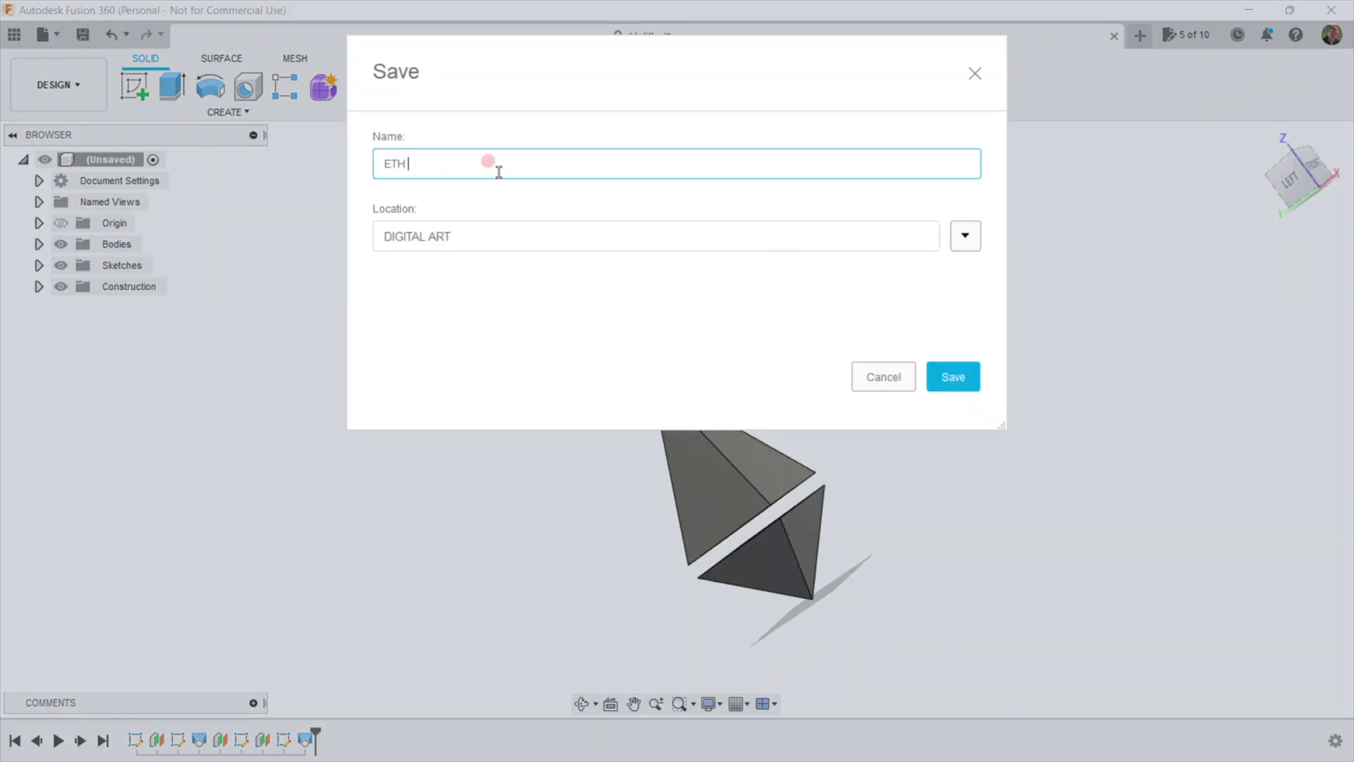
left_click(938, 386)
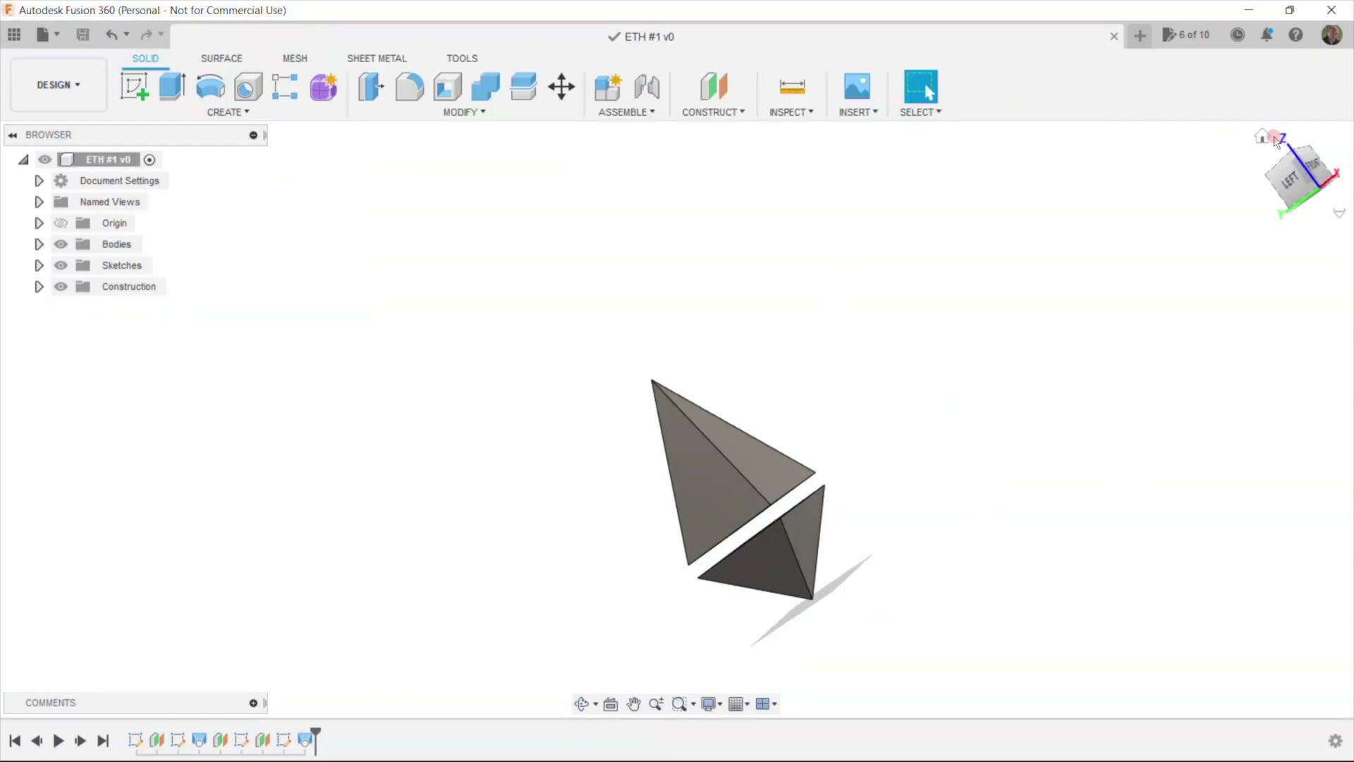
Step: Export the design as an OBJ file named ETH #1 v1 to the Desktop and dismiss the job status
left_click(1270, 141)
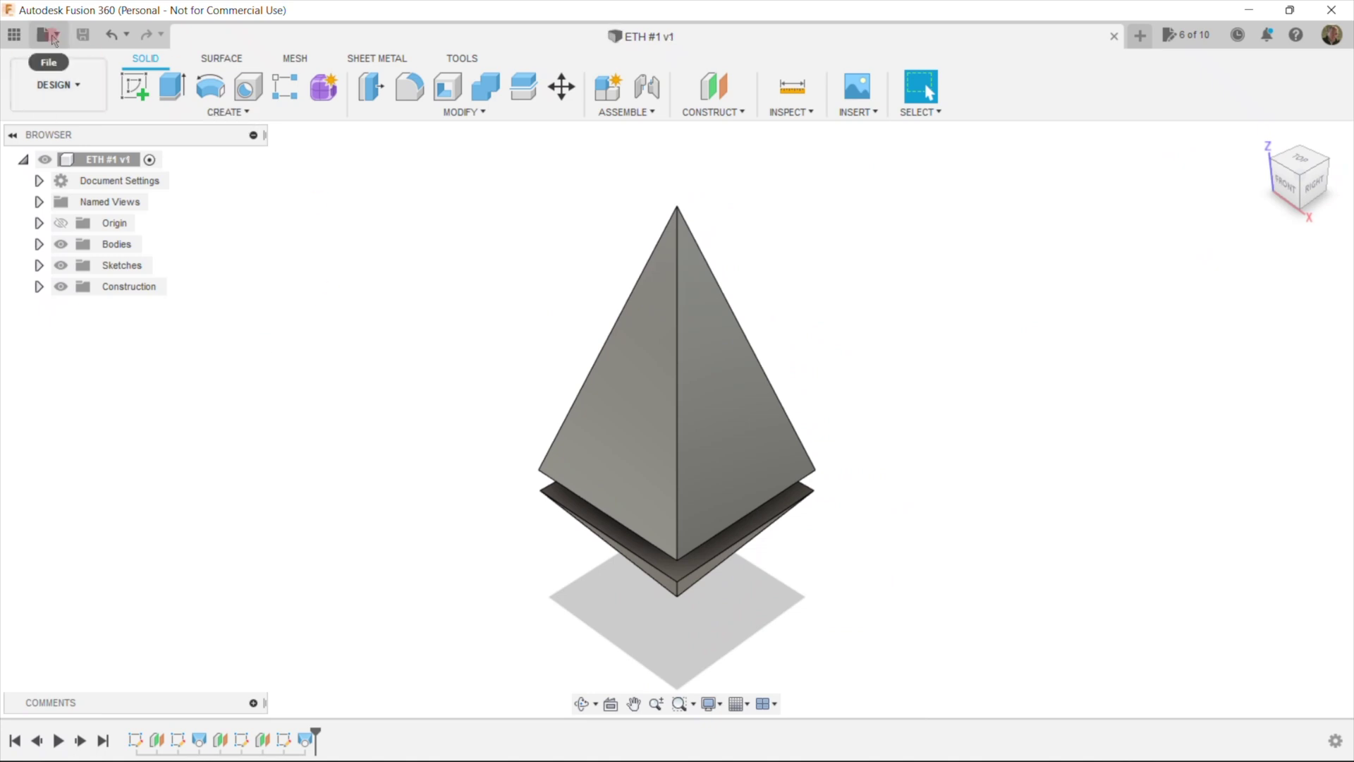
left_click(56, 36)
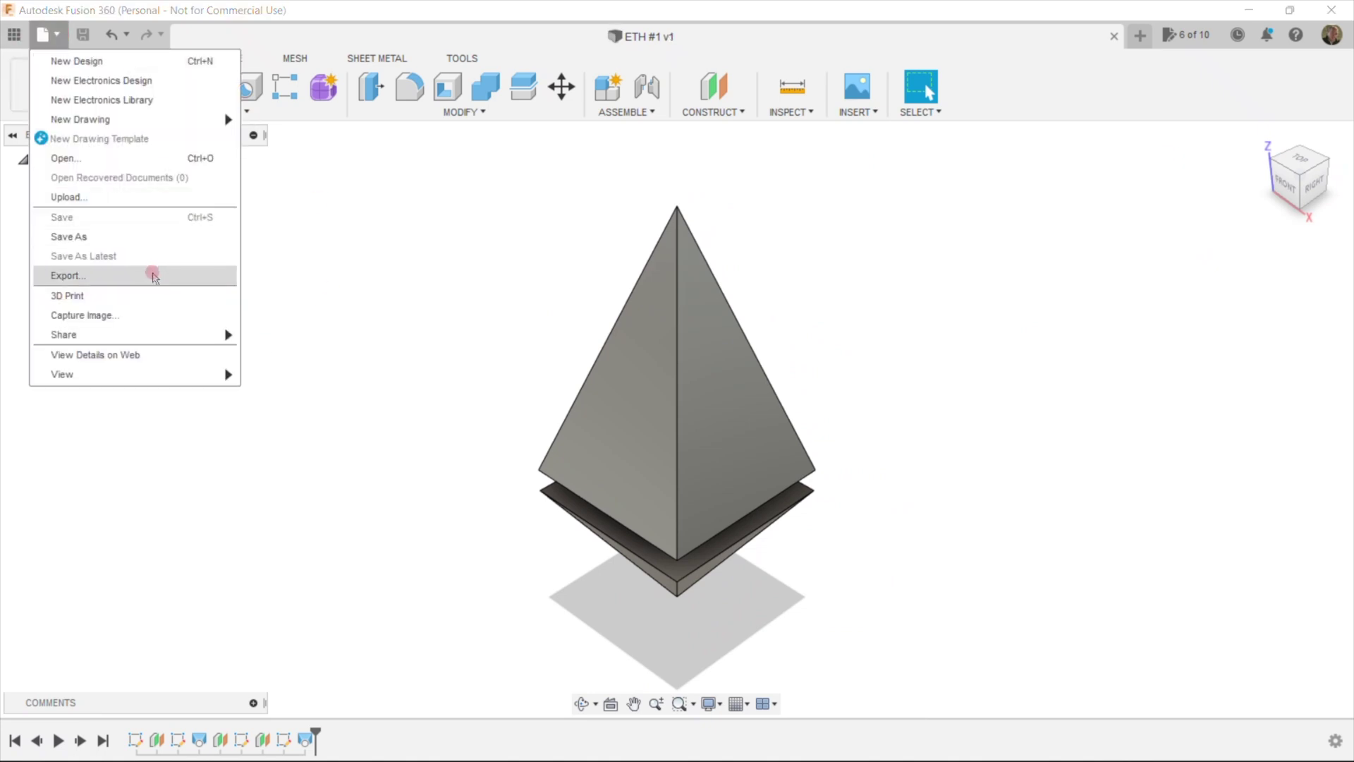
left_click(88, 275)
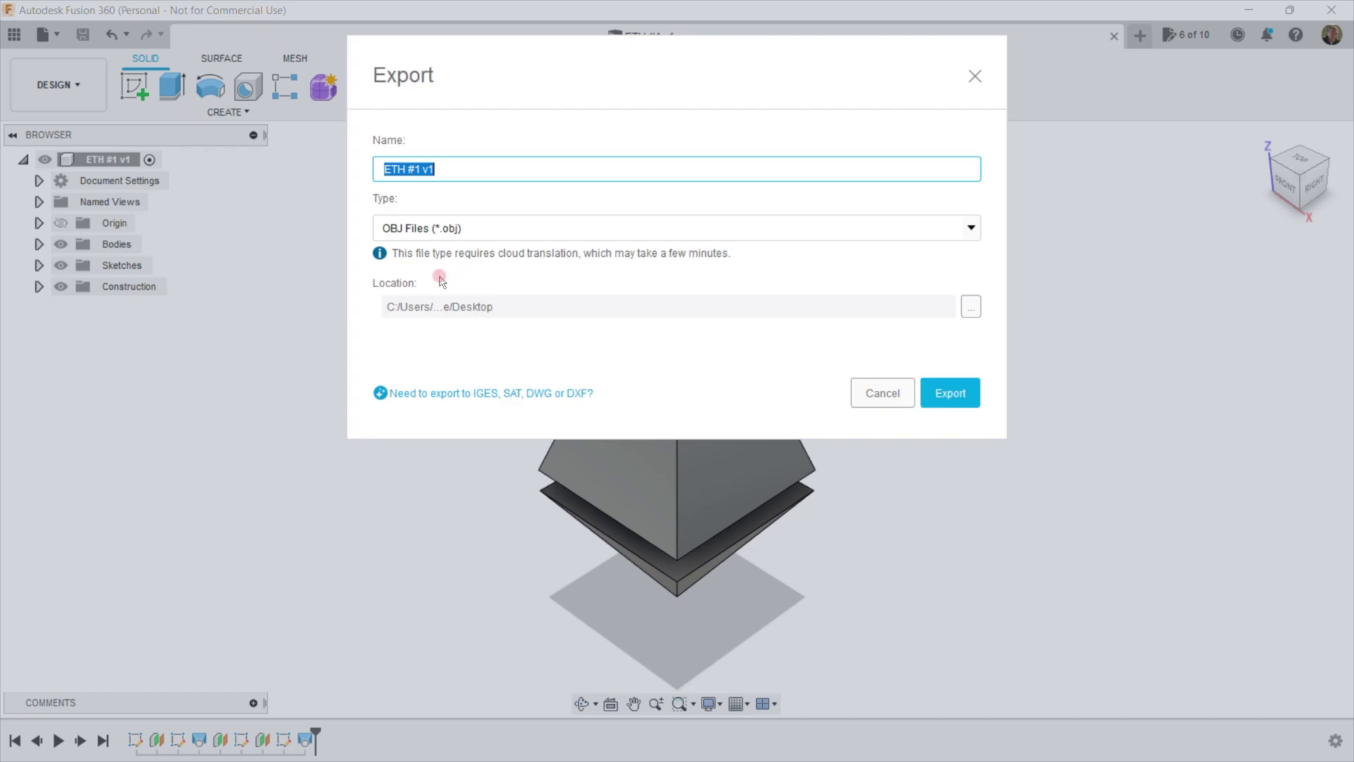
left_click(515, 226)
left_click(442, 321)
left_click(450, 172)
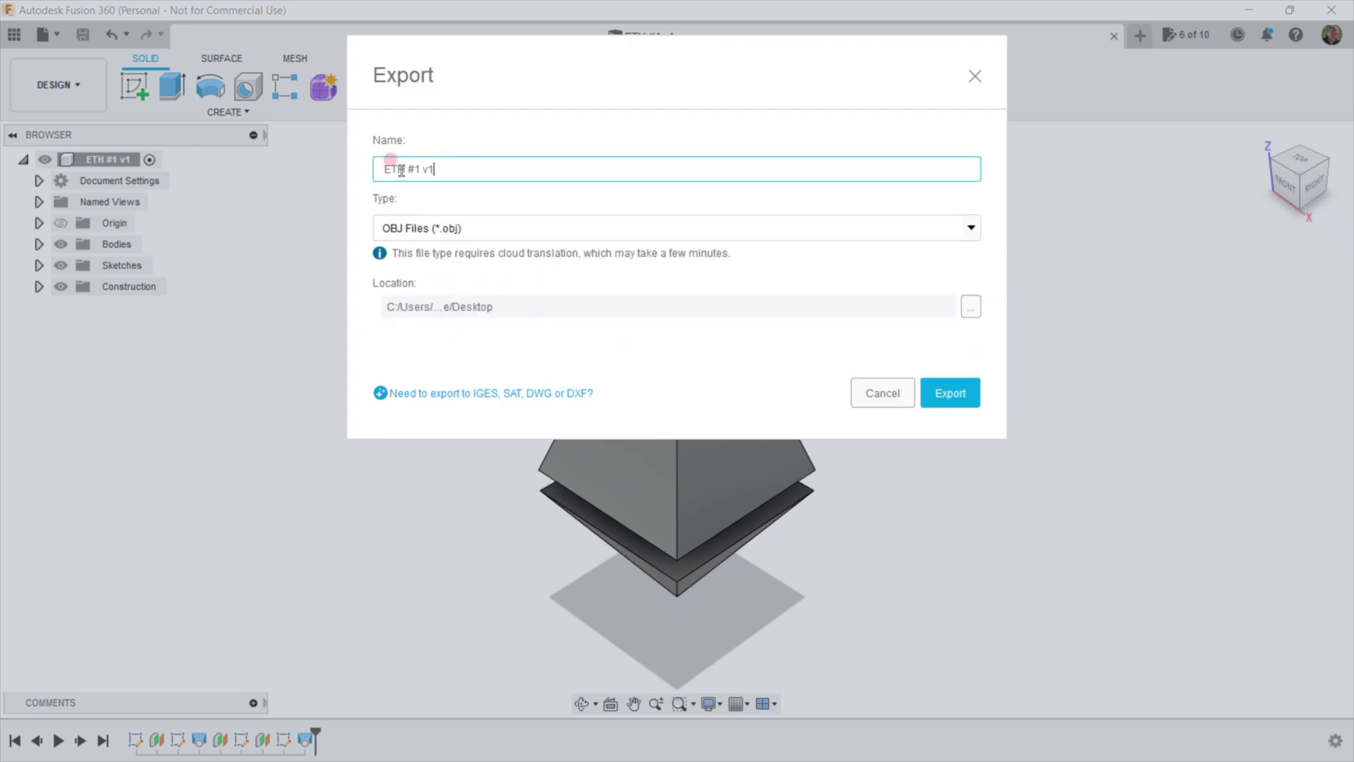
left_click(957, 393)
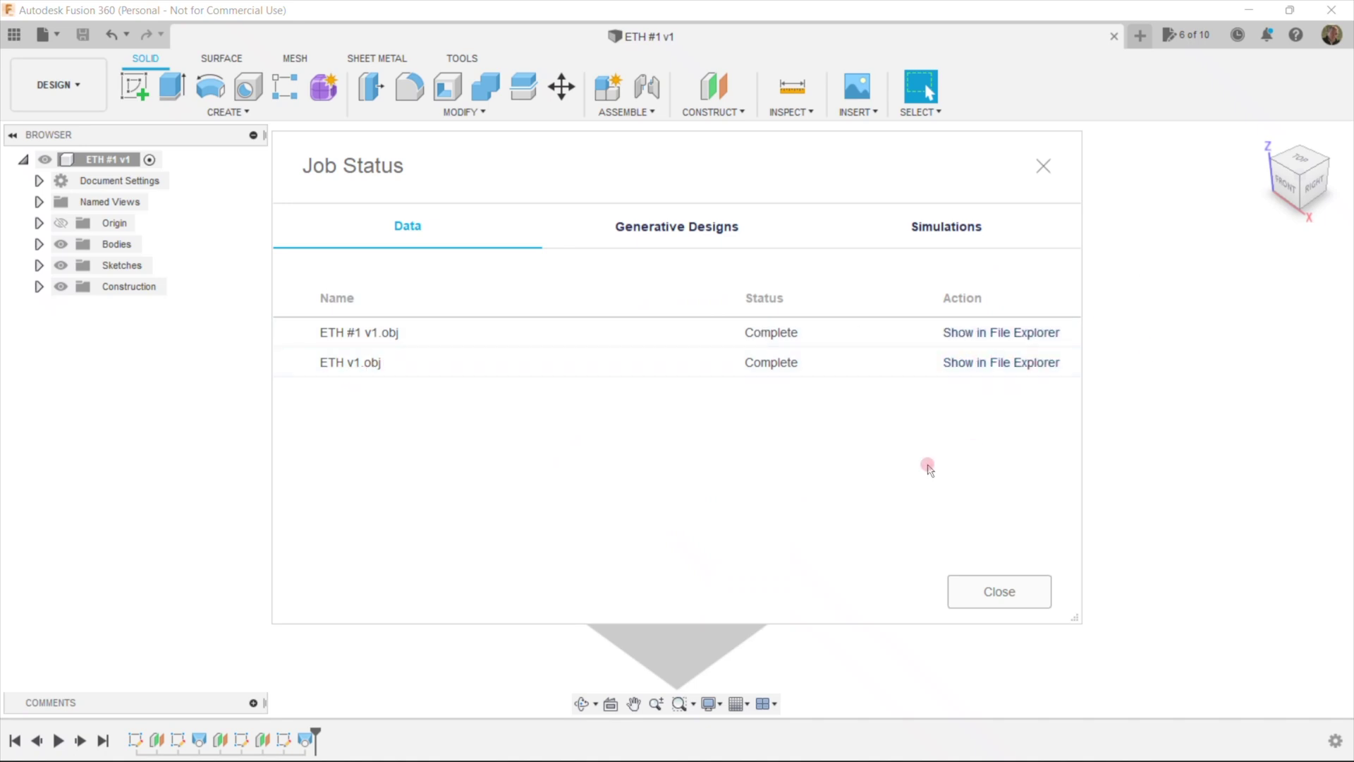
left_click(1000, 591)
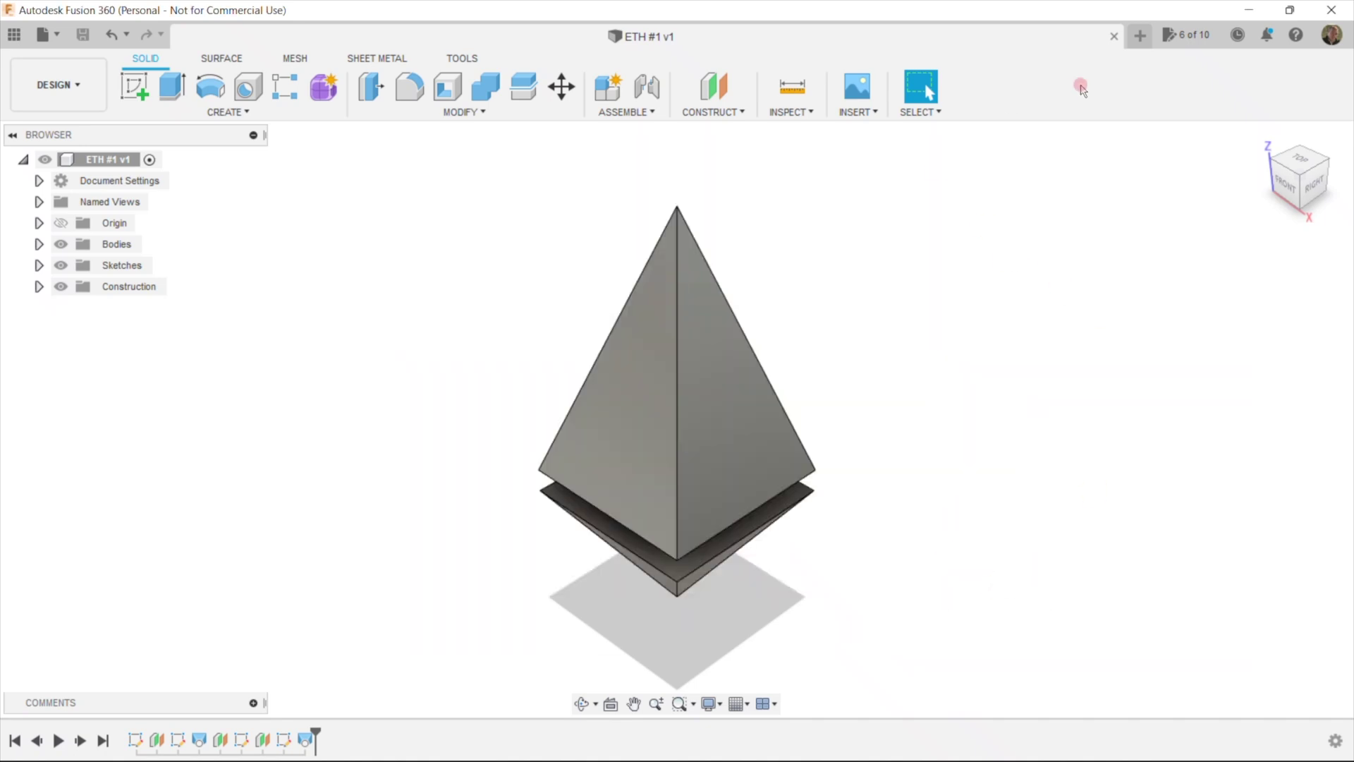
Step: Switch to DAZ Studio and import the ETH #1 v1 OBJ file from the Desktop at 100% scale with the Custom preset
left_click(1251, 12)
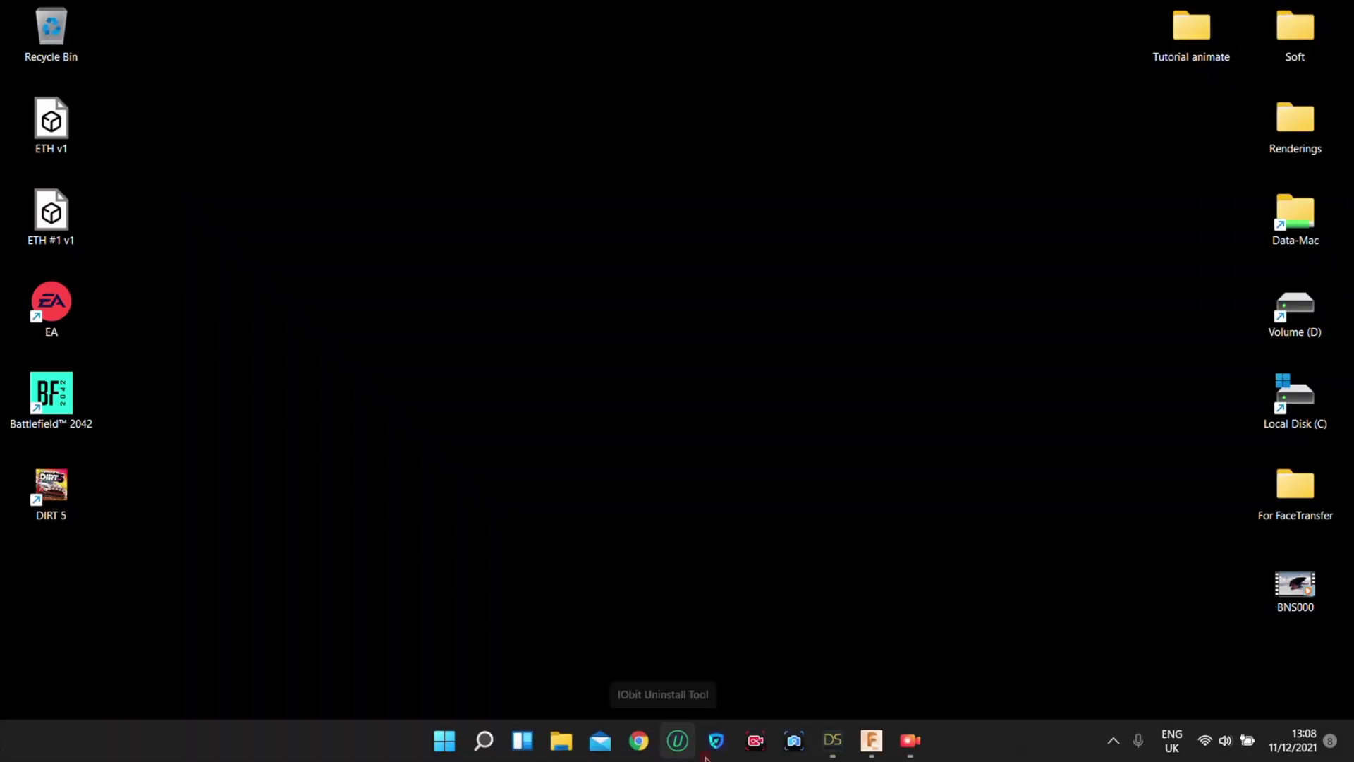
left_click(830, 742)
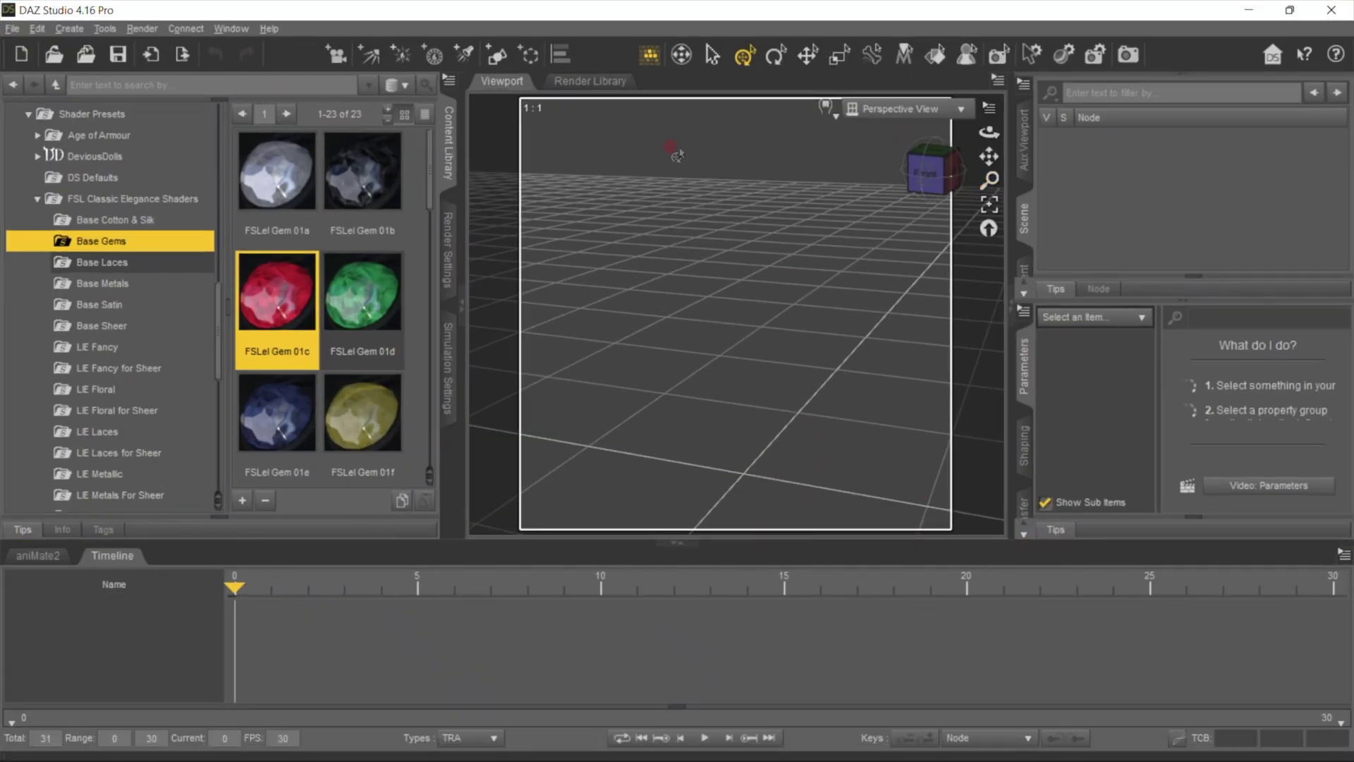
scroll(56, 326, "up", 9)
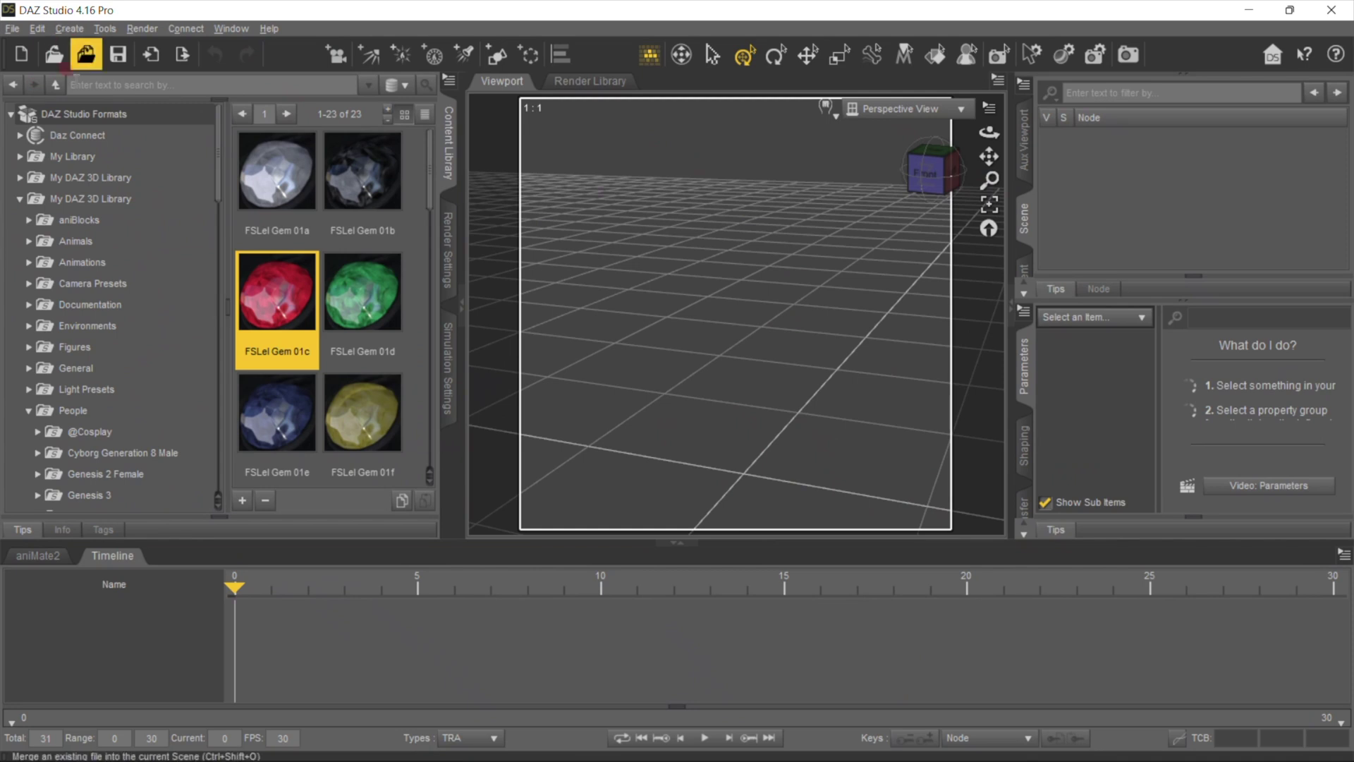
left_click(12, 28)
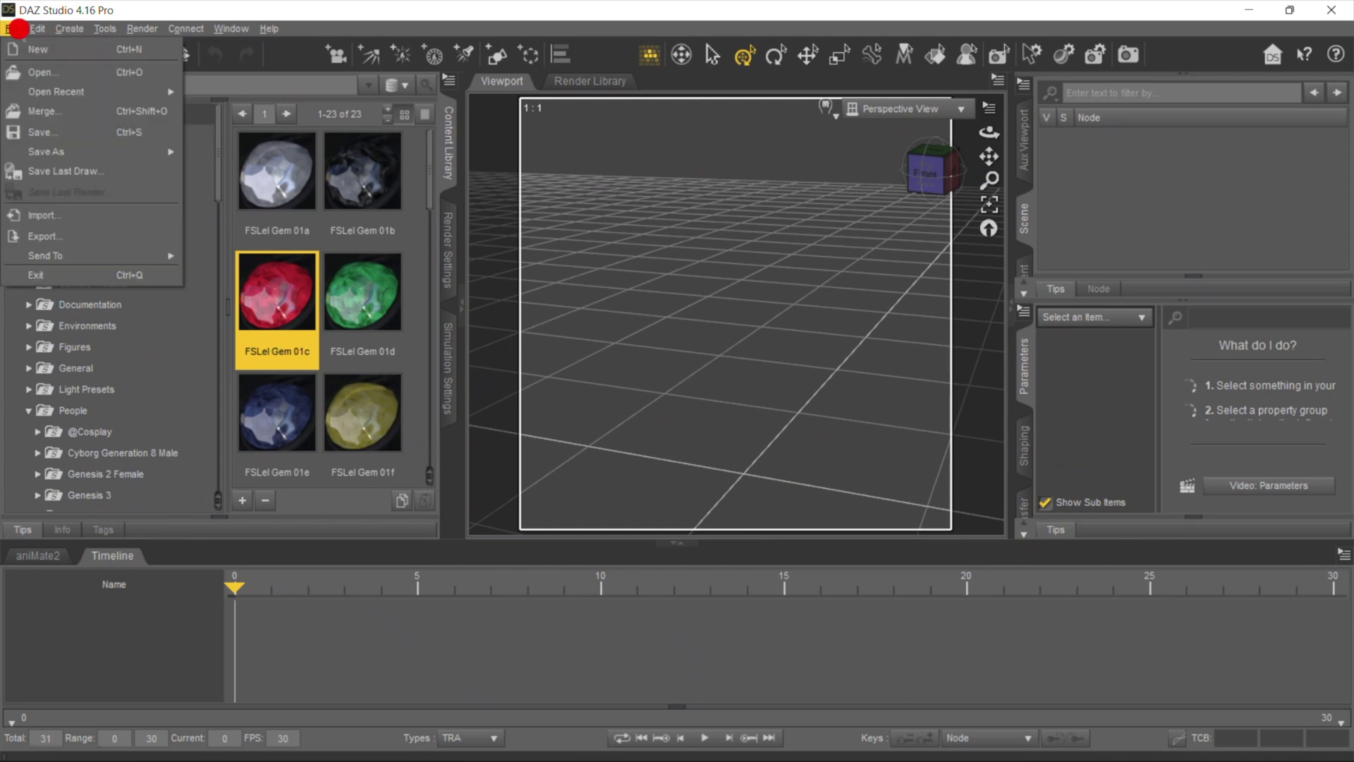
left_click(64, 217)
scroll(274, 256, "down", 1)
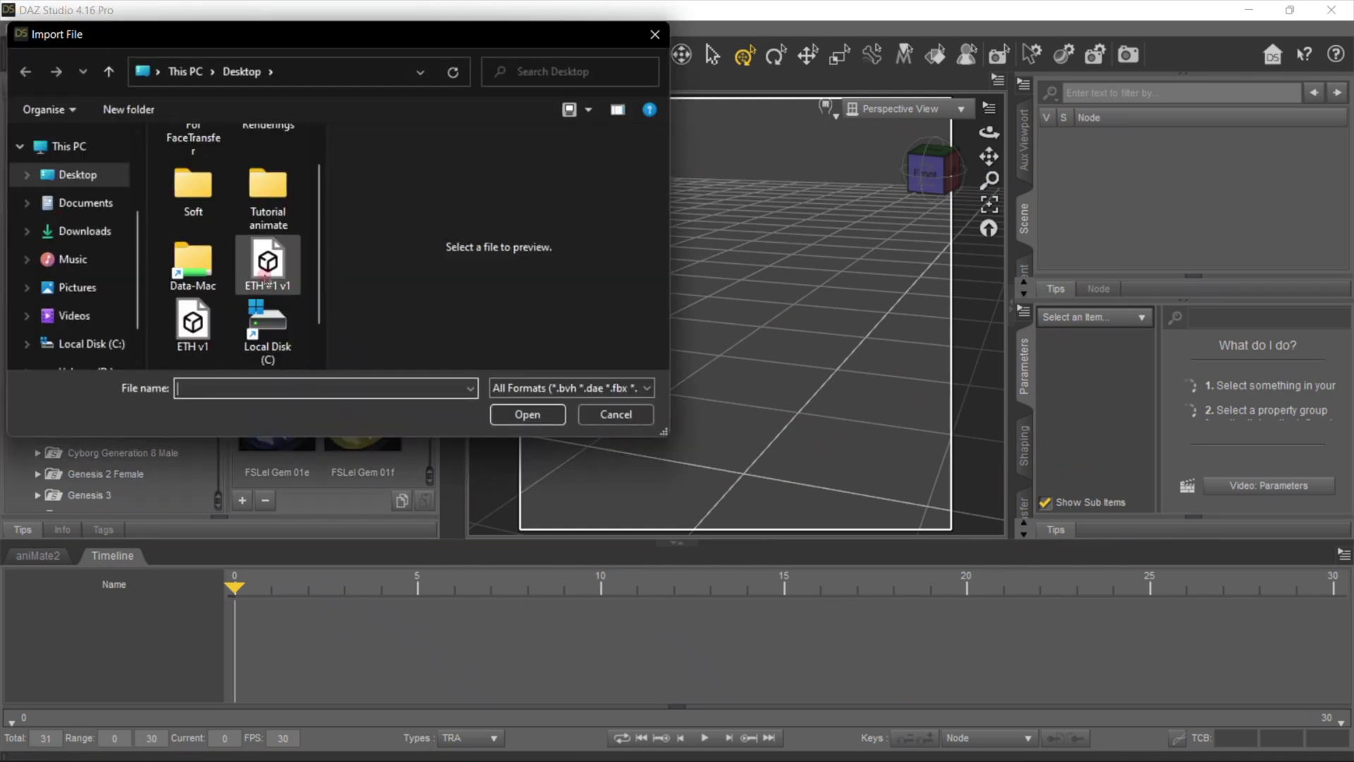
left_click(269, 263)
left_click(529, 414)
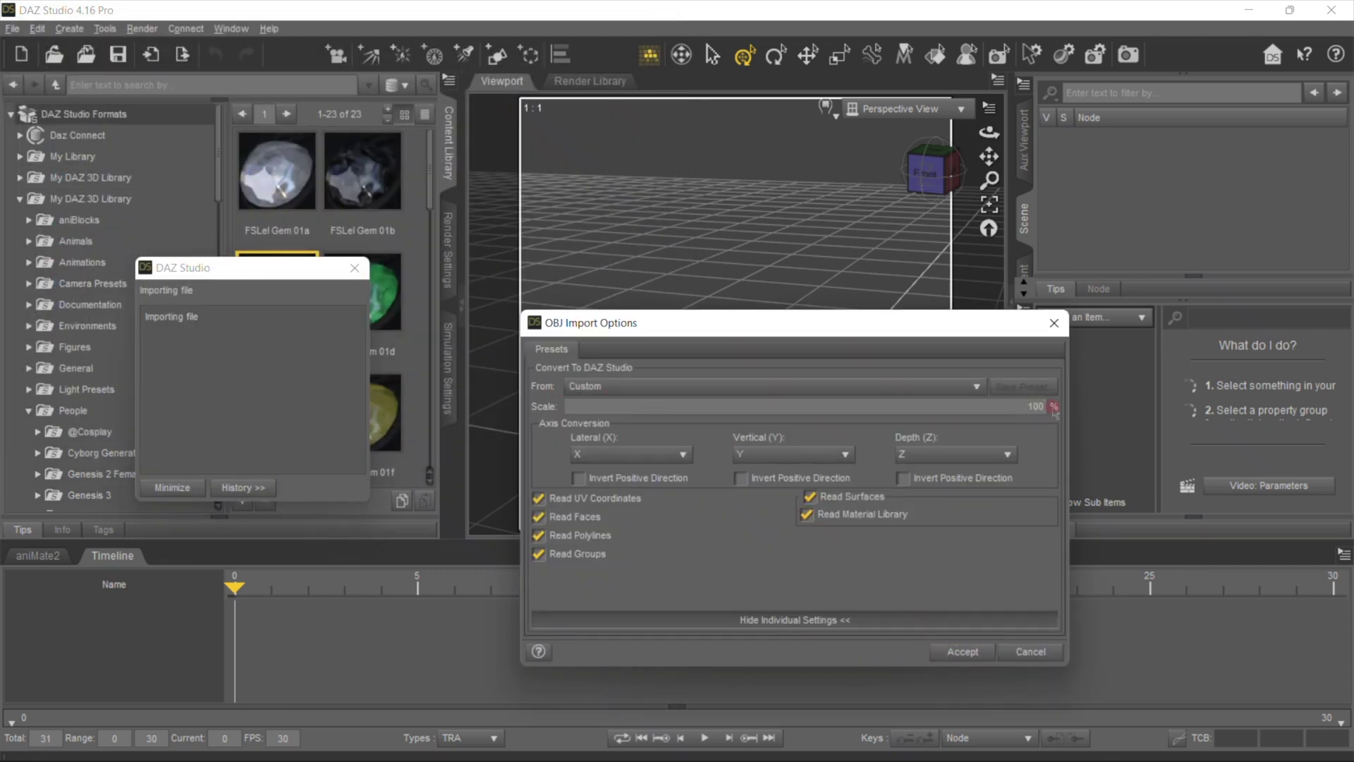
left_click(959, 653)
Step: Add the Greylien HD character from the Genesis 8 Male characters to the scene, beside the imported logo
left_click_drag(988, 131, 762, 369)
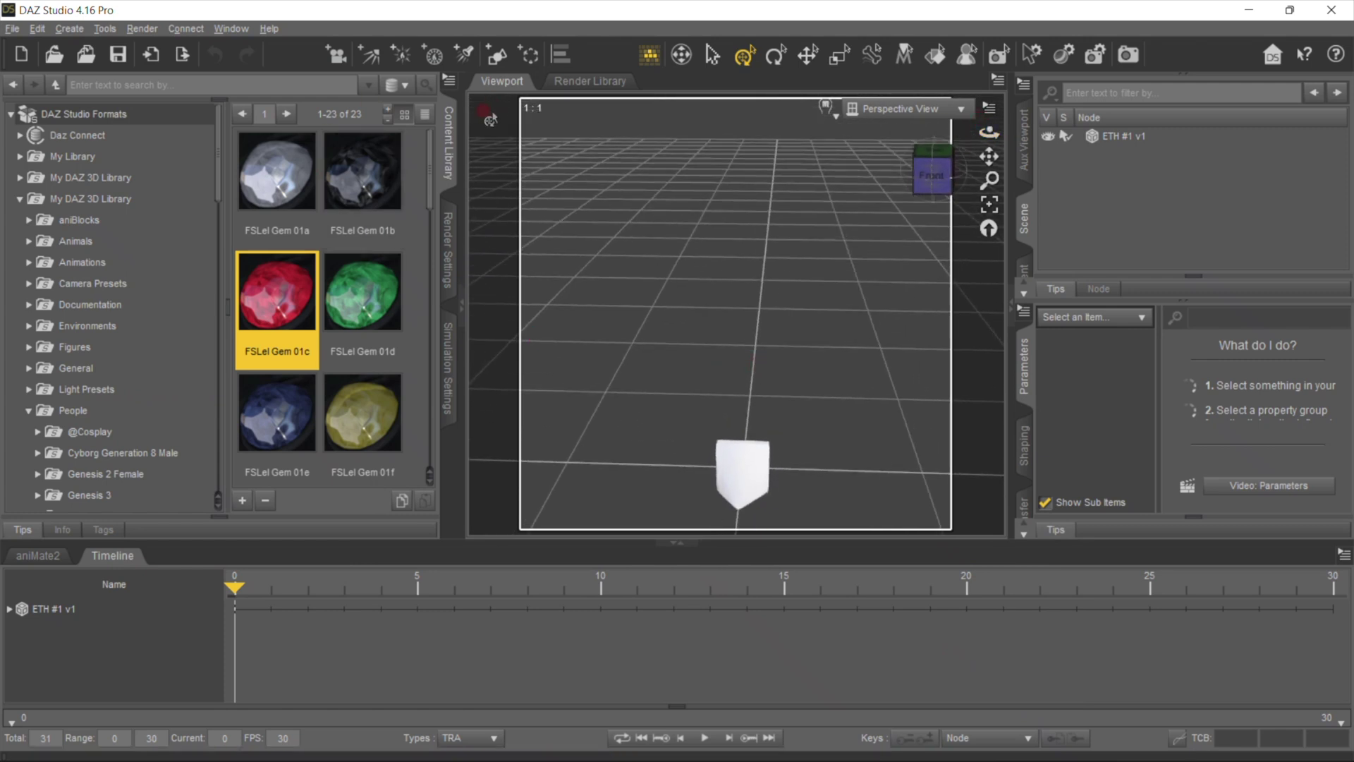
scroll(105, 452, "down", 3)
left_click(37, 418)
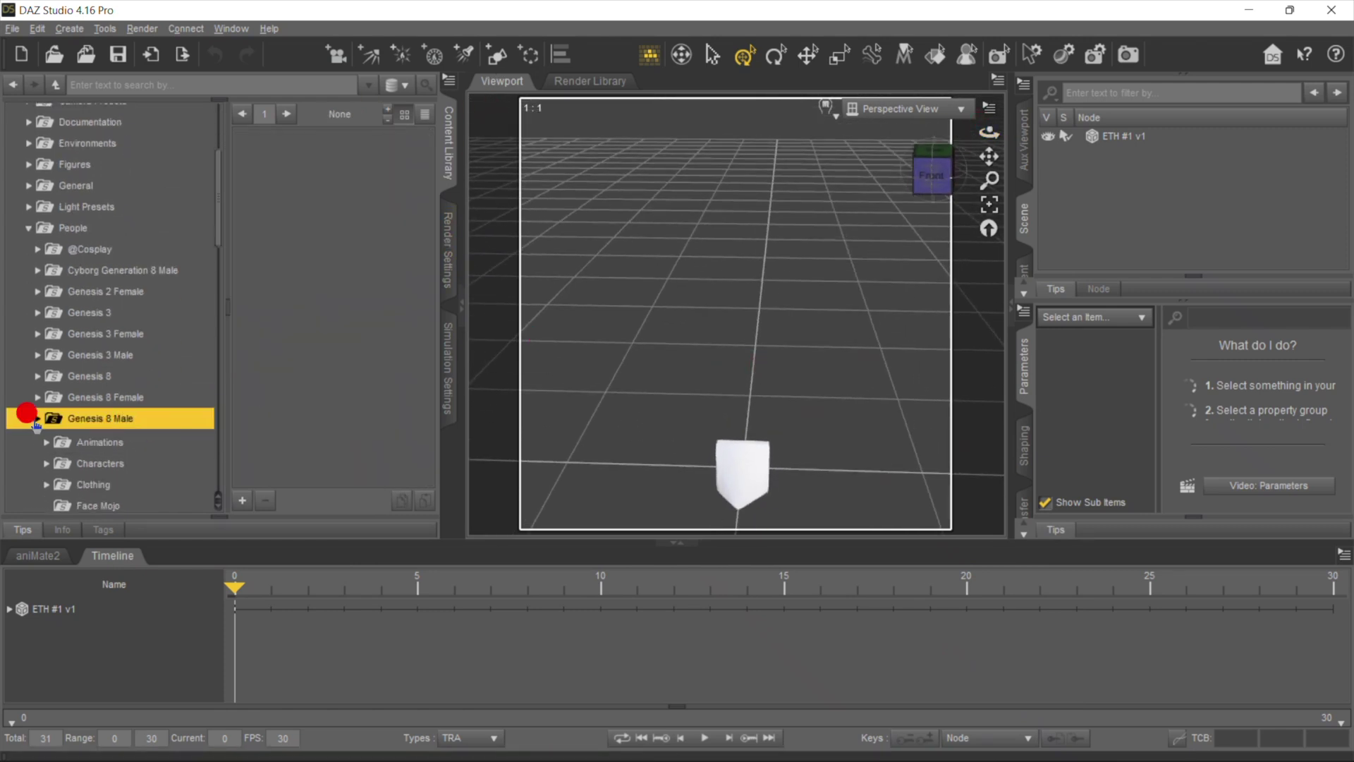
scroll(85, 416, "down", 1)
left_click(99, 401)
scroll(374, 381, "down", 4)
scroll(269, 404, "up", 5)
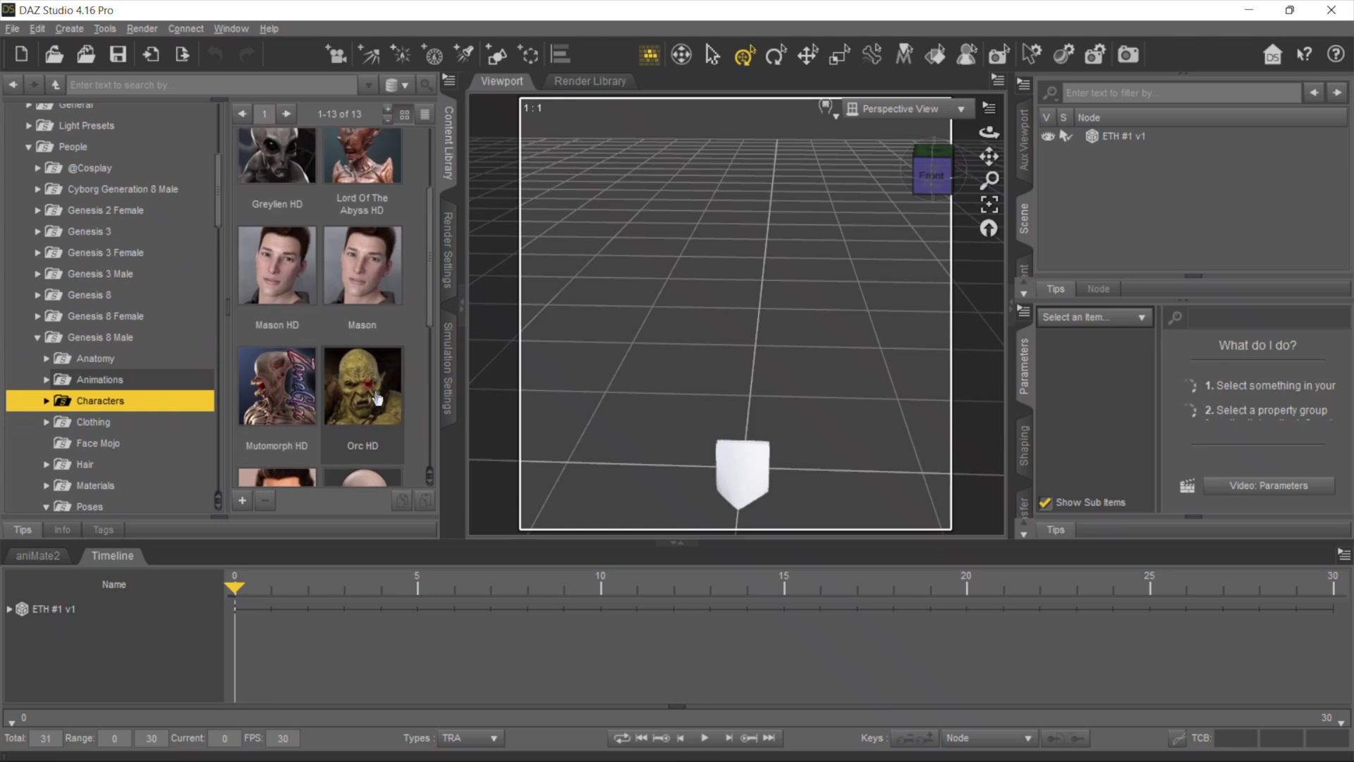
left_click(270, 170)
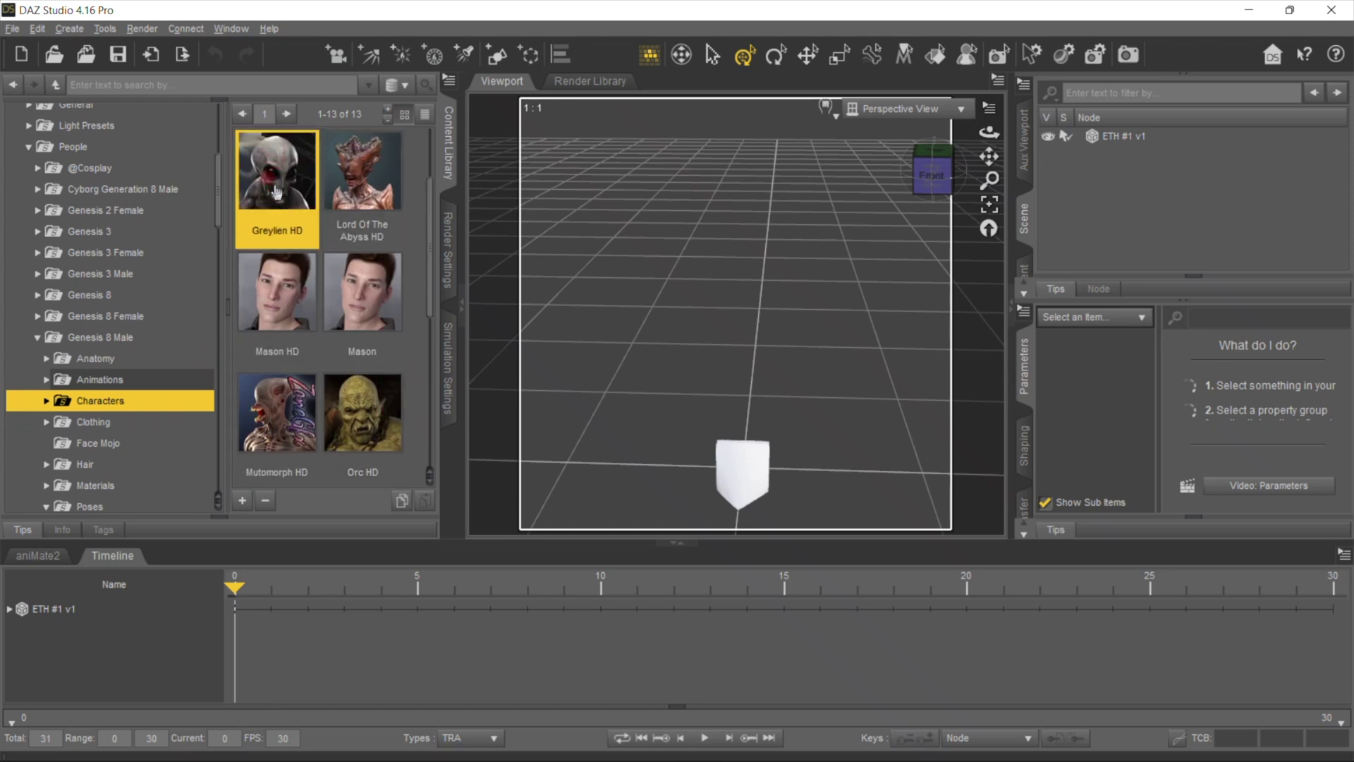
left_click_drag(280, 194, 608, 297)
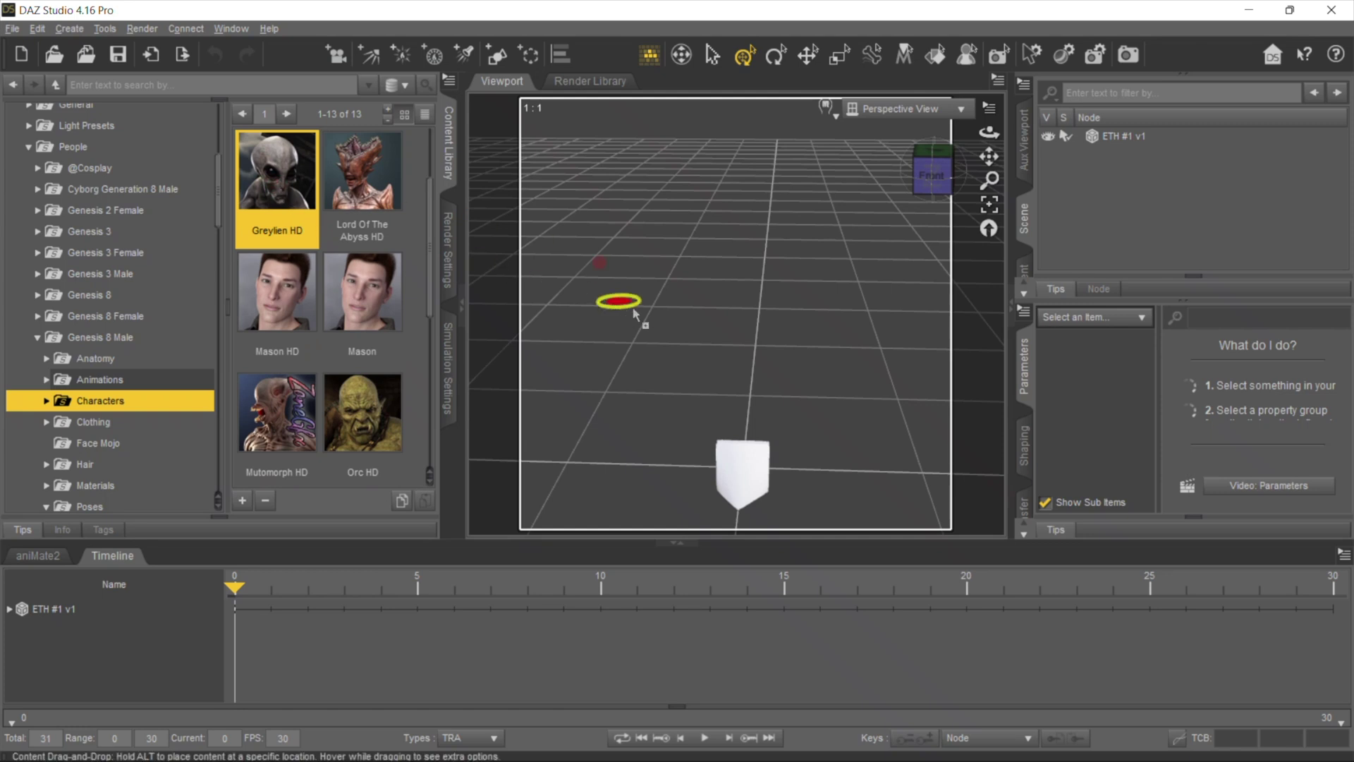
left_click_drag(751, 427, 753, 442)
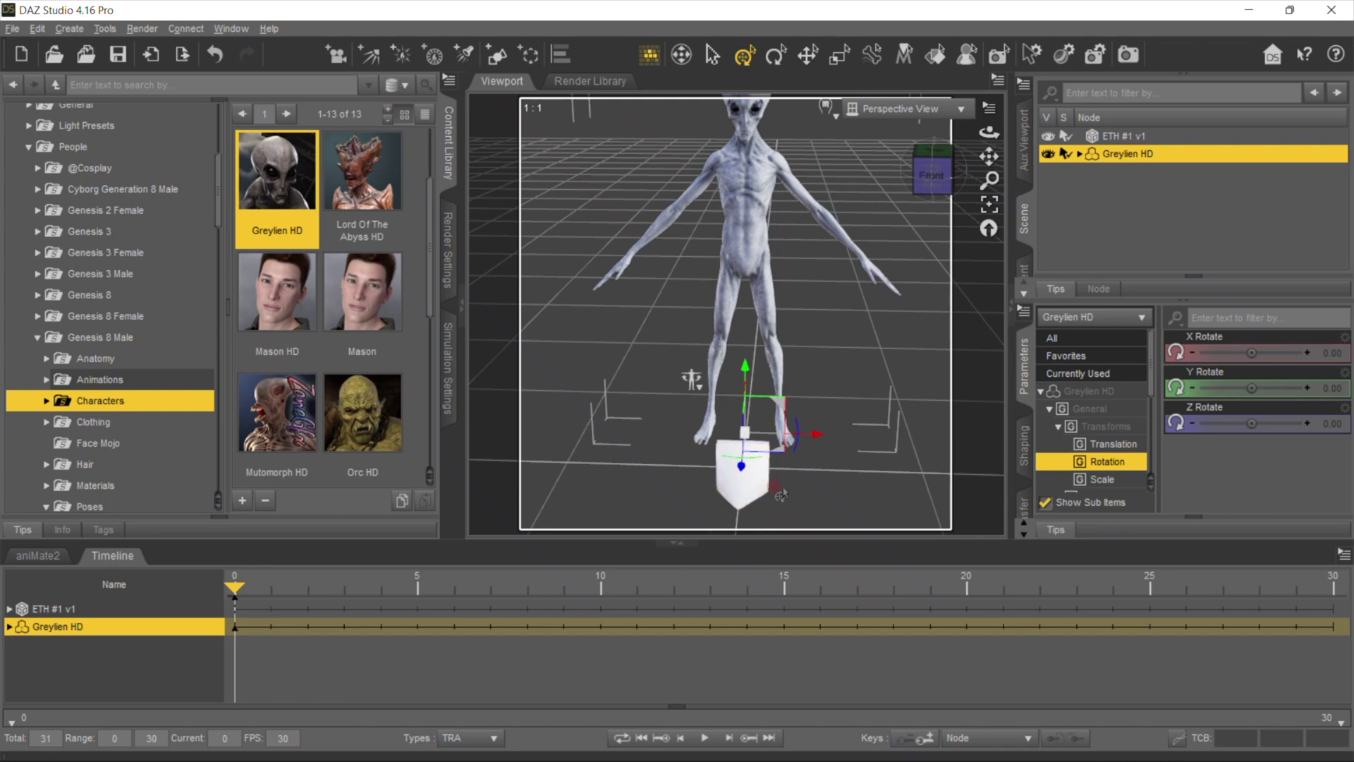
Step: Rotate the ETH #1 v1 model about -90 degrees on X and raise it in front of the character's torso
left_click(754, 488)
scroll(873, 394, "down", 1)
scroll(873, 394, "up", 1)
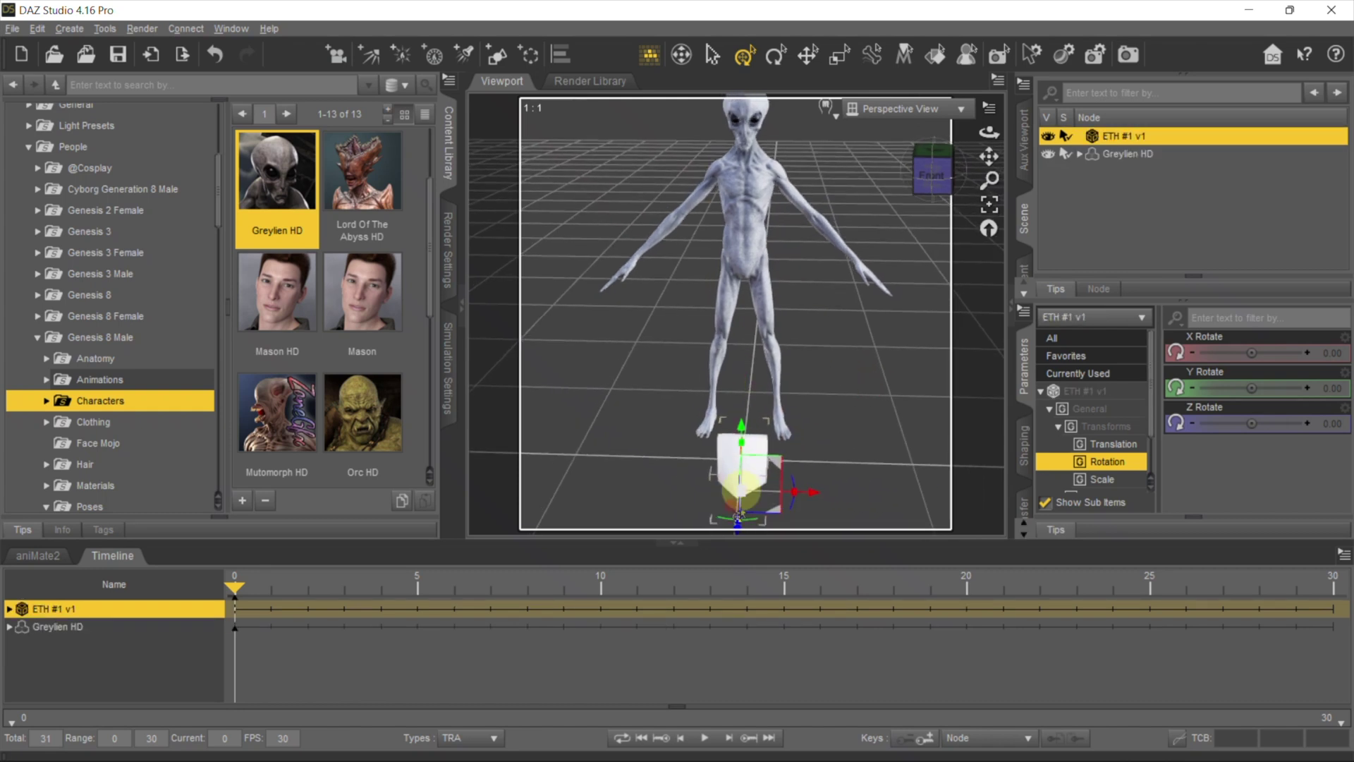
left_click_drag(738, 527, 738, 459)
left_click_drag(933, 171, 934, 223)
left_click(984, 225)
left_click_drag(738, 442, 736, 168)
left_click(947, 171)
left_click_drag(932, 171, 882, 190)
left_click(989, 204)
scroll(871, 348, "down", 3)
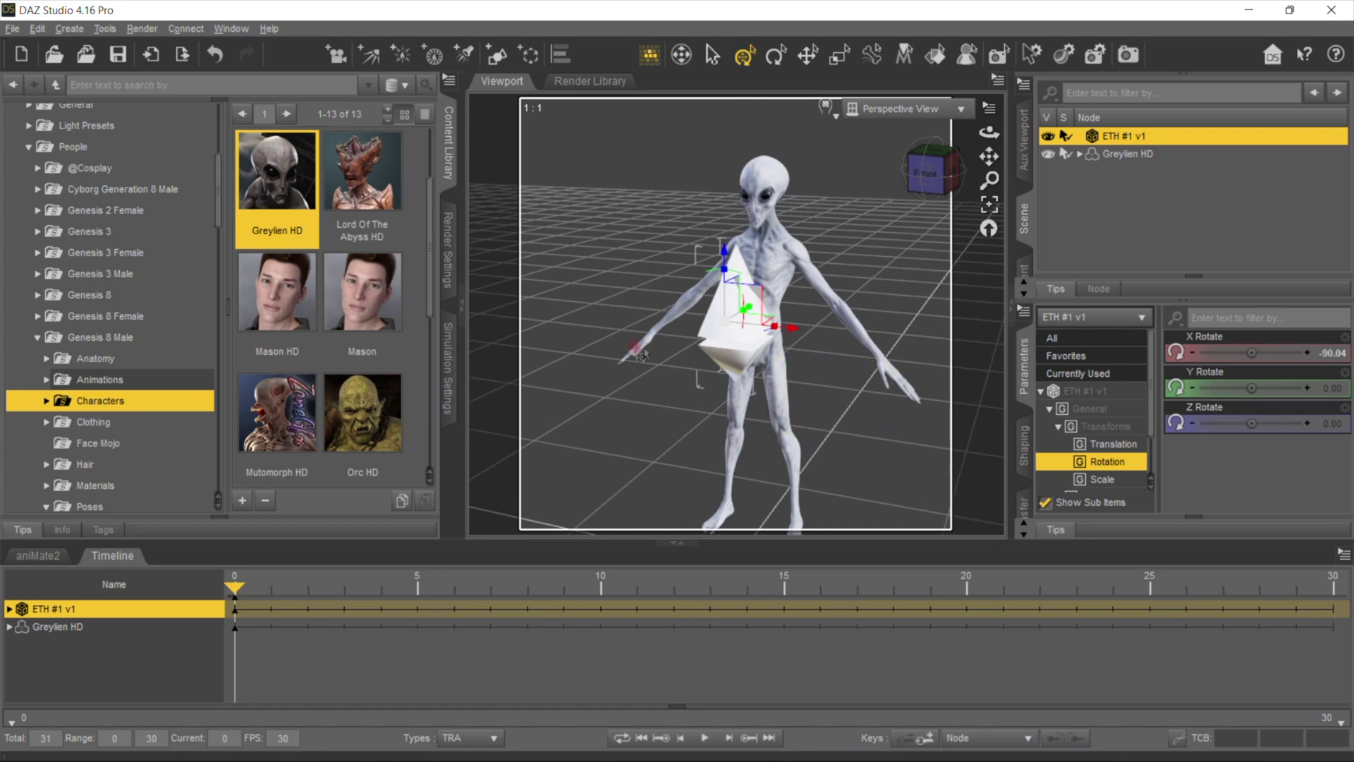
Step: Pose the character's left arm so the hand reaches forward underneath the Ethereum logo's lower tip
left_click(949, 173)
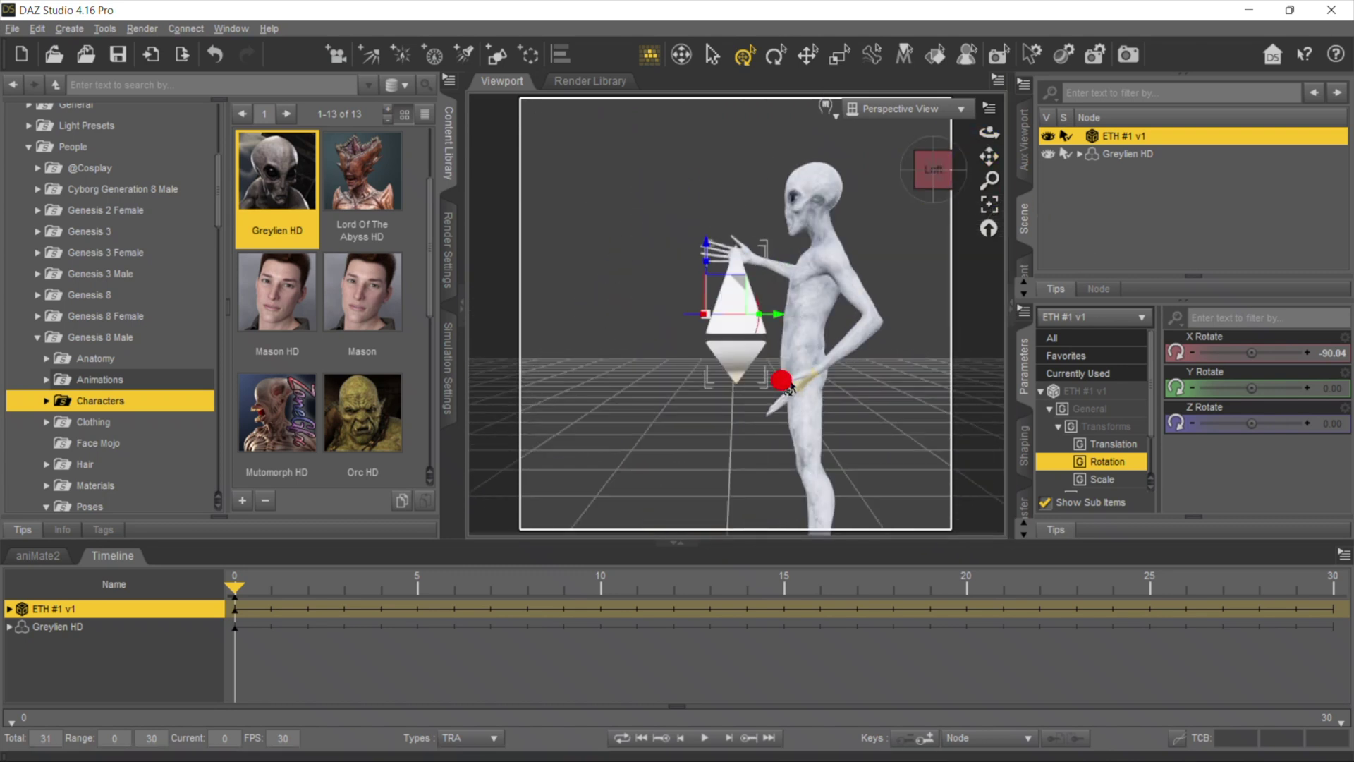
left_click_drag(783, 382, 752, 391)
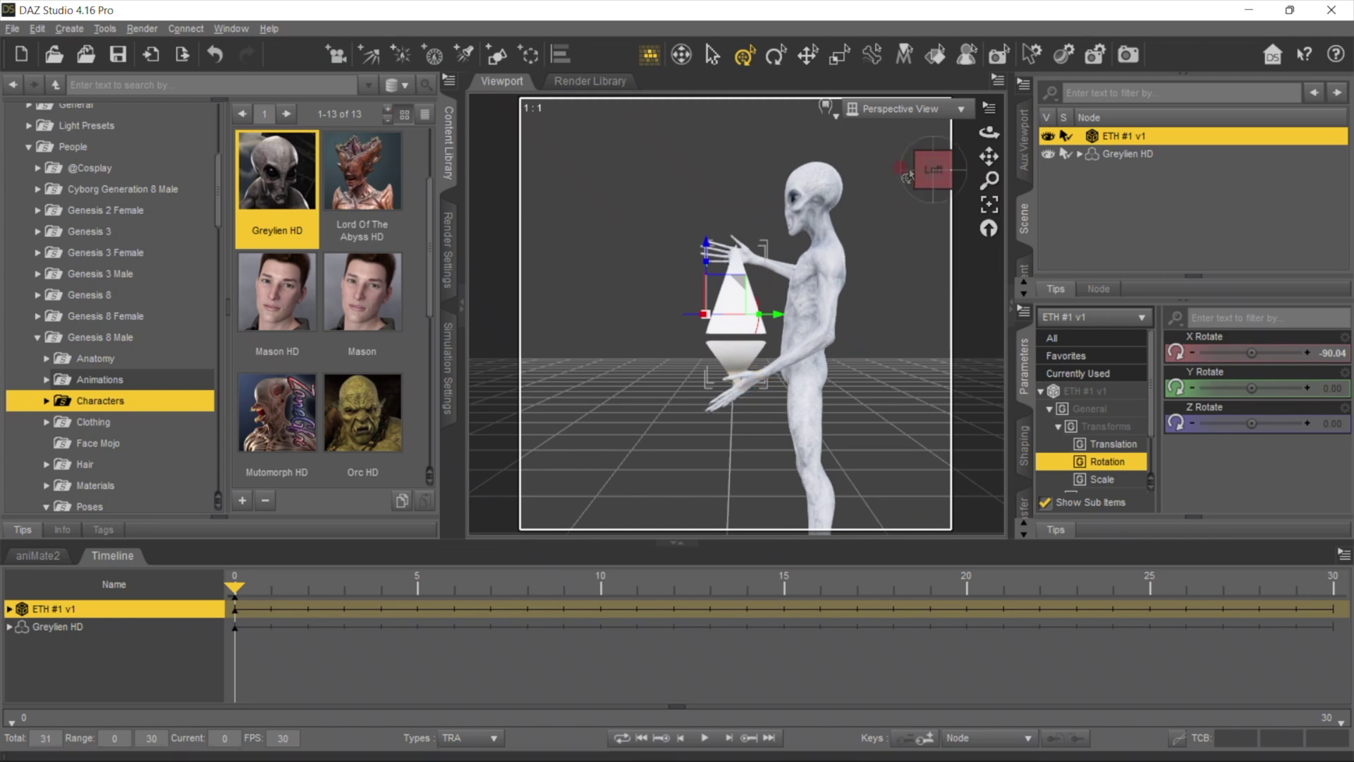
left_click(916, 170)
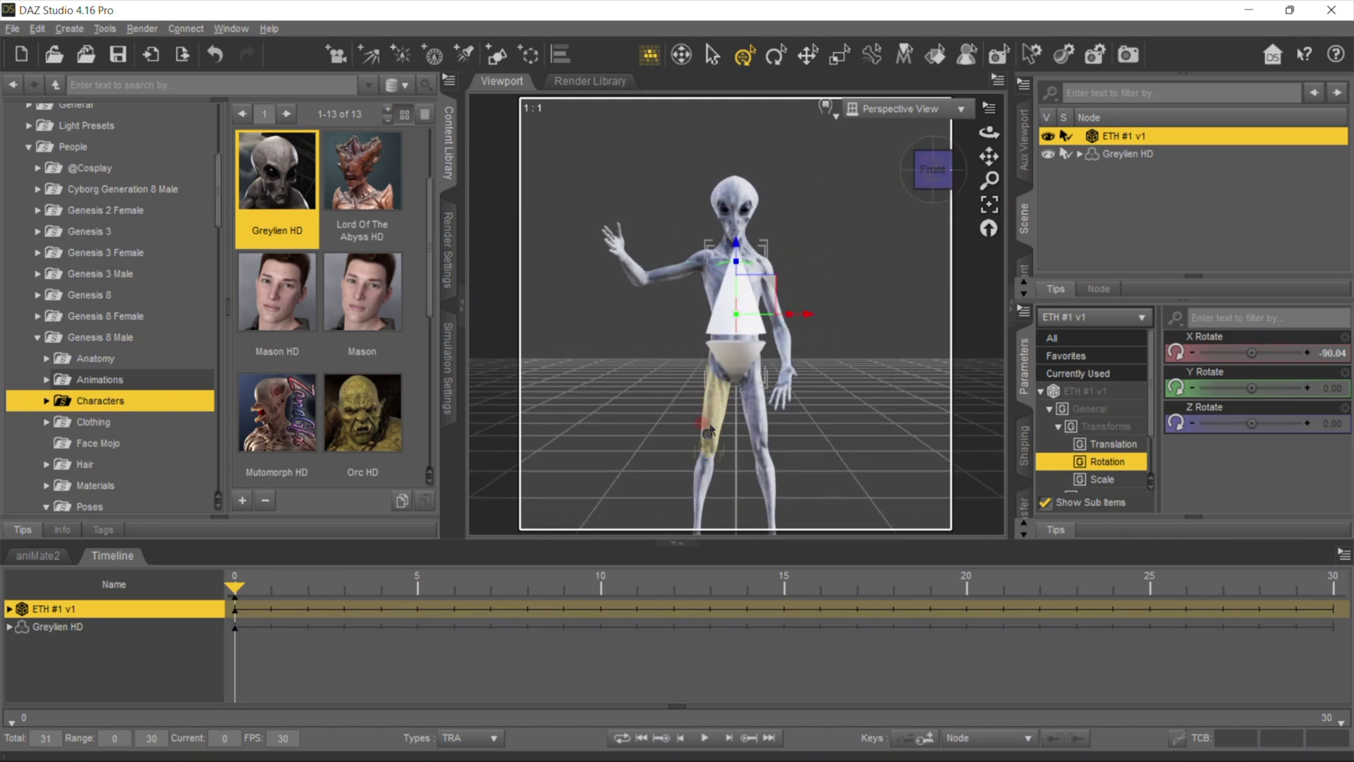
left_click_drag(773, 379, 724, 392)
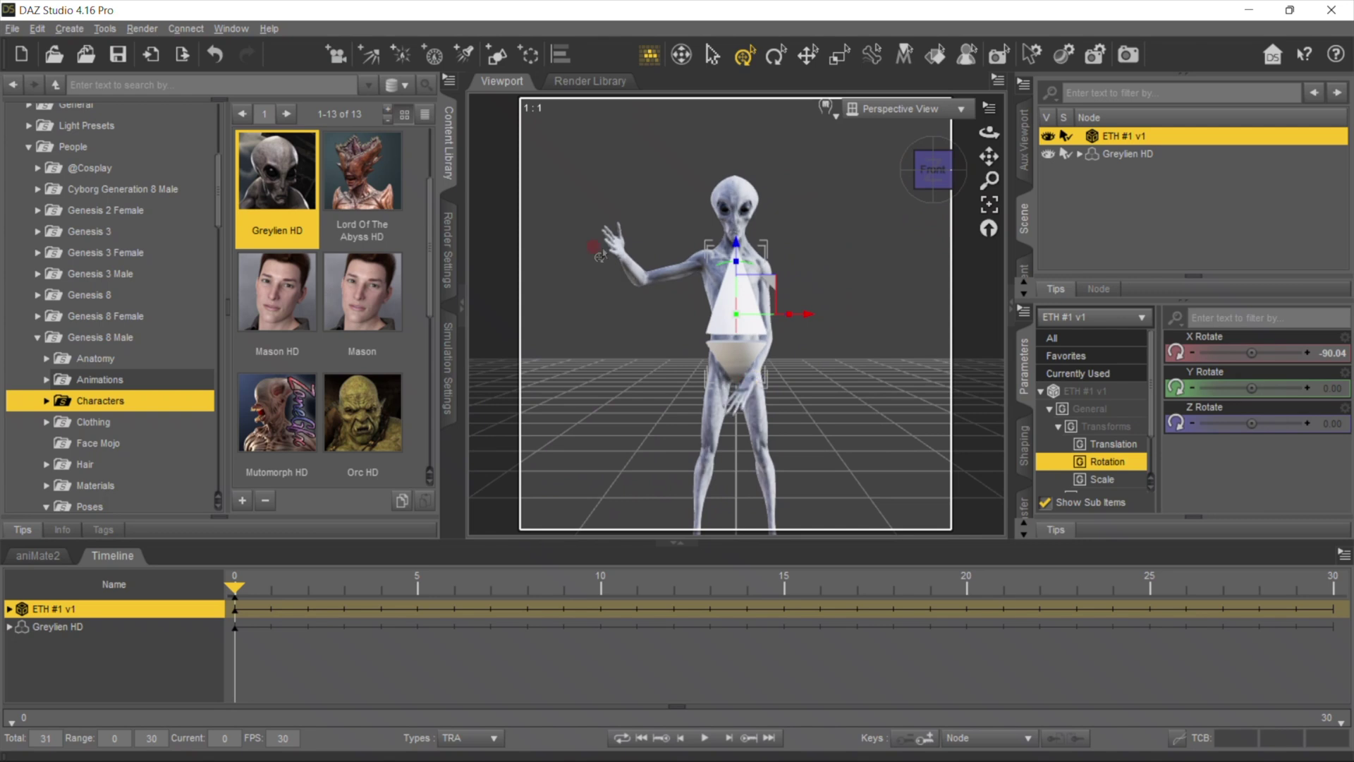
Step: Pose the right arm across the chest so the hand hovers above the logo's upper tip
left_click_drag(617, 250, 702, 240)
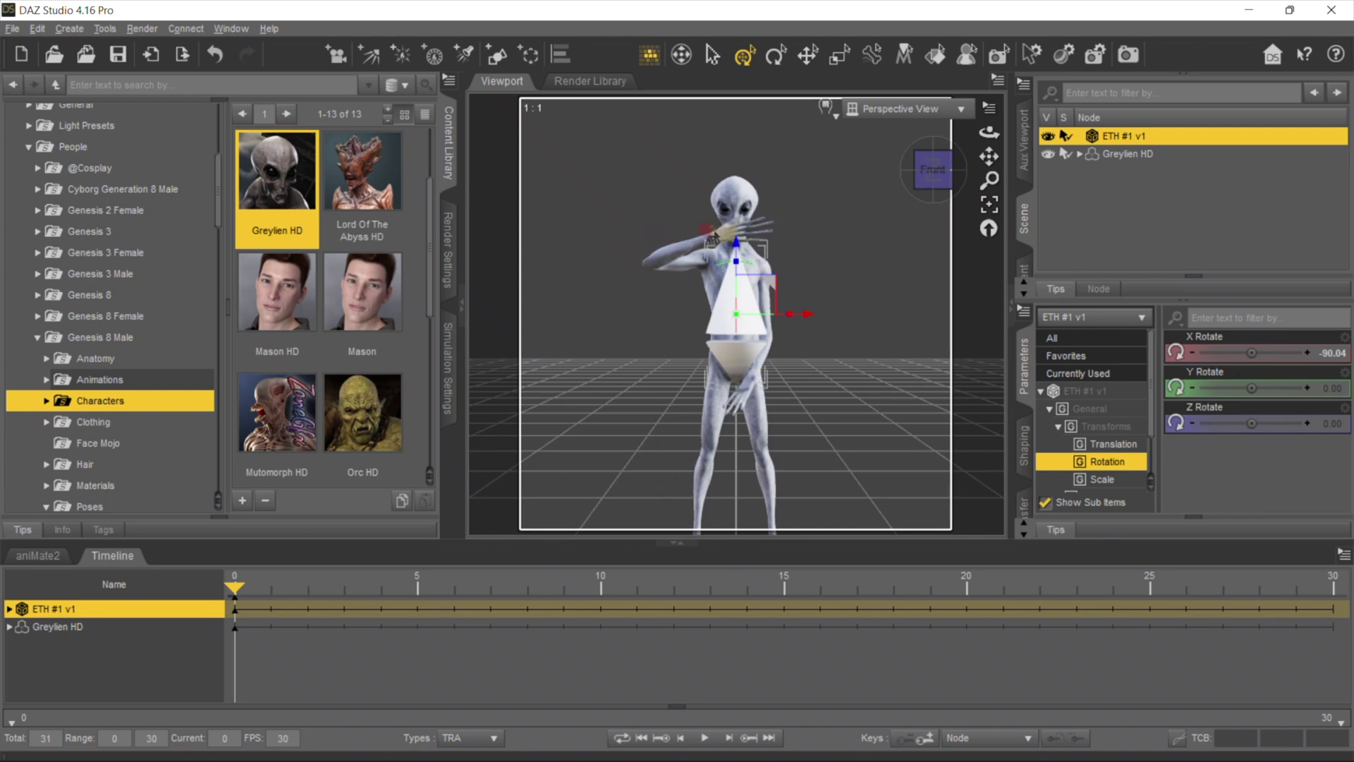
left_click(953, 166)
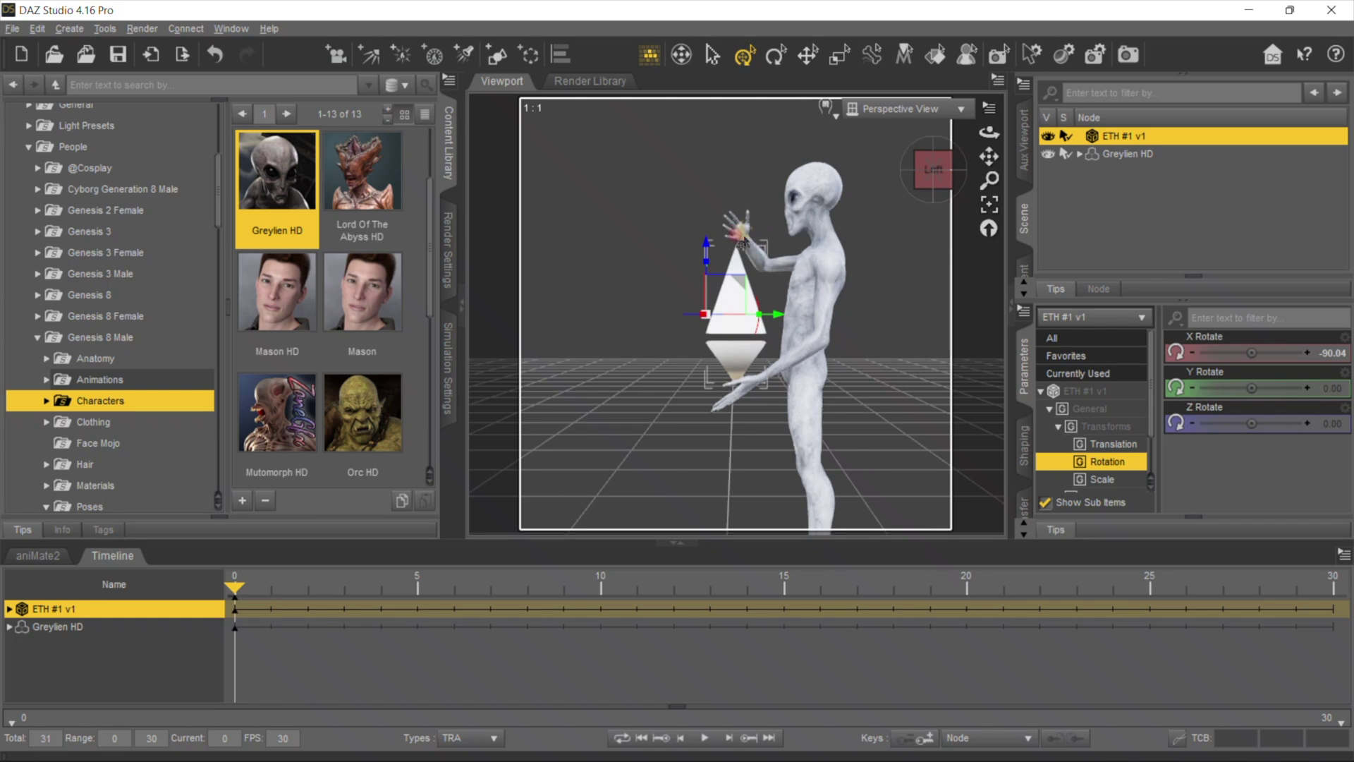
left_click(750, 252)
mouse_move(739, 266)
left_mouse_down()
mouse_move(726, 233)
mouse_move(705, 261)
mouse_move(718, 281)
left_mouse_up()
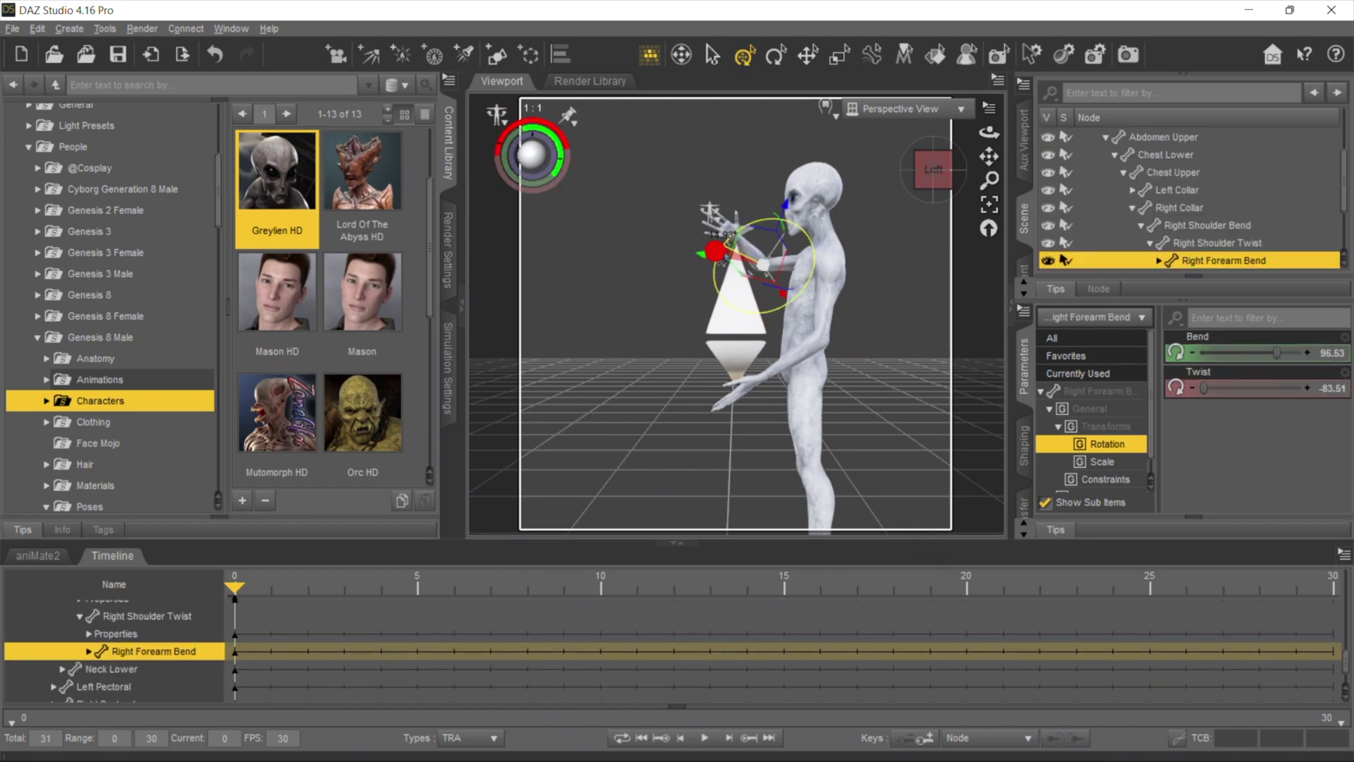
mouse_move(707, 213)
left_mouse_down()
mouse_move(710, 226)
mouse_move(712, 215)
left_mouse_up()
left_click(933, 169)
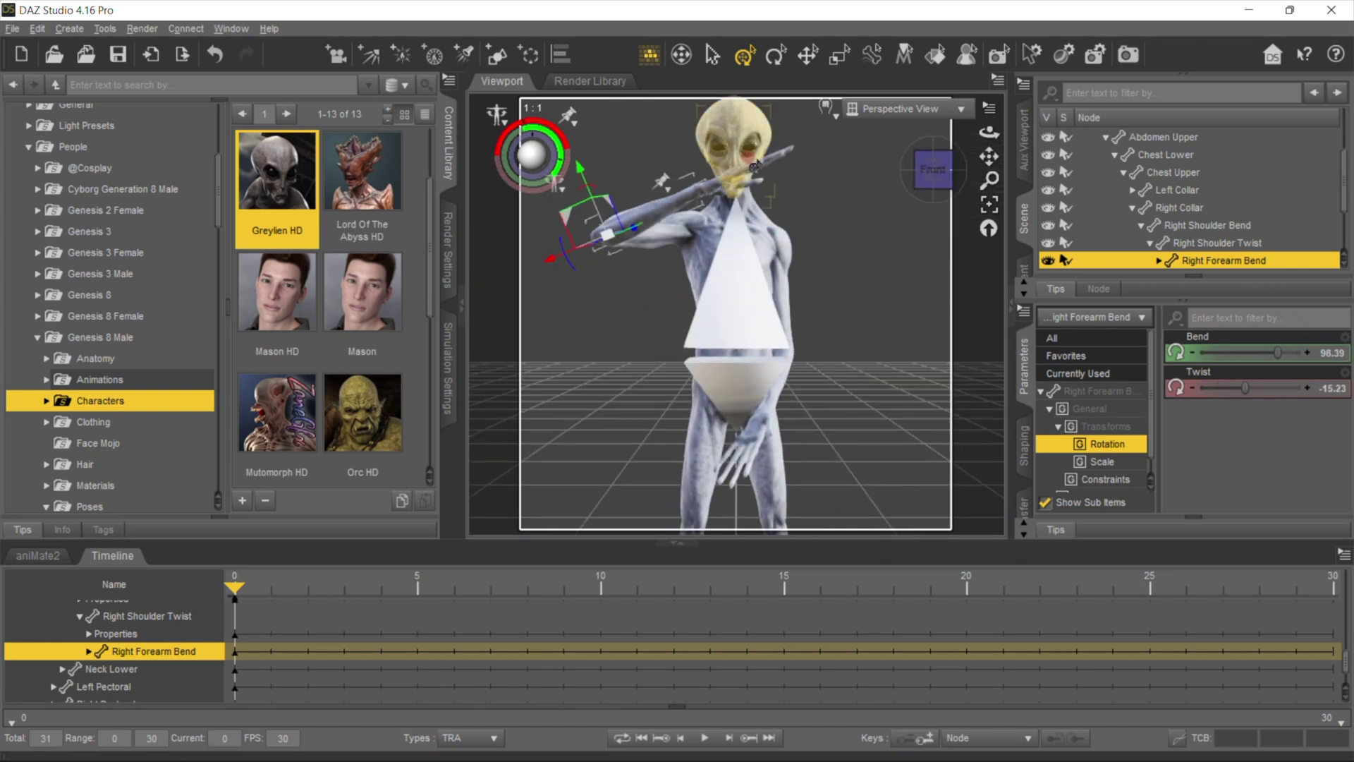
left_click_drag(929, 174, 932, 212)
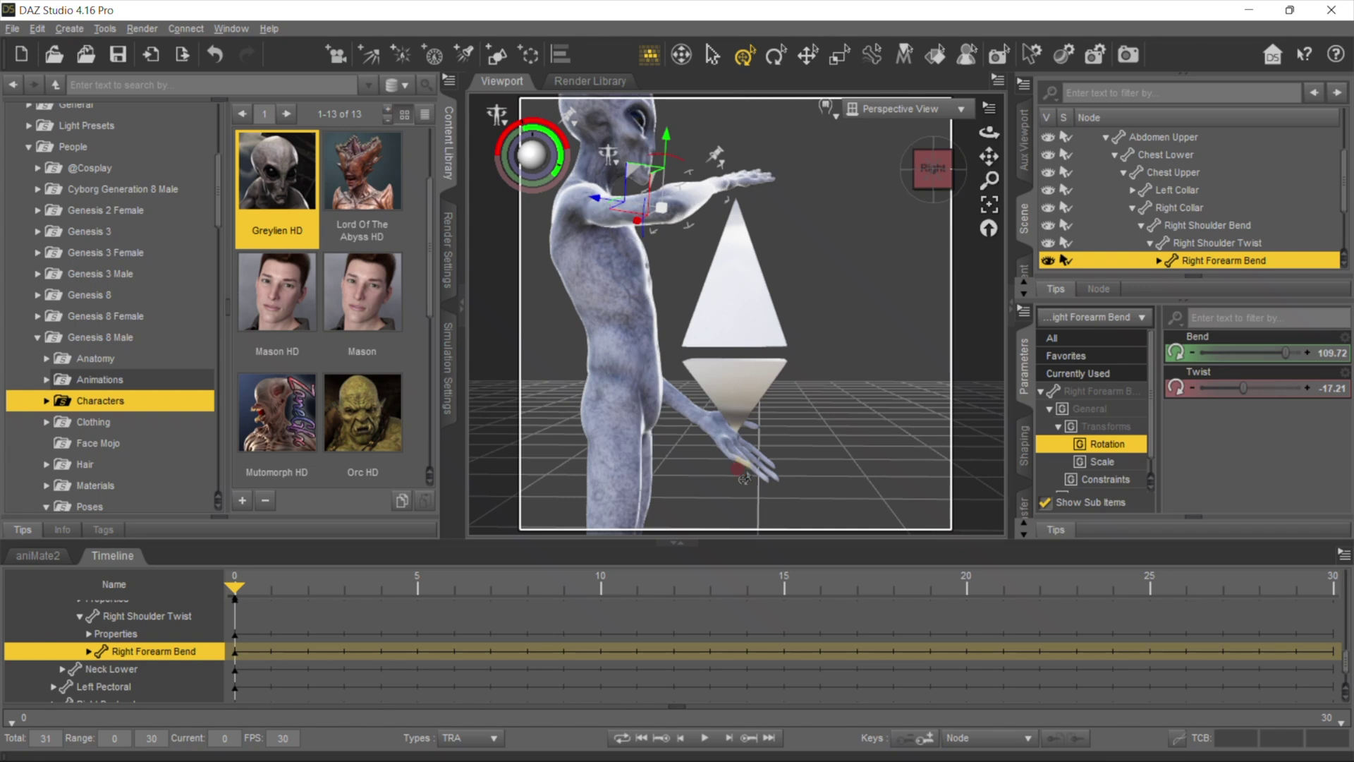
mouse_move(936, 169)
left_mouse_down()
mouse_move(904, 173)
mouse_move(911, 164)
left_mouse_up()
left_click(774, 194)
Step: Bend the character's head down about 25 degrees so it looks at the logo
left_click(862, 156)
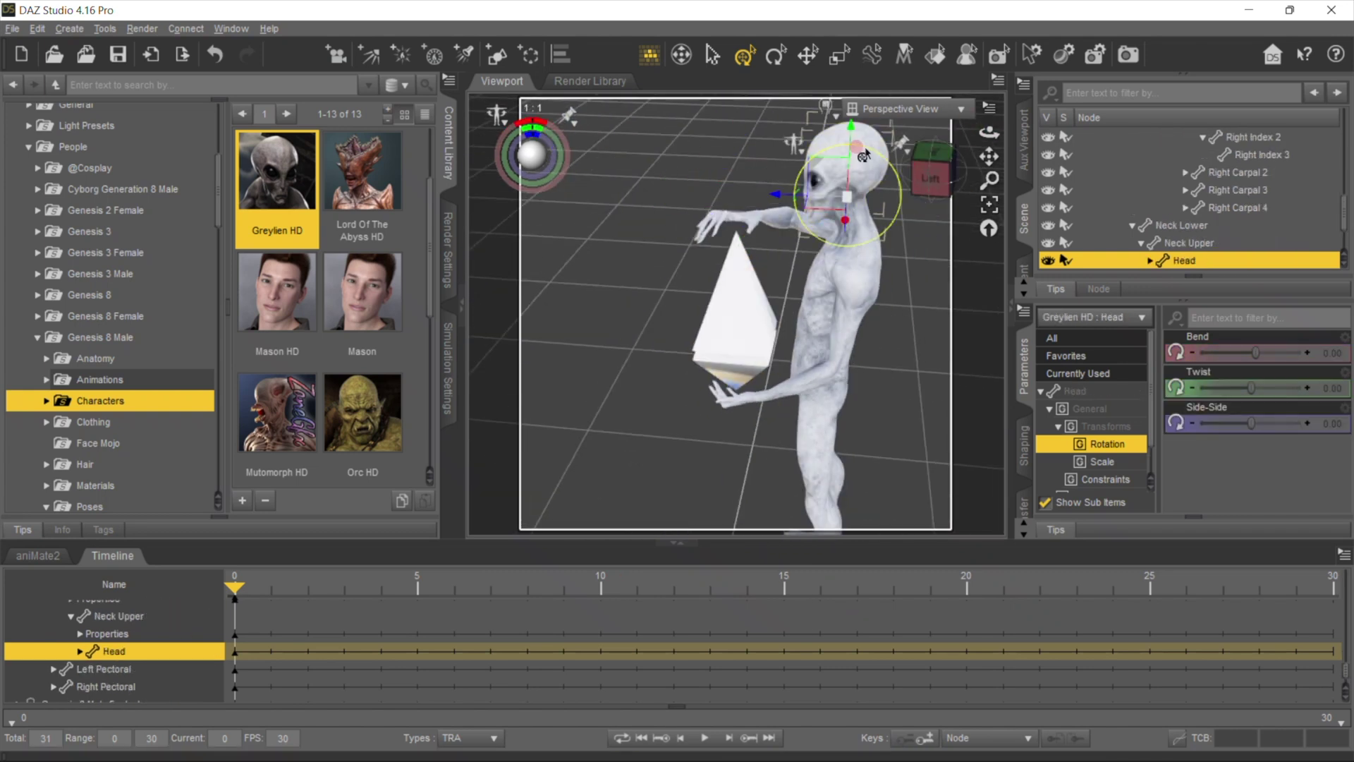
left_click_drag(862, 157, 826, 176)
left_click_drag(929, 171, 988, 133)
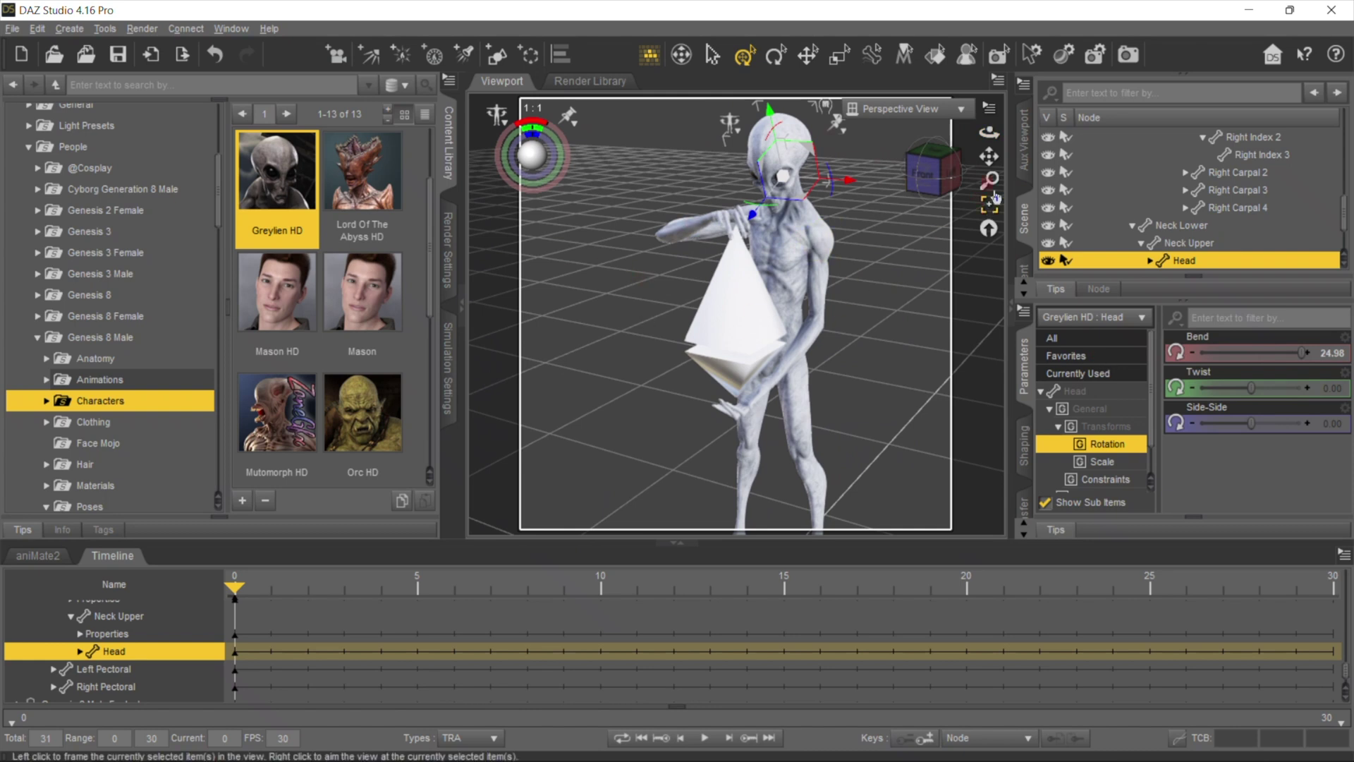
Step: Select the ETH #1 v1 logo and browse the FSL Classic Elegance shader presets to the Base Metals folder
left_click(724, 318)
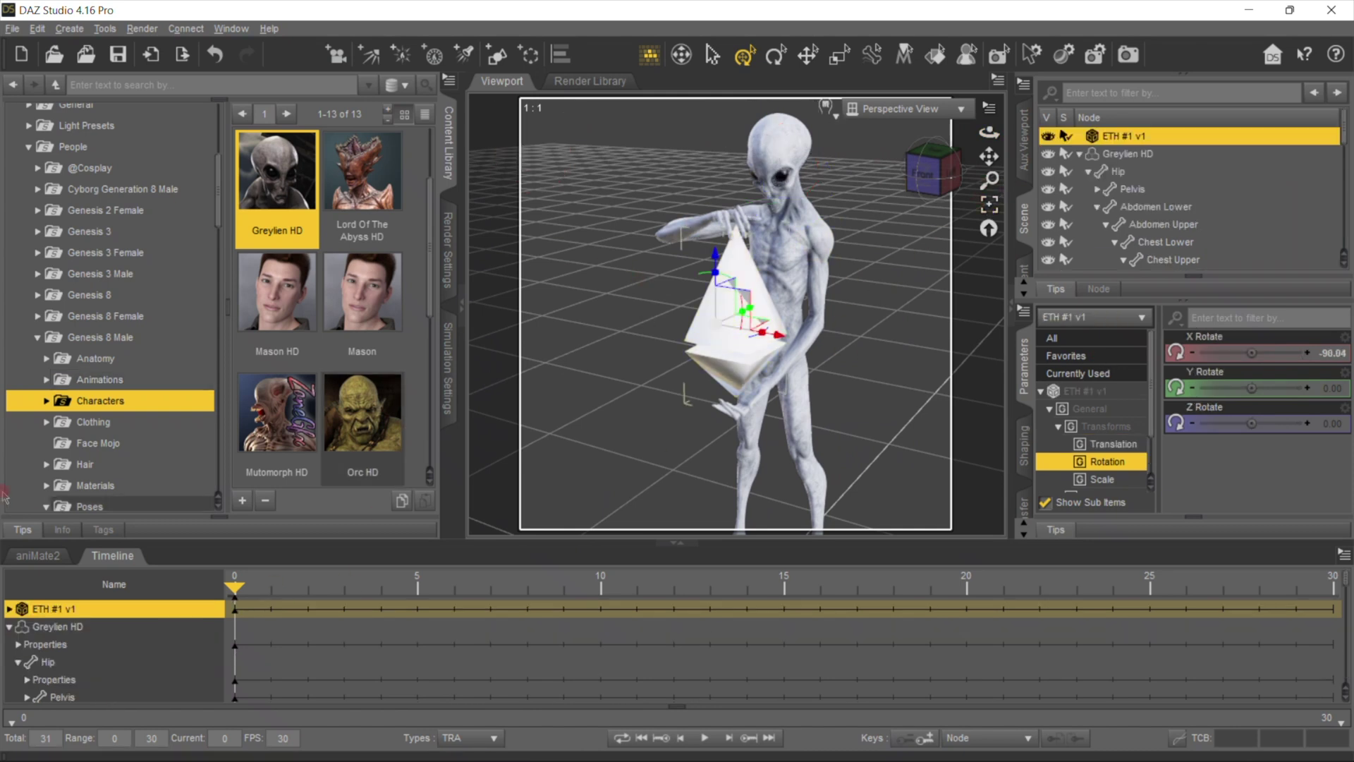
scroll(112, 381, "down", 18)
scroll(66, 378, "up", 3)
left_click(120, 231)
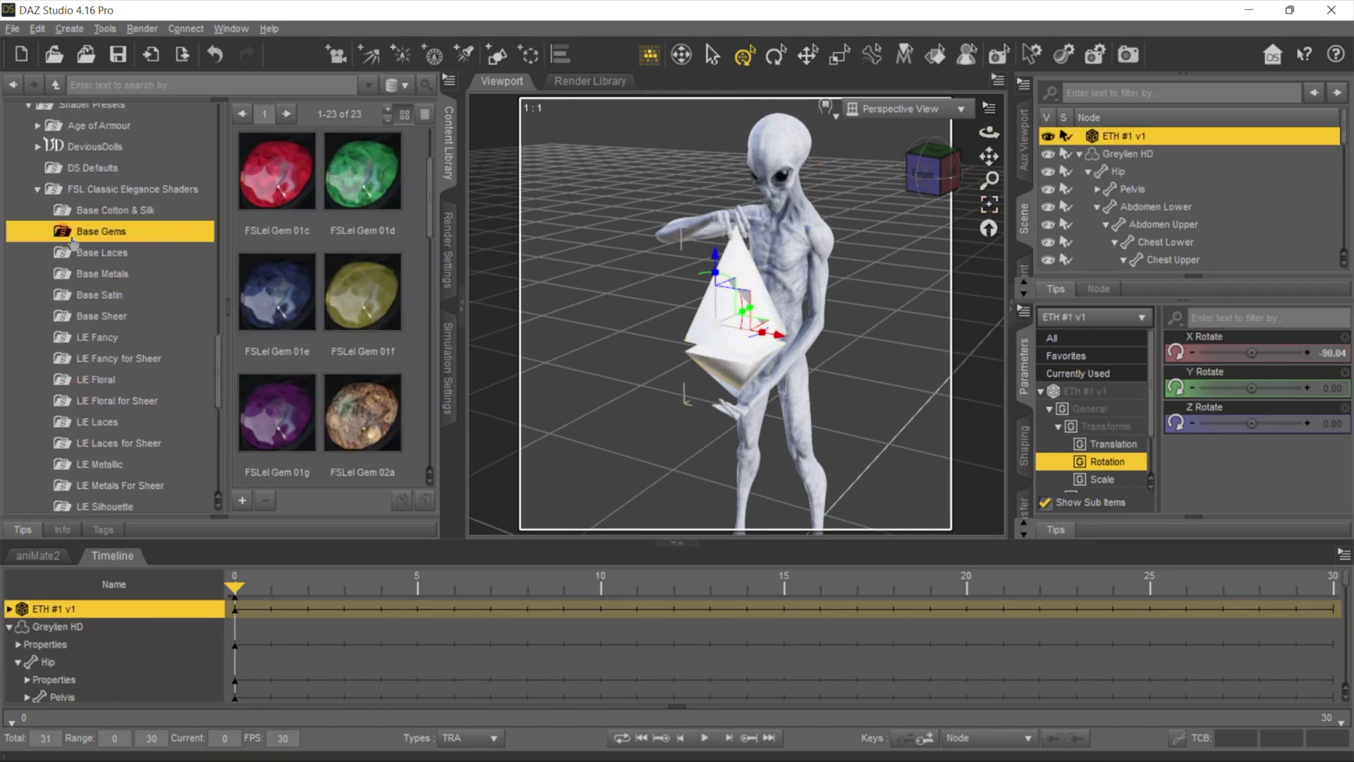
scroll(325, 393, "down", 4)
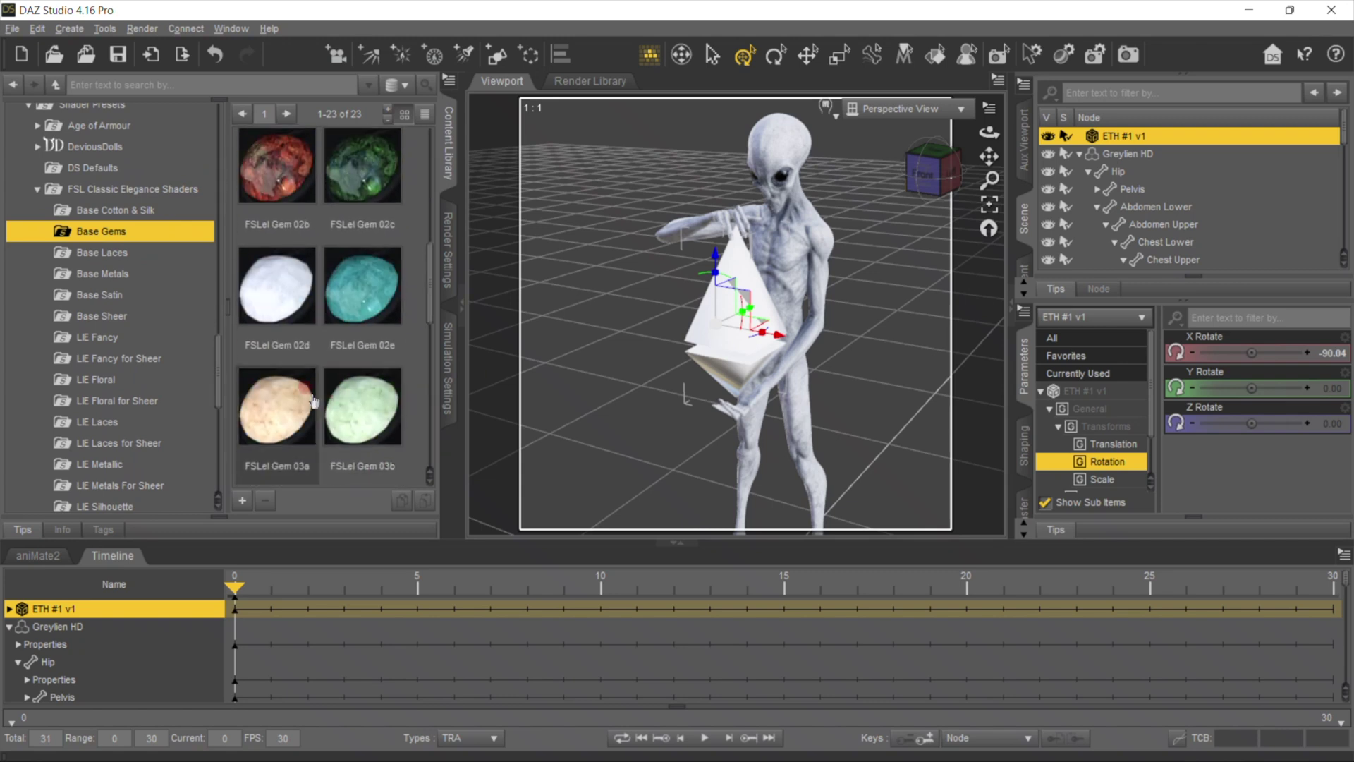
left_click(113, 273)
Step: Try the FSLel Metal 05b shader on the Ethereum logo
scroll(354, 339, "up", 3)
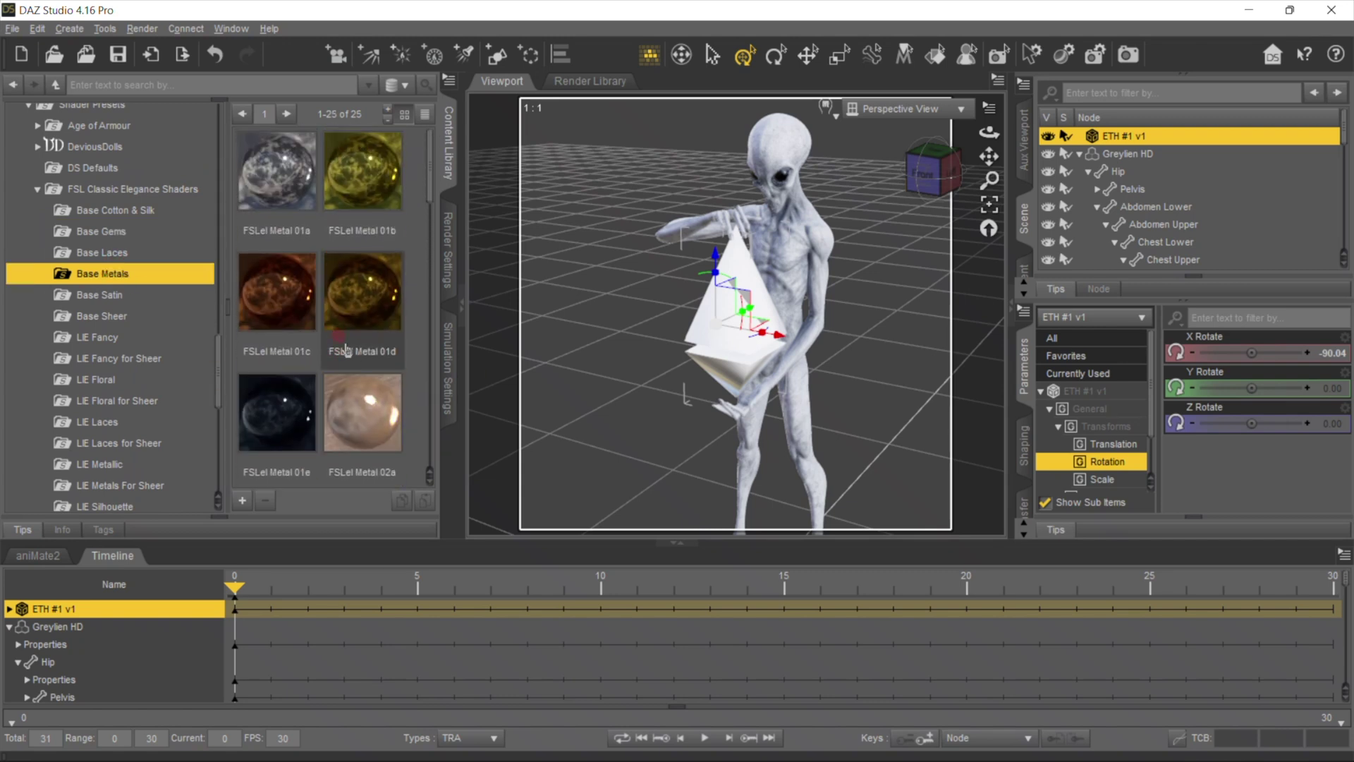
scroll(363, 296, "down", 8)
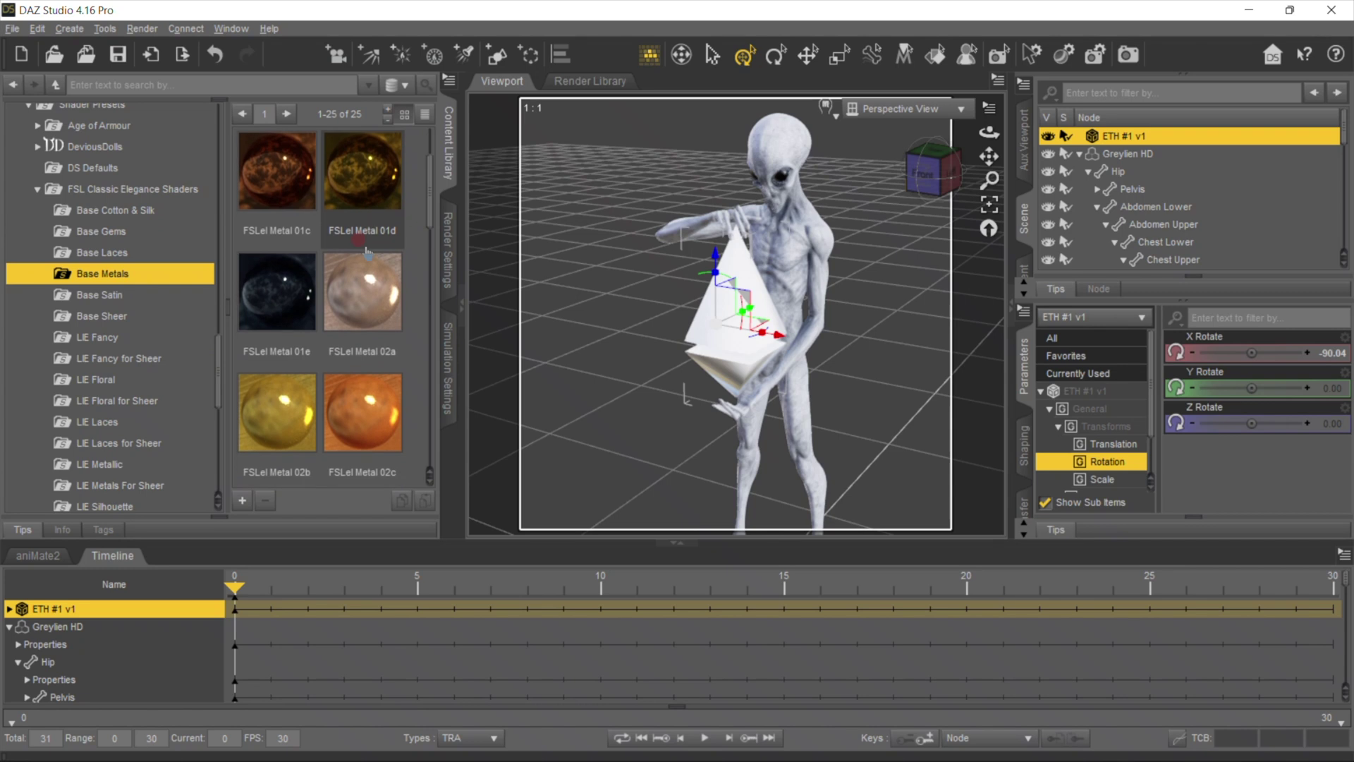
left_click(346, 326)
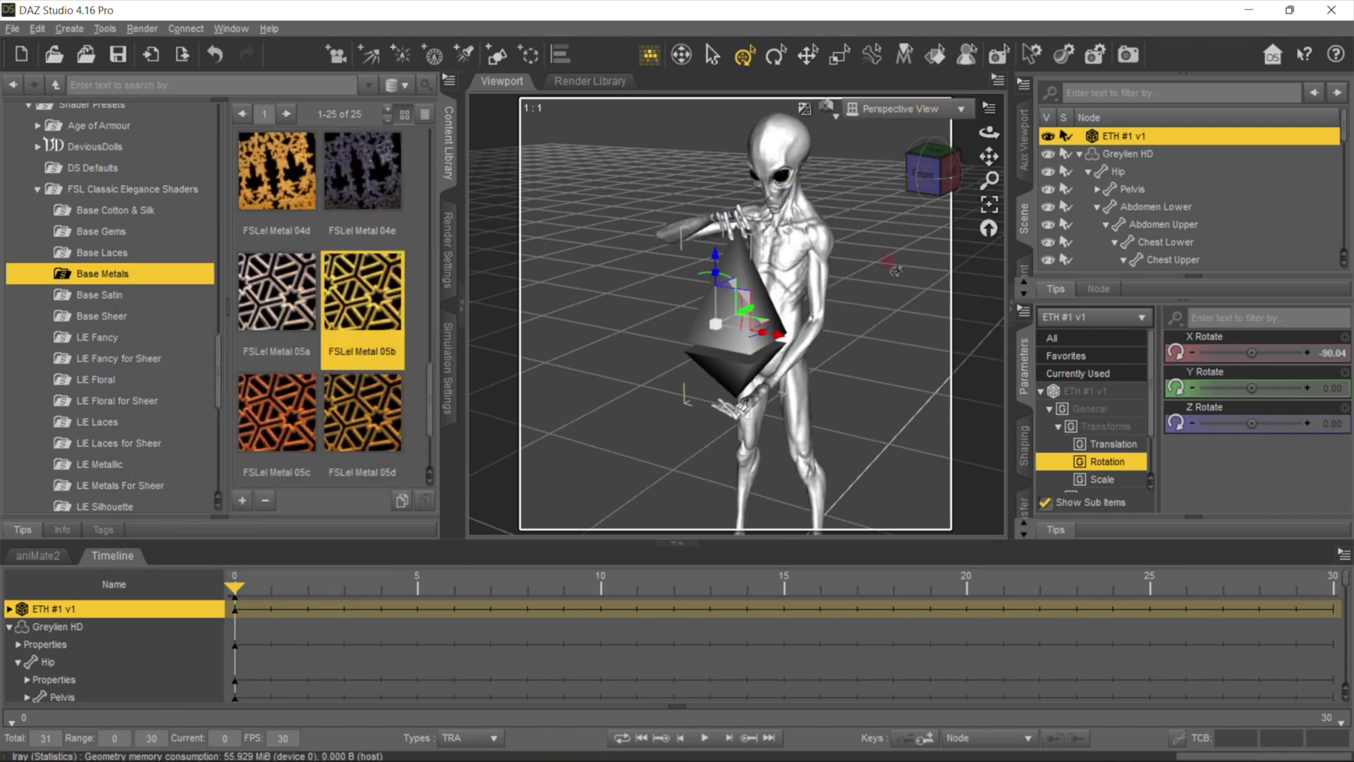
Step: Expand the ETH #1 v1 surfaces and examine the logo's Iray Uber shader settings, from base mixing to glossy color
scroll(1027, 467, "down", 3)
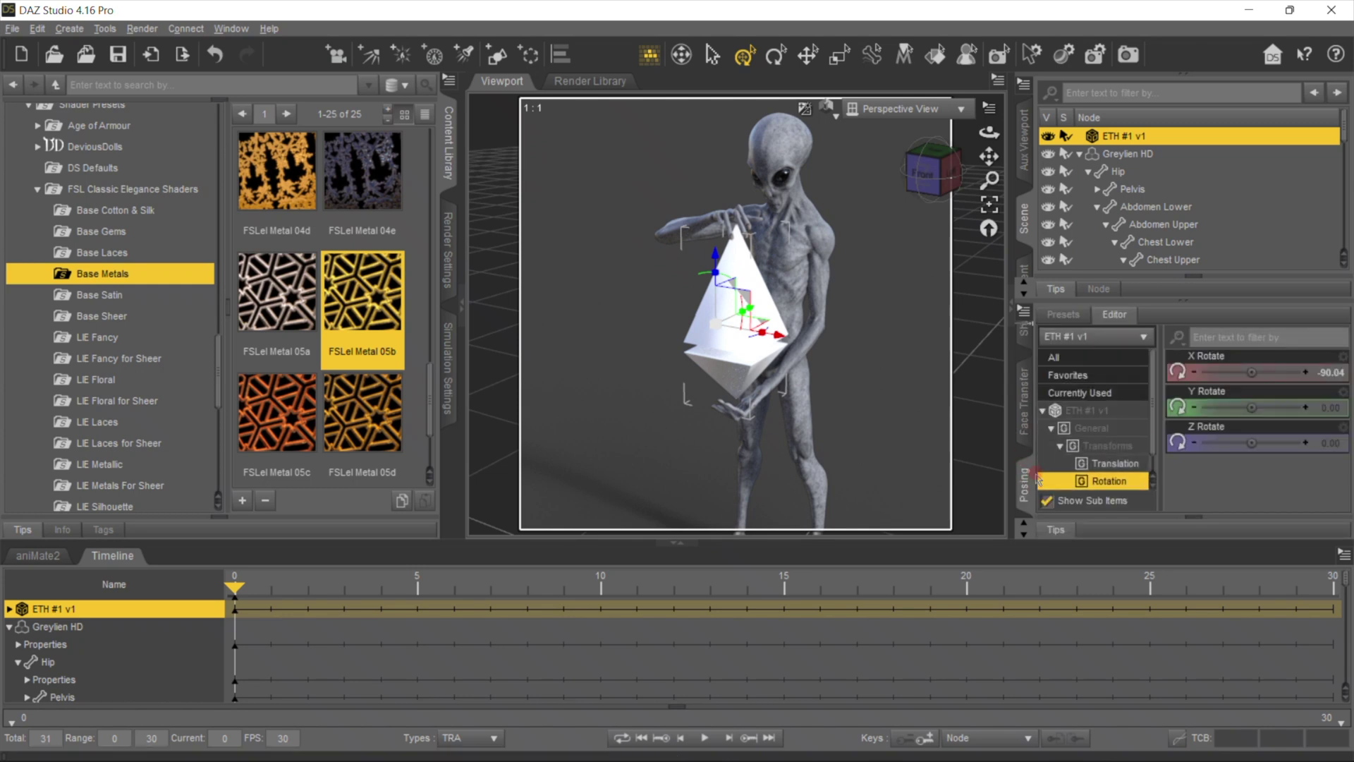
scroll(1033, 477, "down", 1)
left_click(1045, 410)
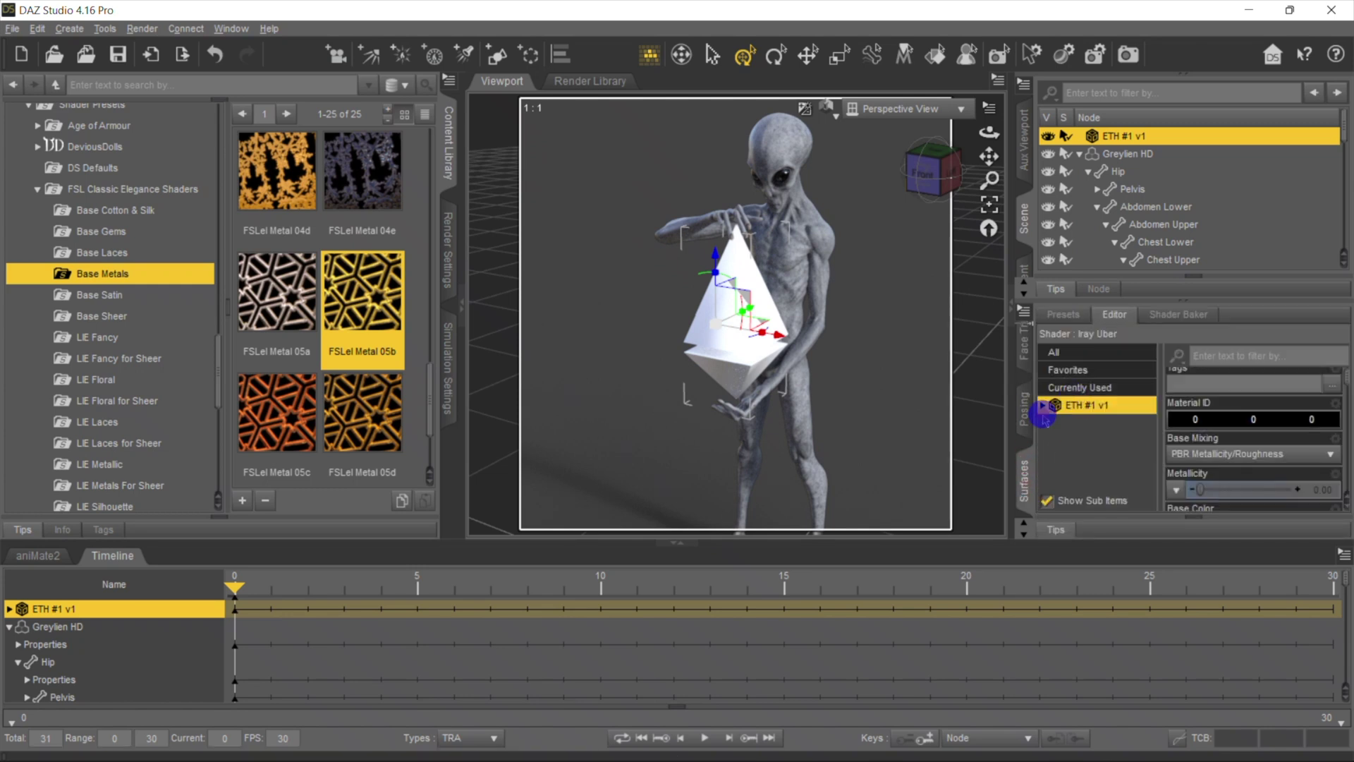
left_click(1042, 406)
scroll(1214, 465, "down", 5)
scroll(1213, 471, "down", 3)
scroll(1240, 451, "down", 3)
scroll(1245, 482, "down", 4)
scroll(1250, 463, "down", 2)
Step: Try the FSLel Metal 01e, 01d and 01a shaders one after another on the Ethereum logo
scroll(1251, 443, "up", 3)
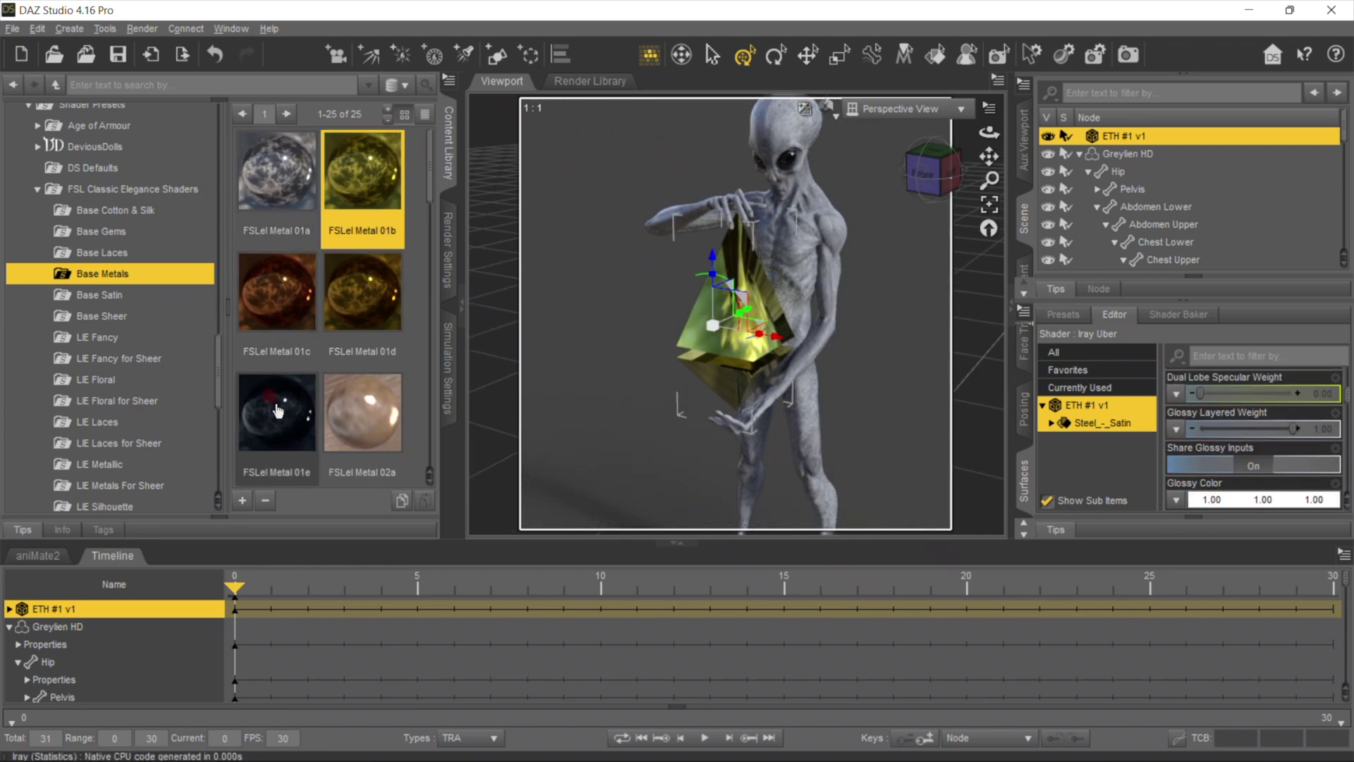
double_click(277, 411)
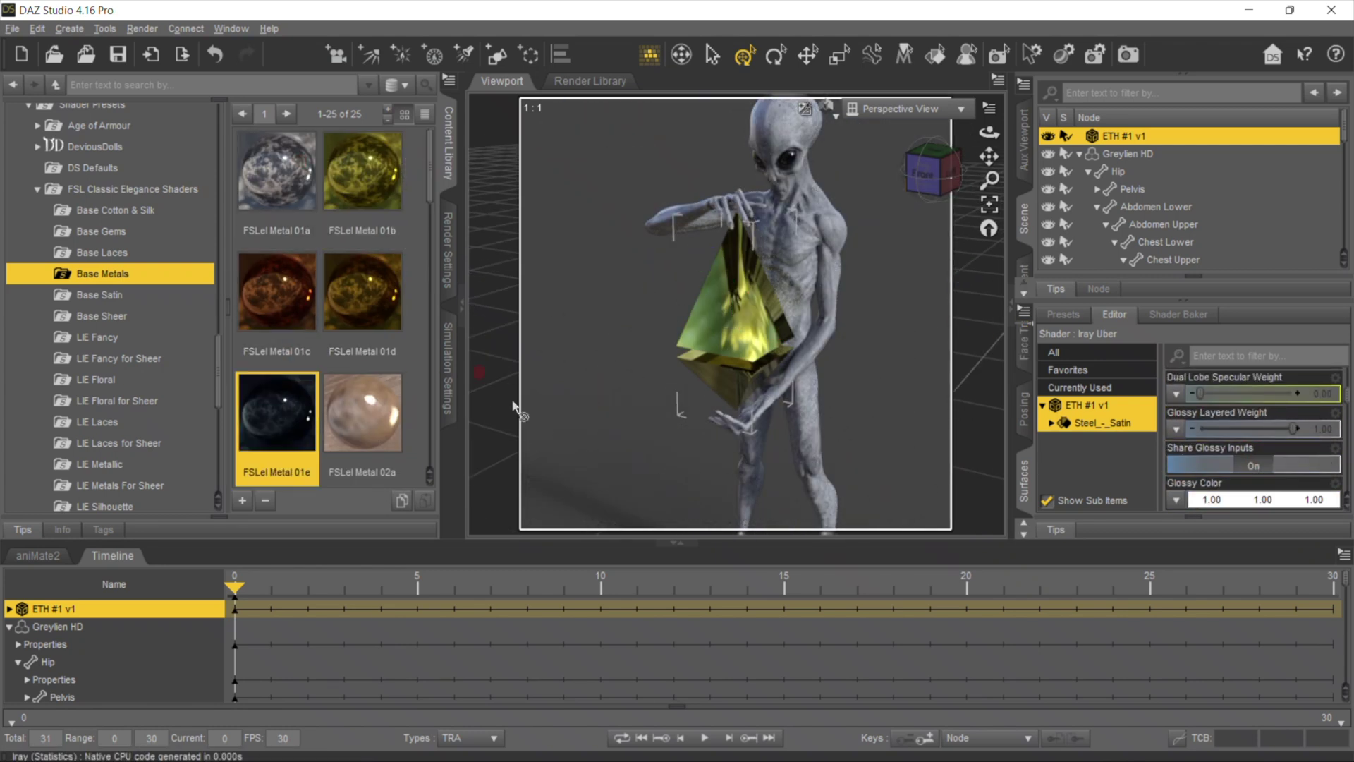
double_click(275, 204)
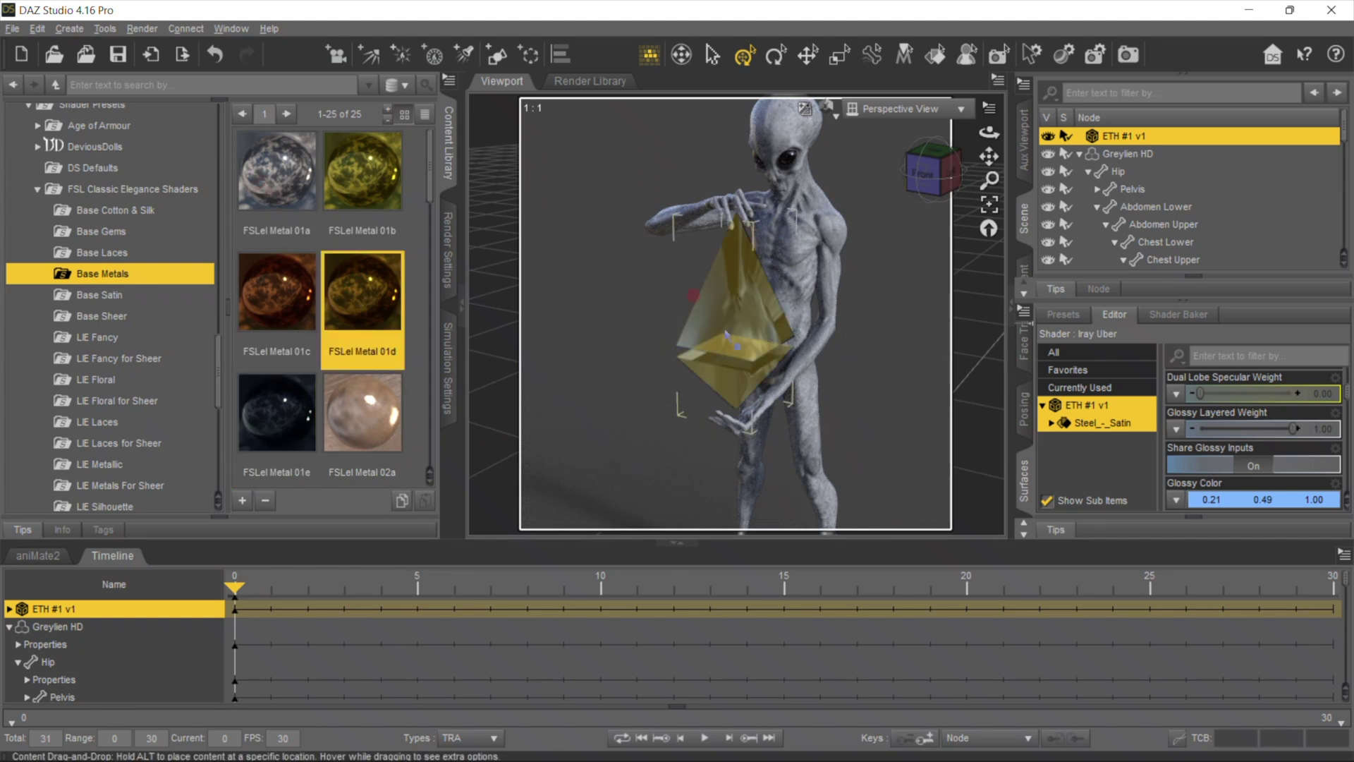
left_click(339, 187)
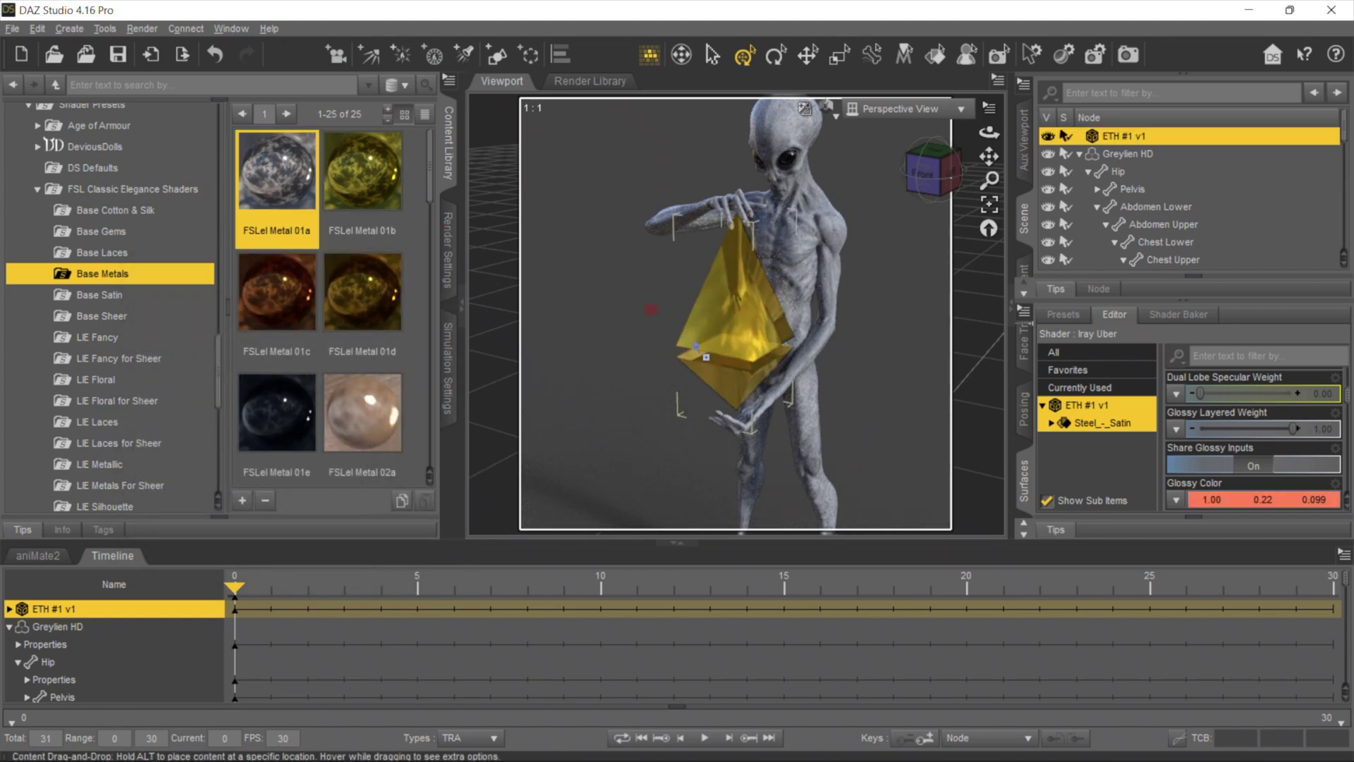
double_click(388, 213)
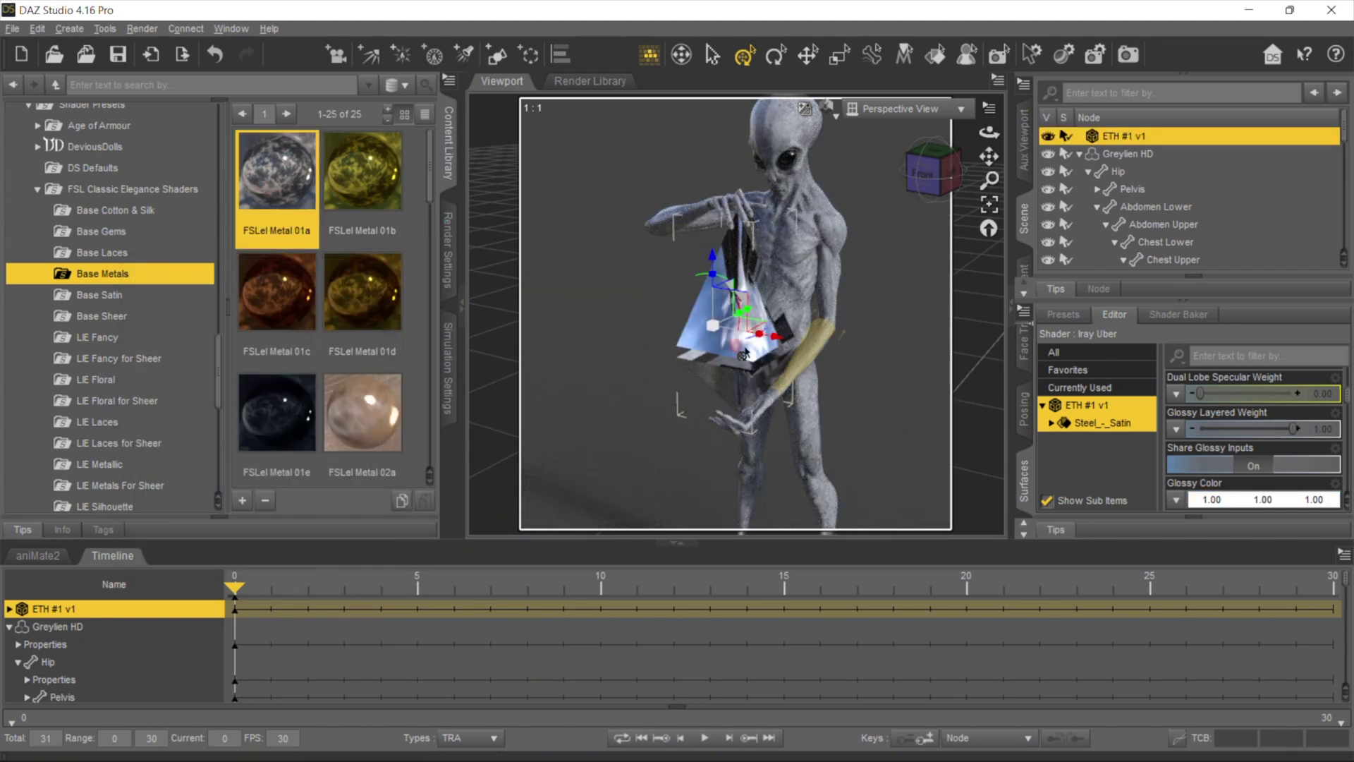
left_click(649, 325)
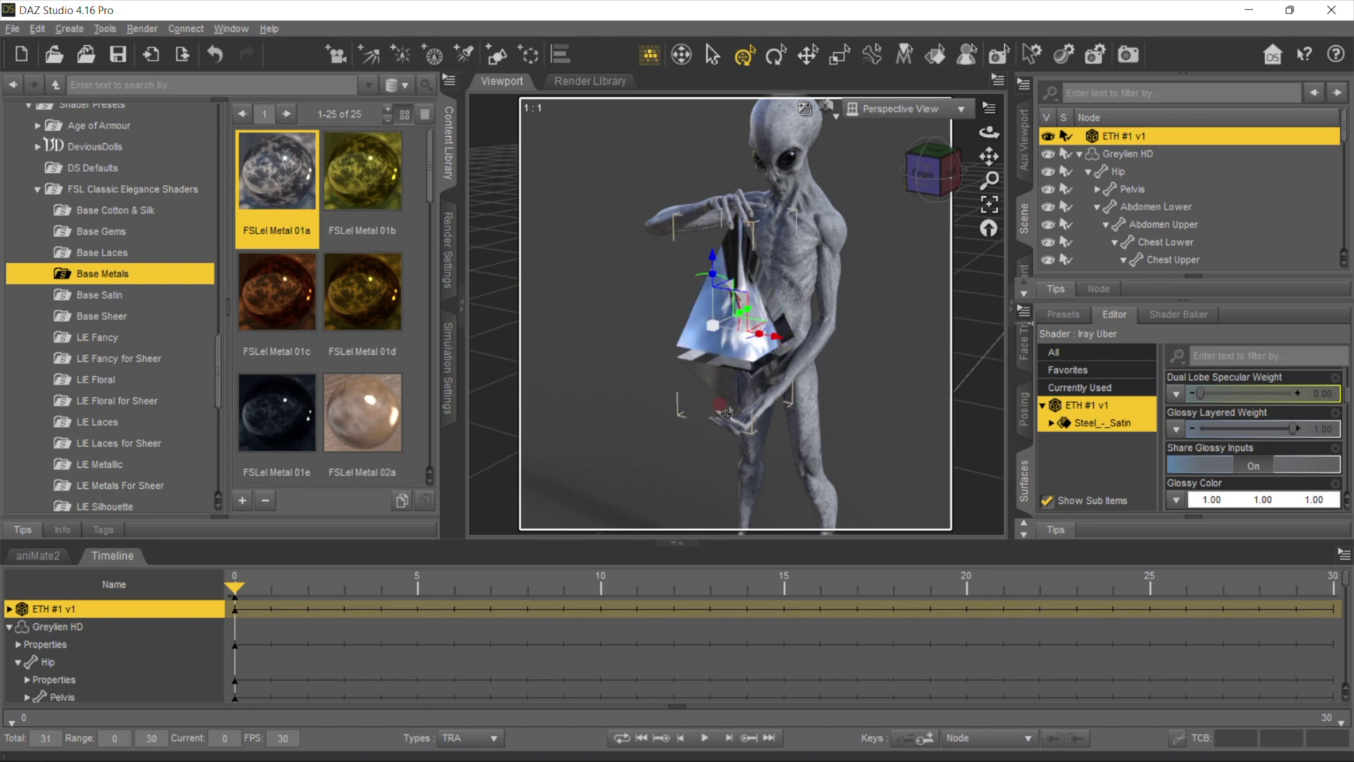
Step: Compare the FSLel Metal 01b, 01e and 02a shaders on the Ethereum logo
double_click(363, 170)
left_click(749, 326)
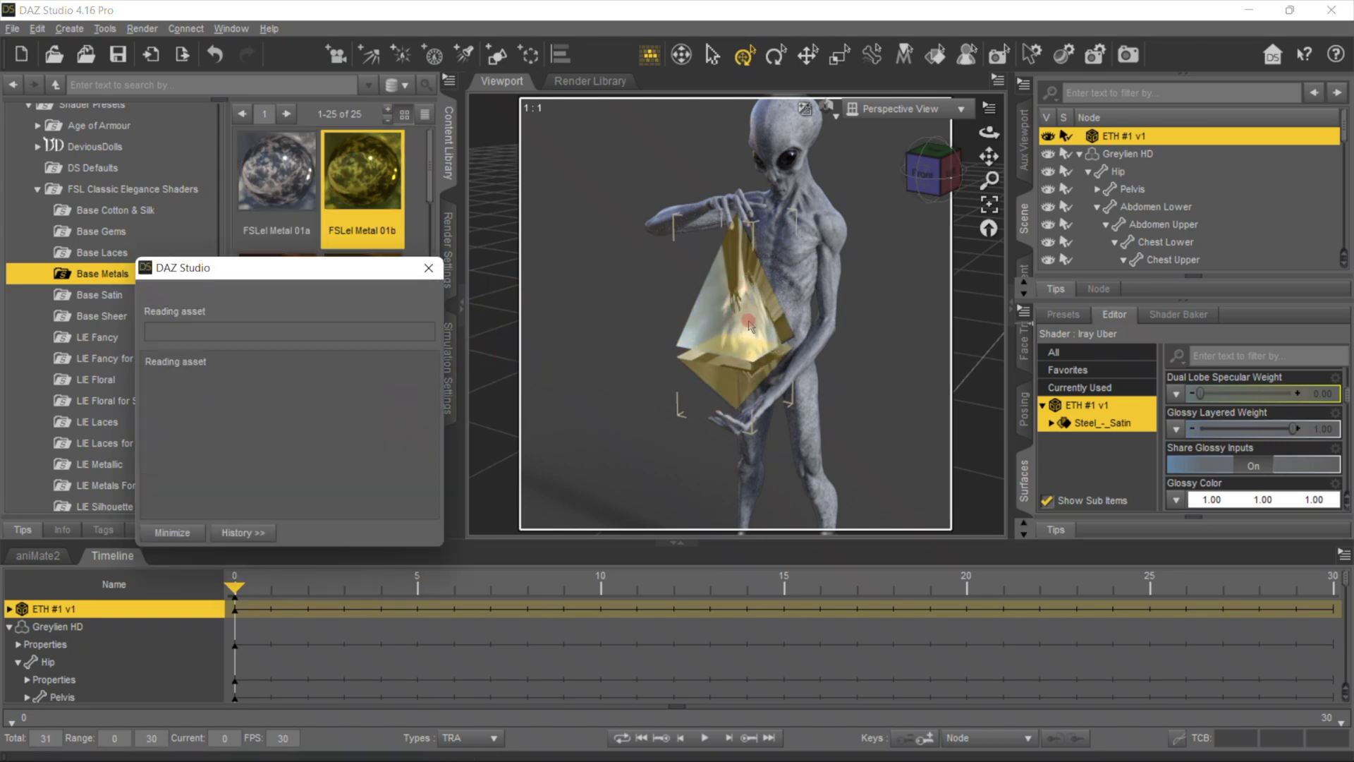
double_click(277, 413)
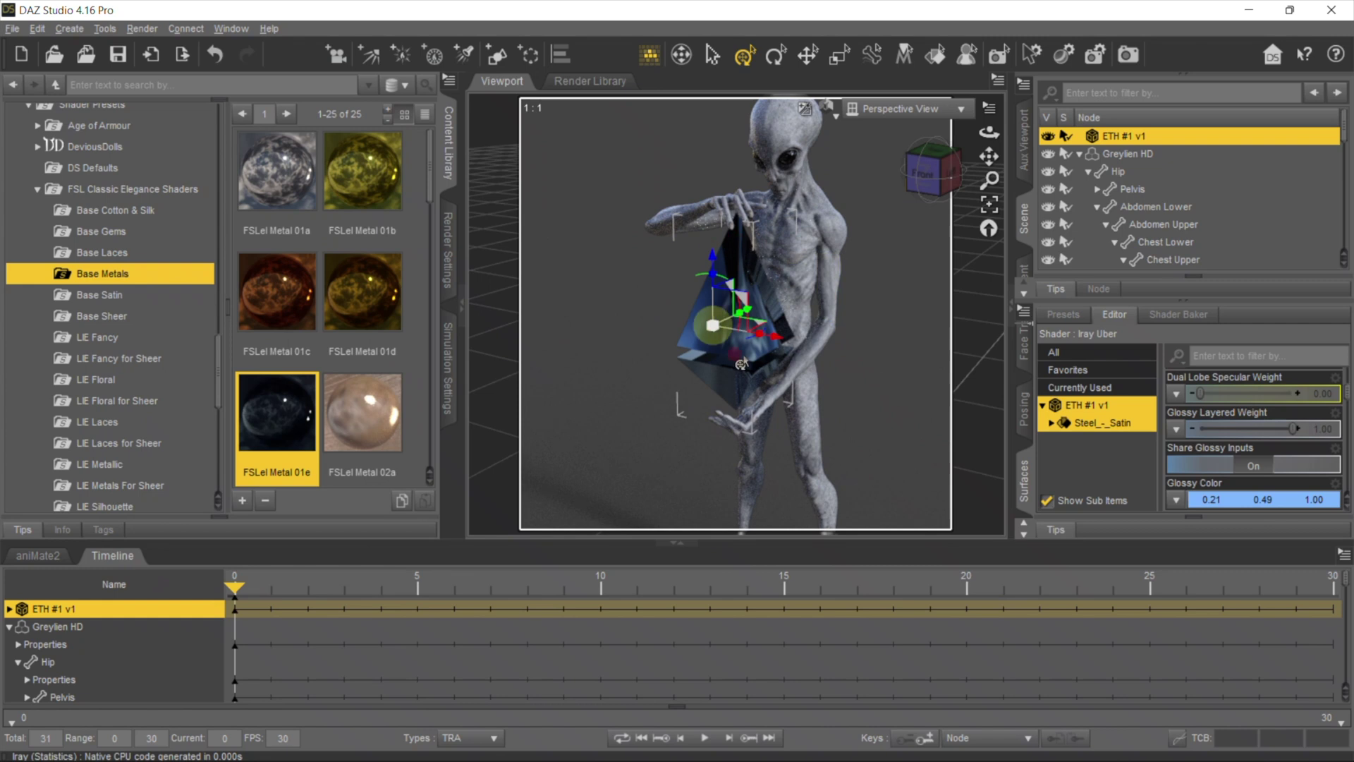
double_click(374, 413)
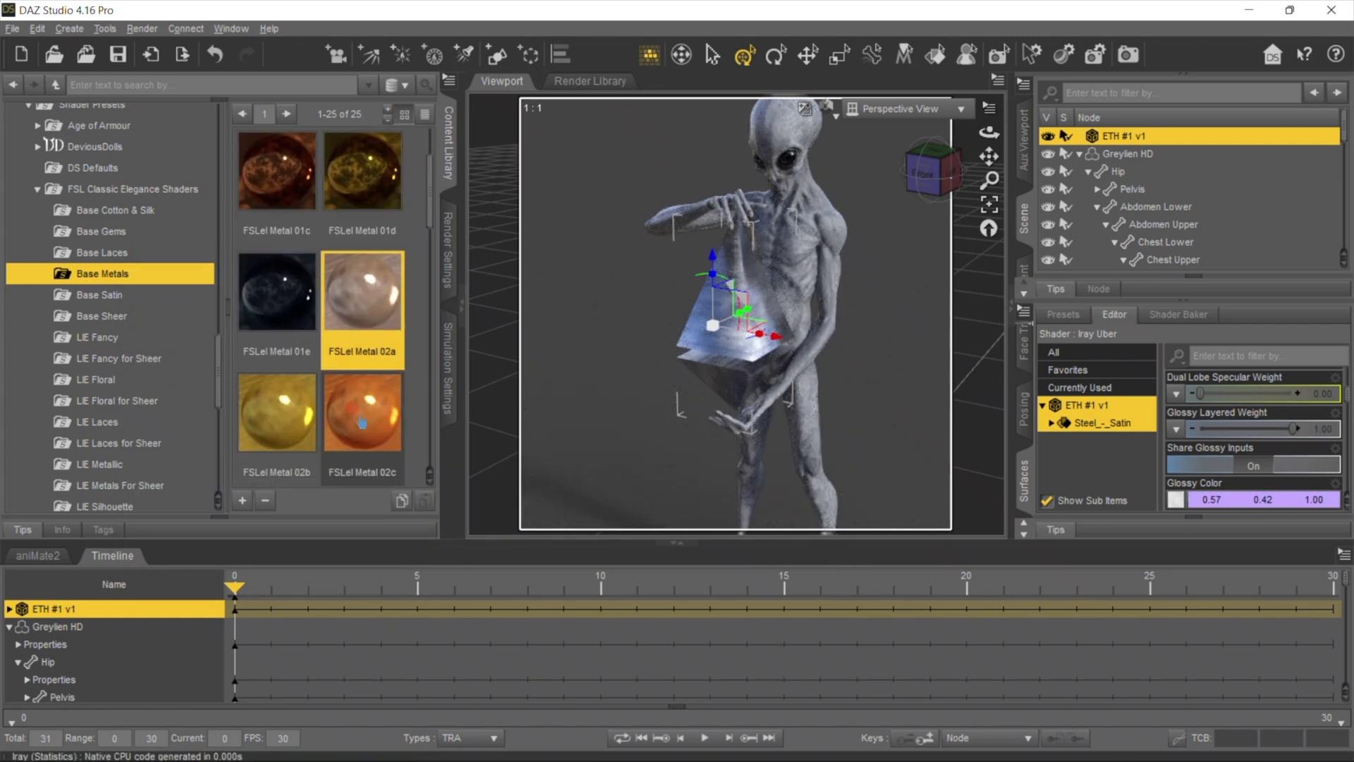
Step: Try the FSLel Metal 02c and 02d shaders on the Ethereum logo
double_click(360, 420)
left_click(592, 374)
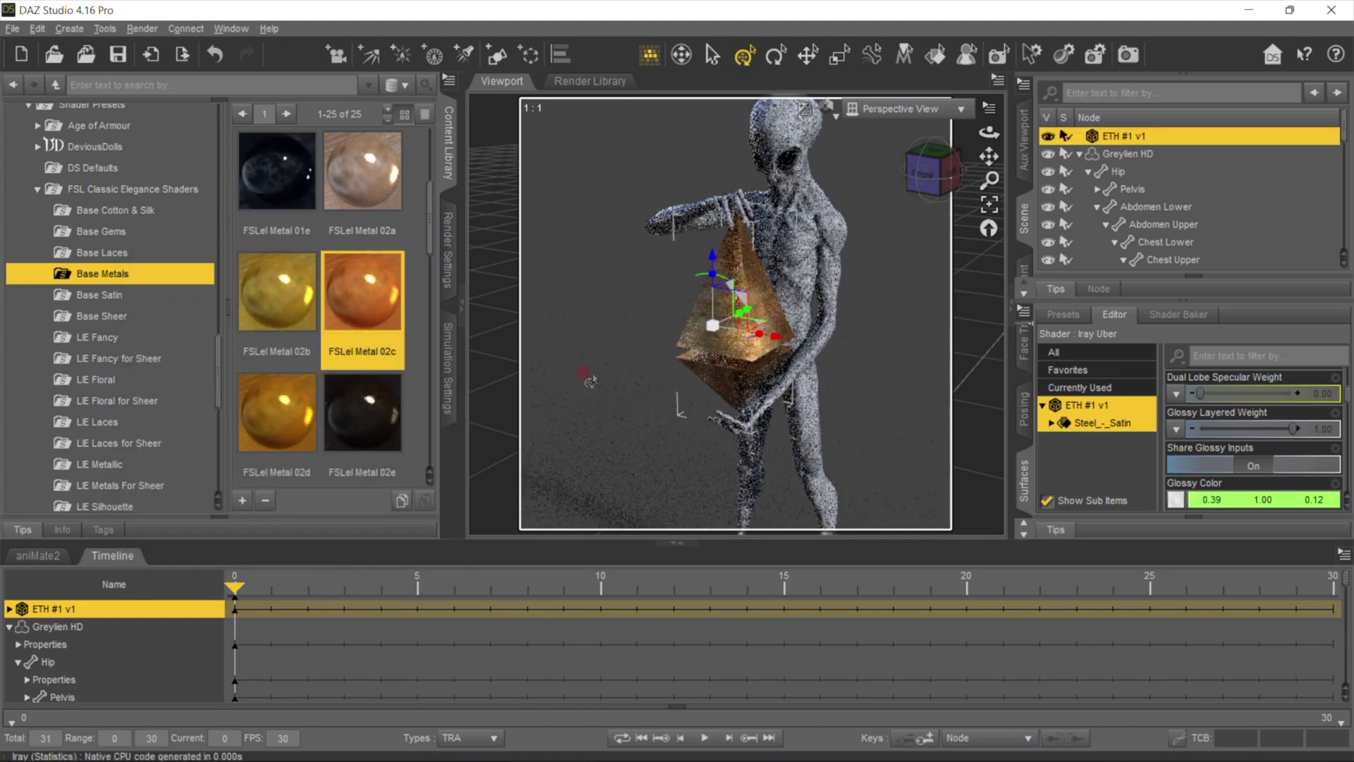
scroll(308, 369, "down", 1)
double_click(269, 290)
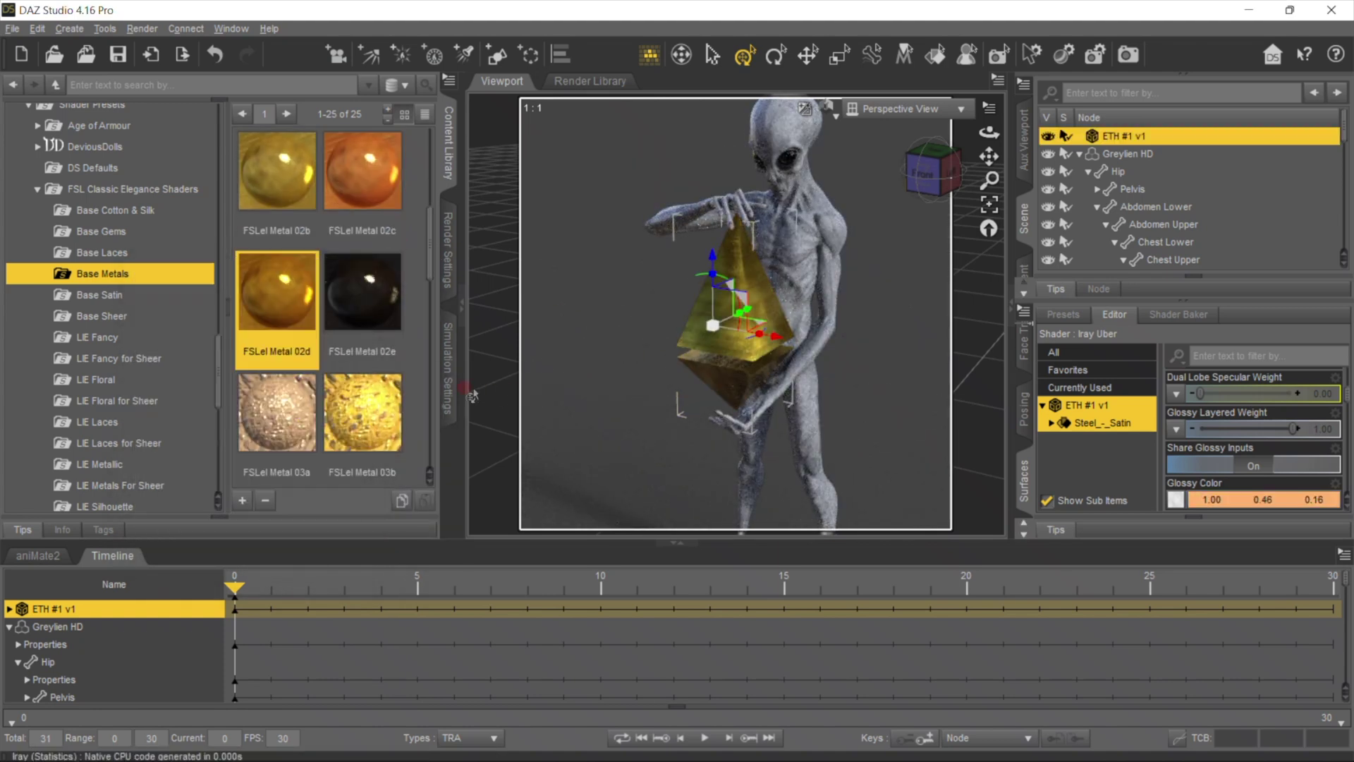
Step: Apply the FSLel Metal 01e shader to the Ethereum logo, switch the viewport out of the Iray preview and clear the selection
double_click(277, 172)
scroll(297, 282, "up", 3)
double_click(276, 412)
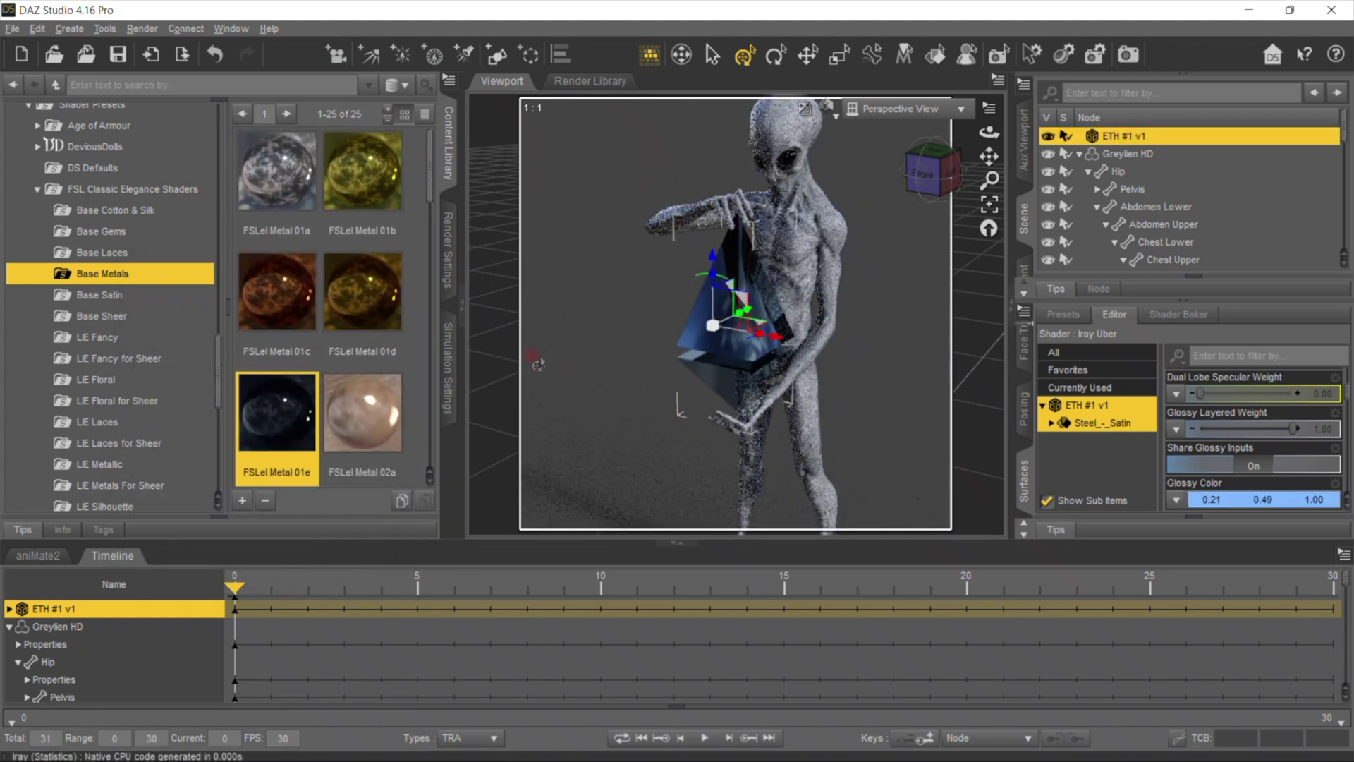
left_click(826, 107)
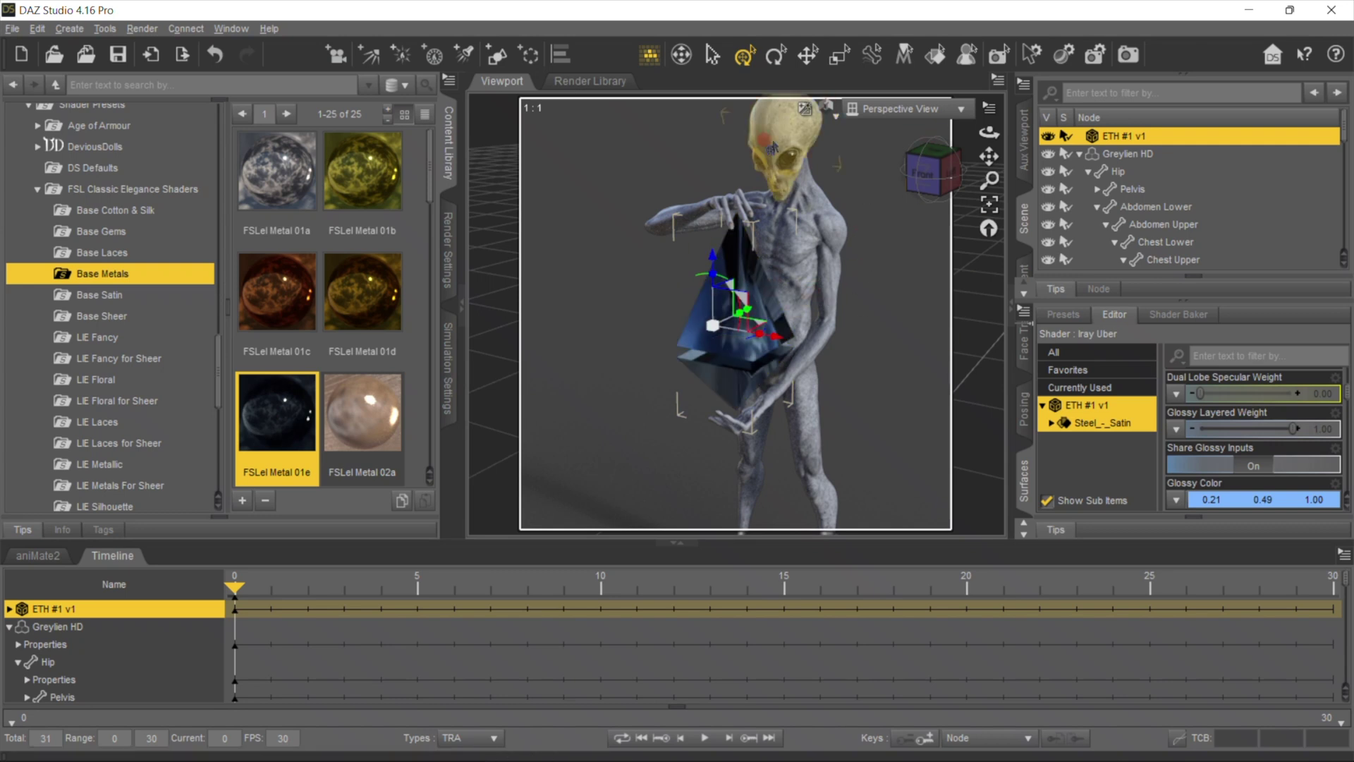
left_click(802, 350)
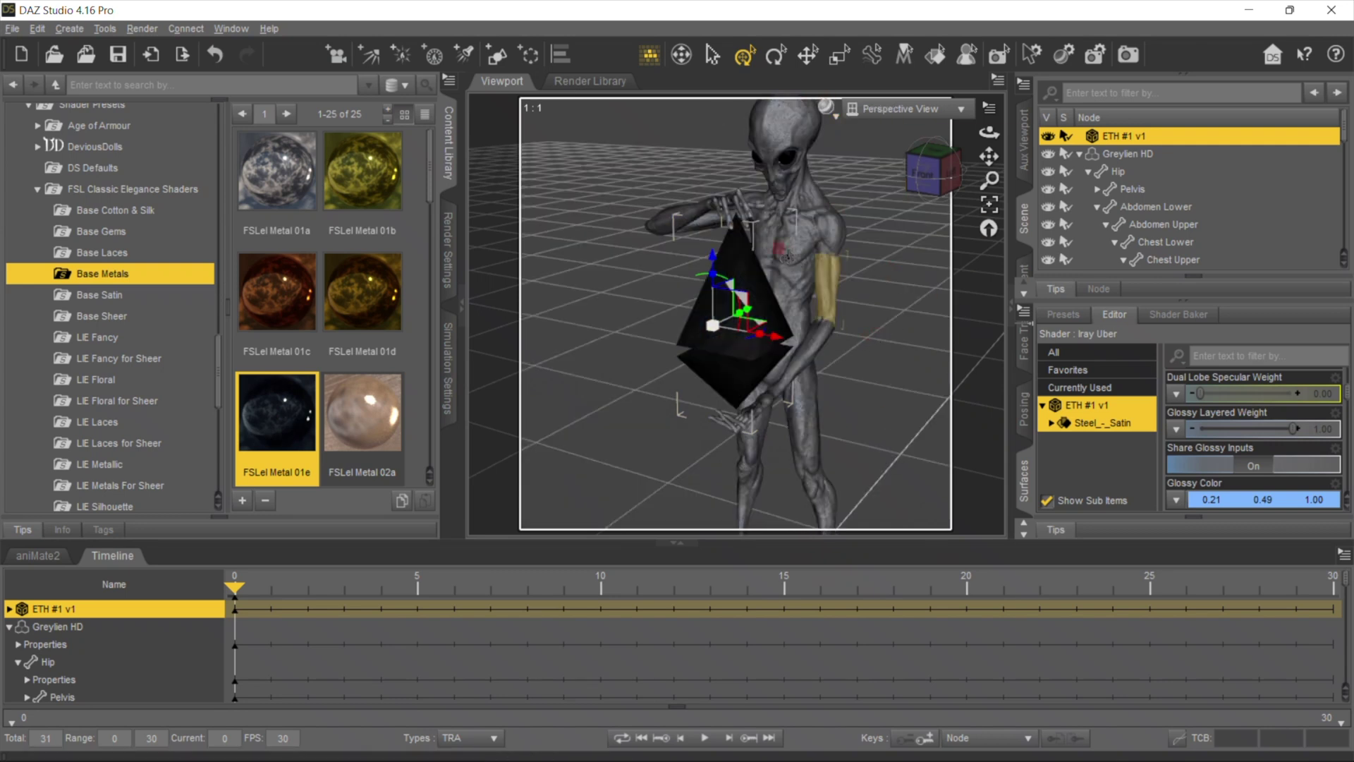
left_click(928, 318)
left_click_drag(986, 128, 839, 56)
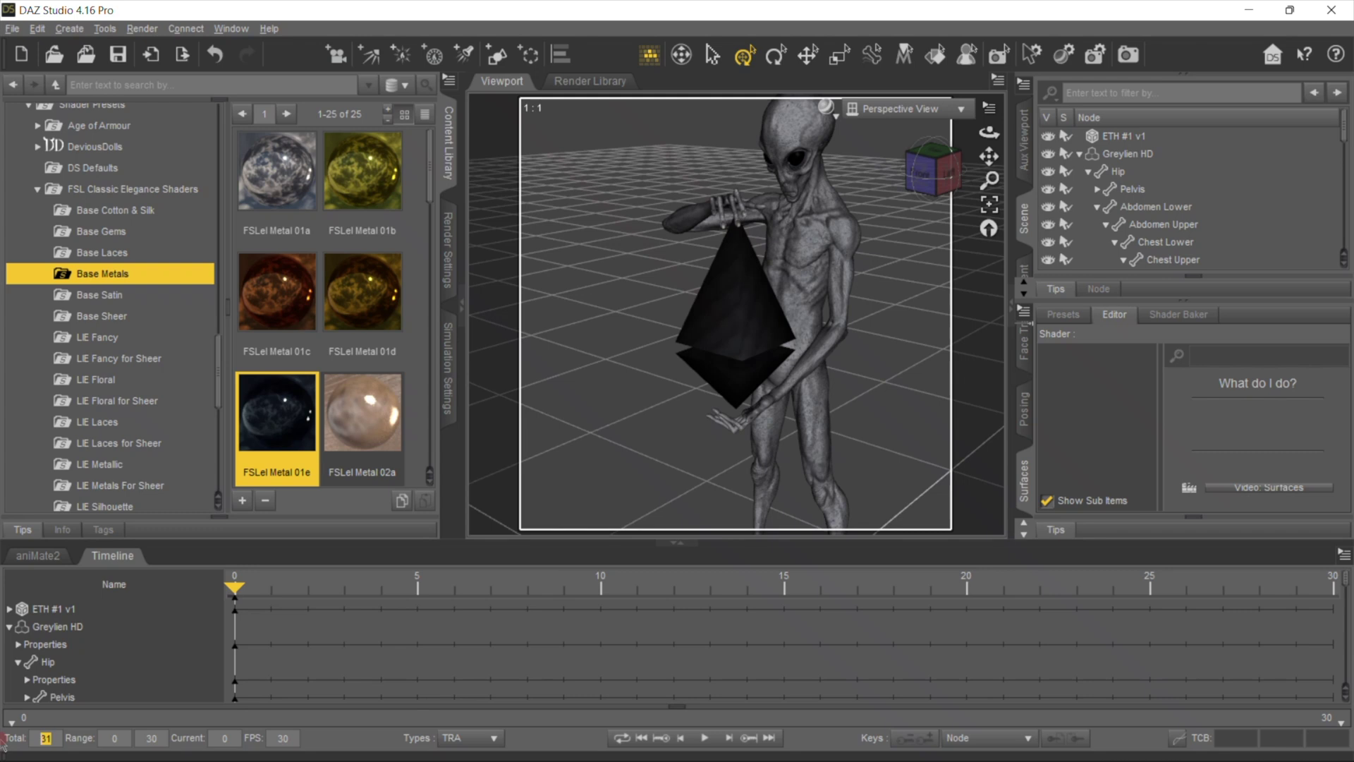
Step: Set the timeline to 150 total frames and play the animation through
type("15")
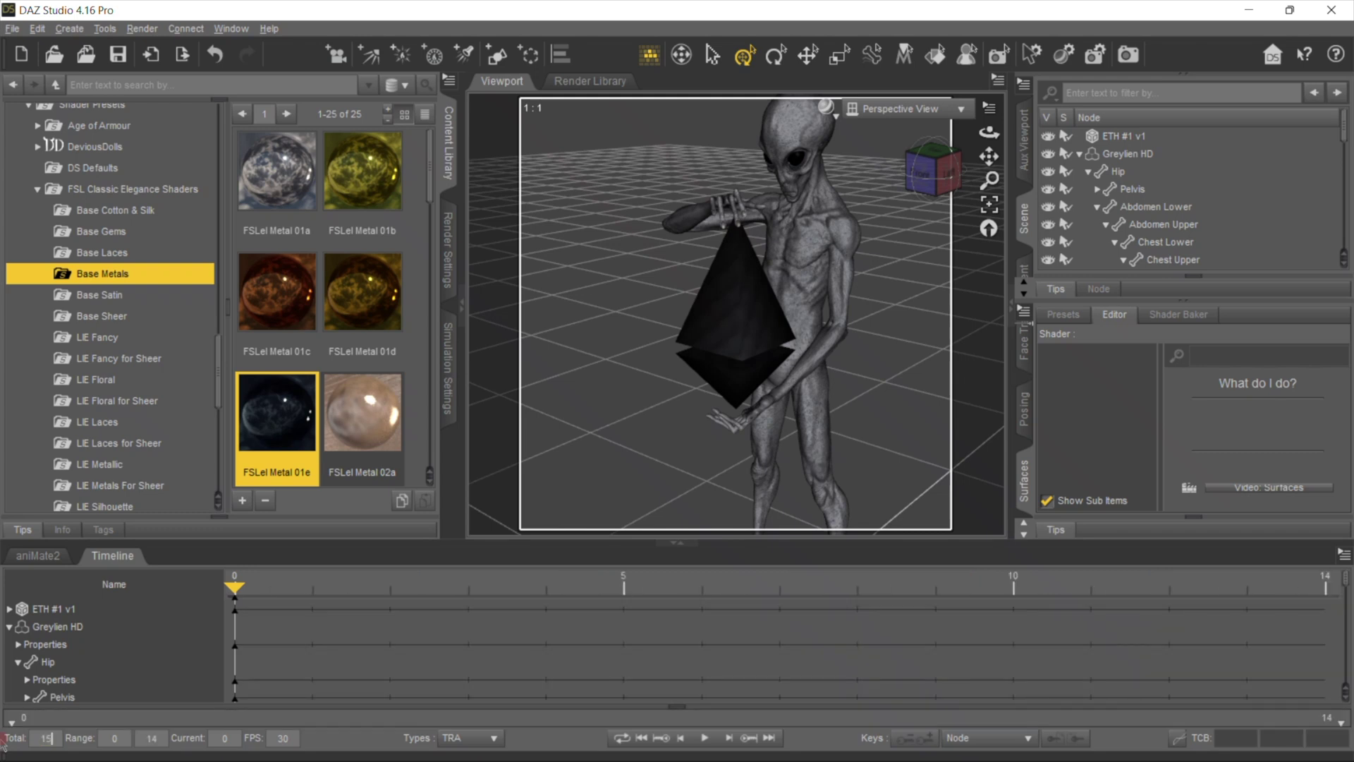
type("0")
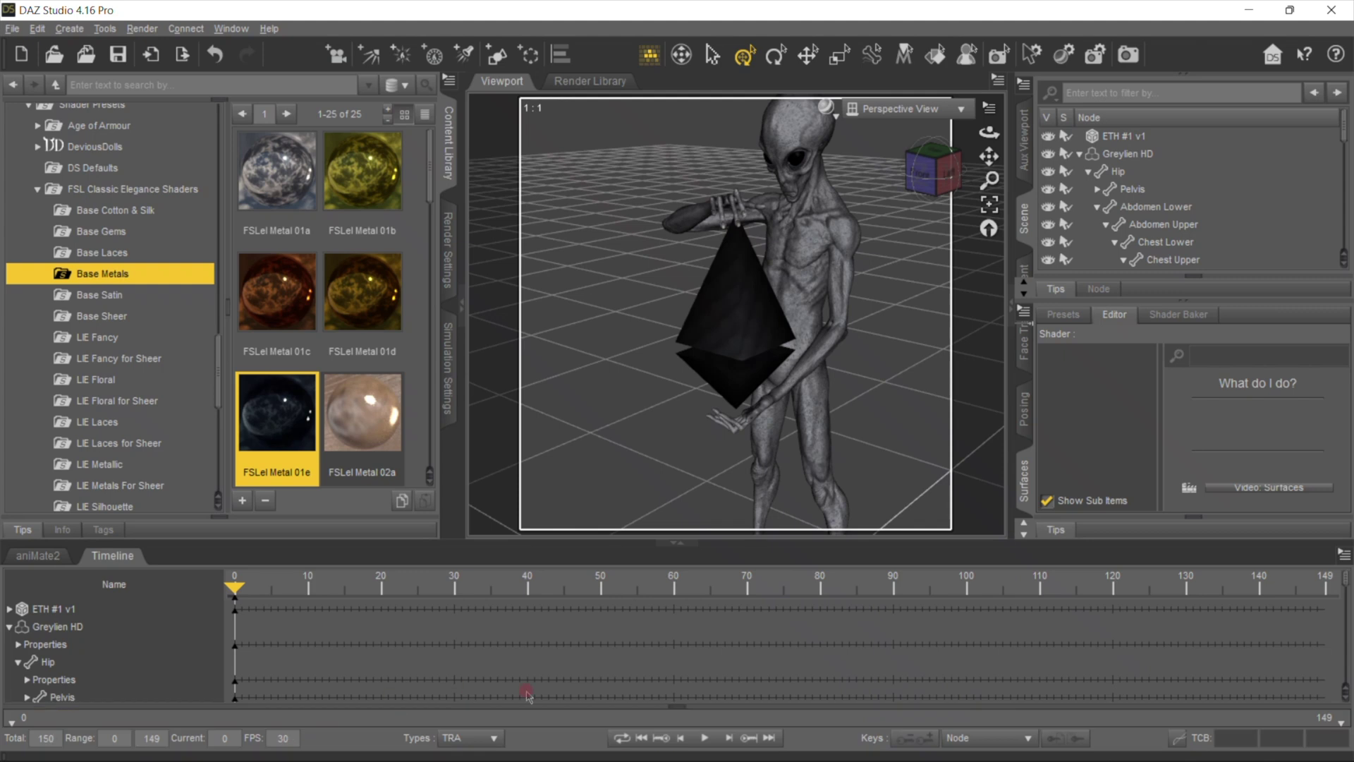
left_click(705, 737)
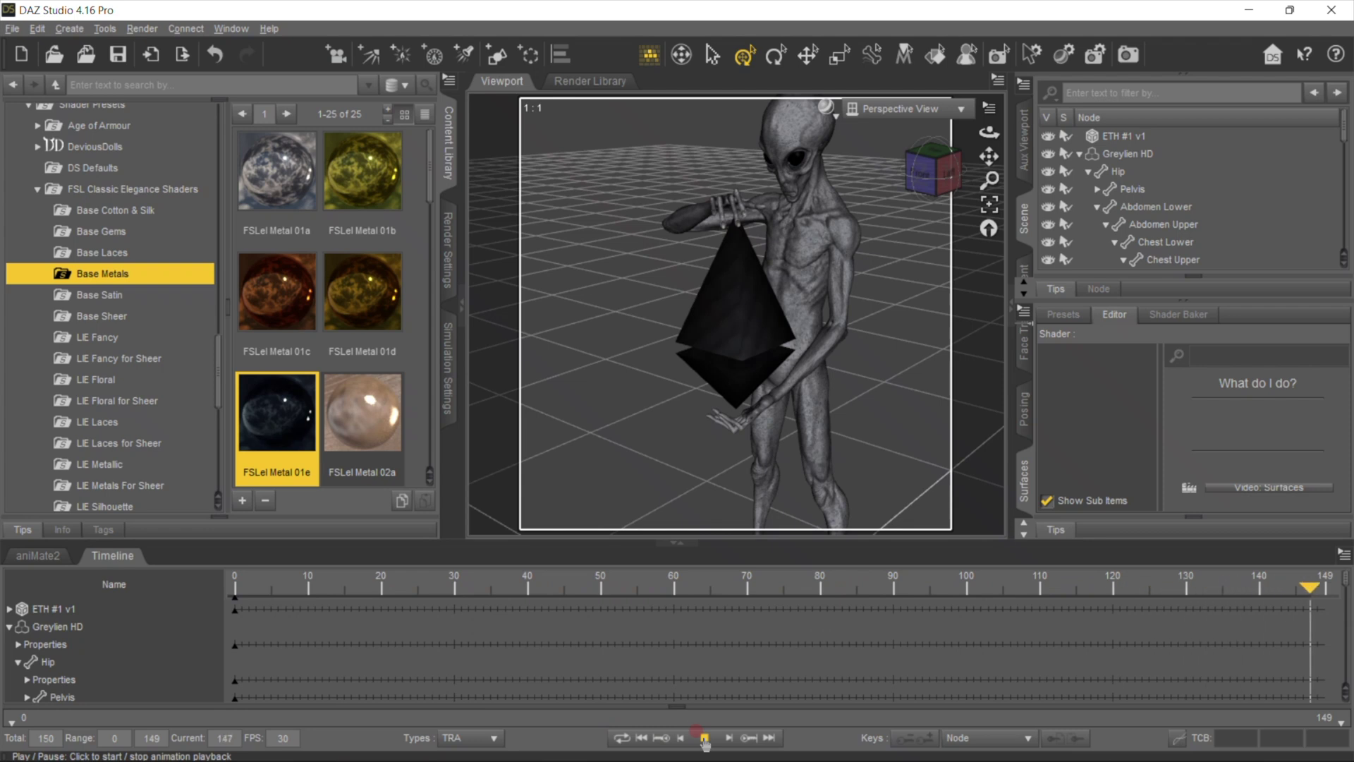
left_click(704, 738)
Step: Try rotating the Ethereum logo about 8 degrees on Z at frame 149, and undo the rotation
left_click(768, 738)
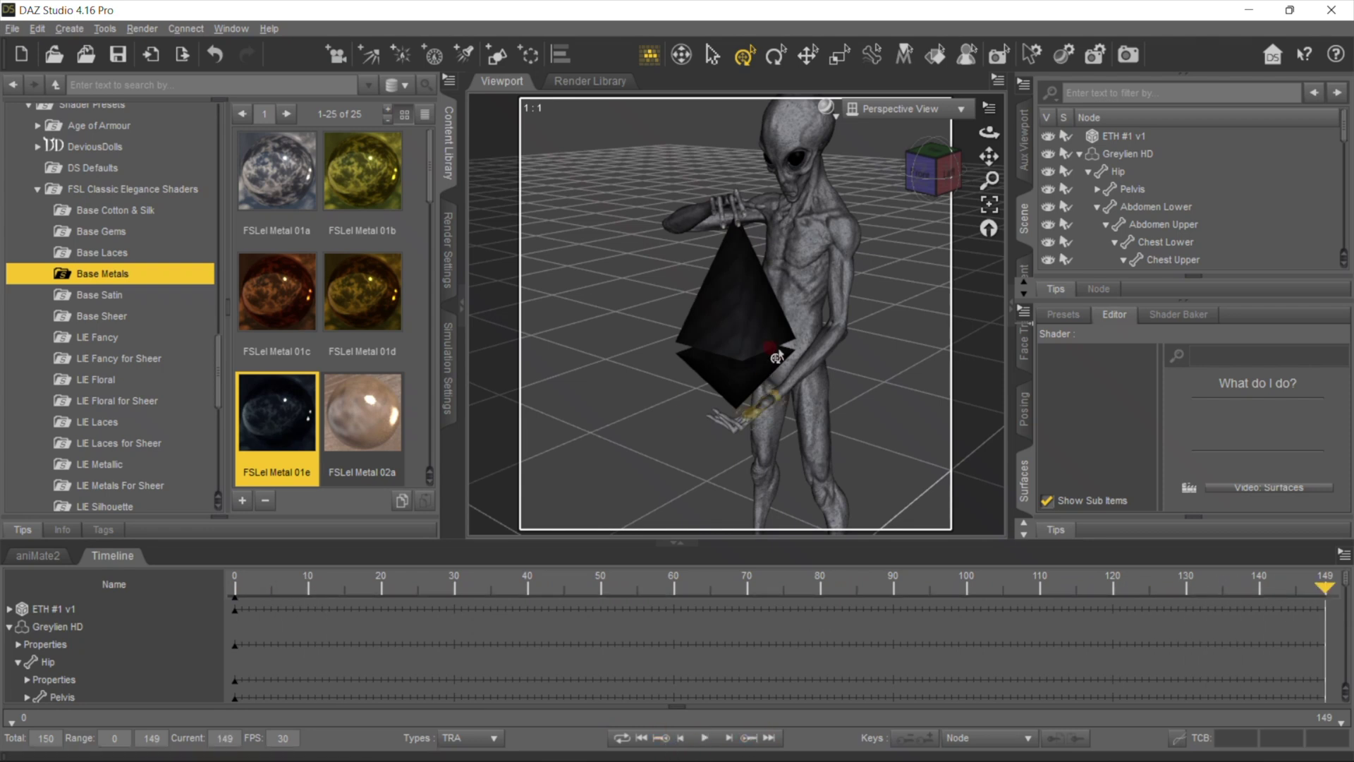
left_click(767, 347)
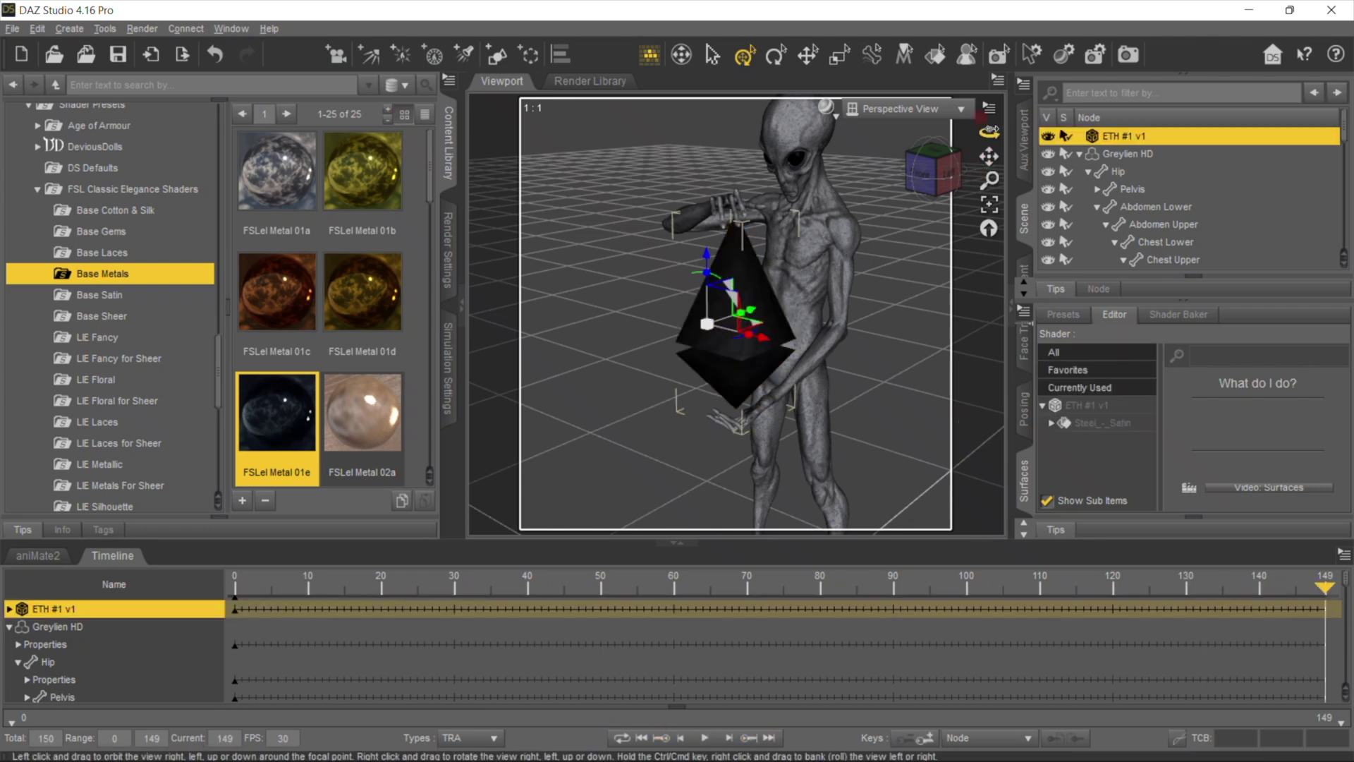
left_click_drag(989, 131, 991, 177)
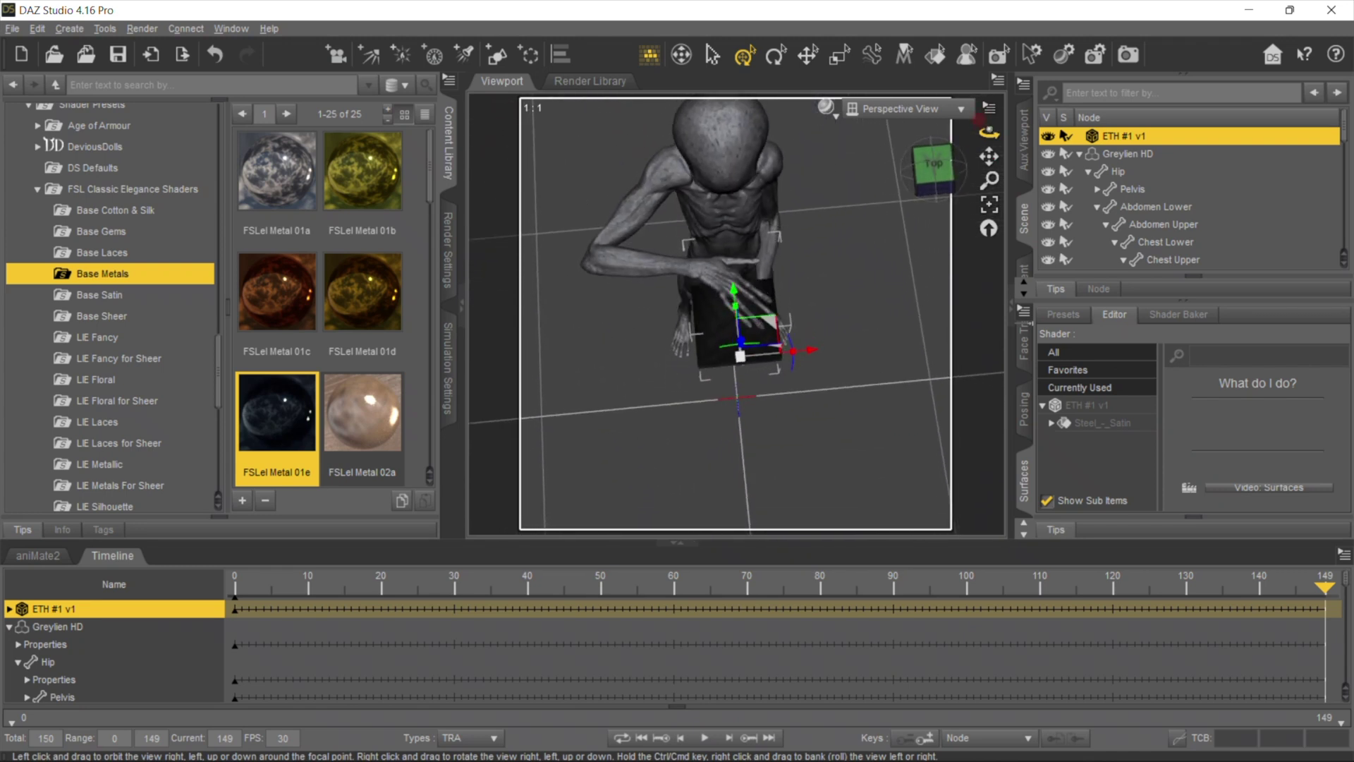
left_click(1025, 388)
left_click_drag(1252, 352, 1240, 353)
key("ctrl+z")
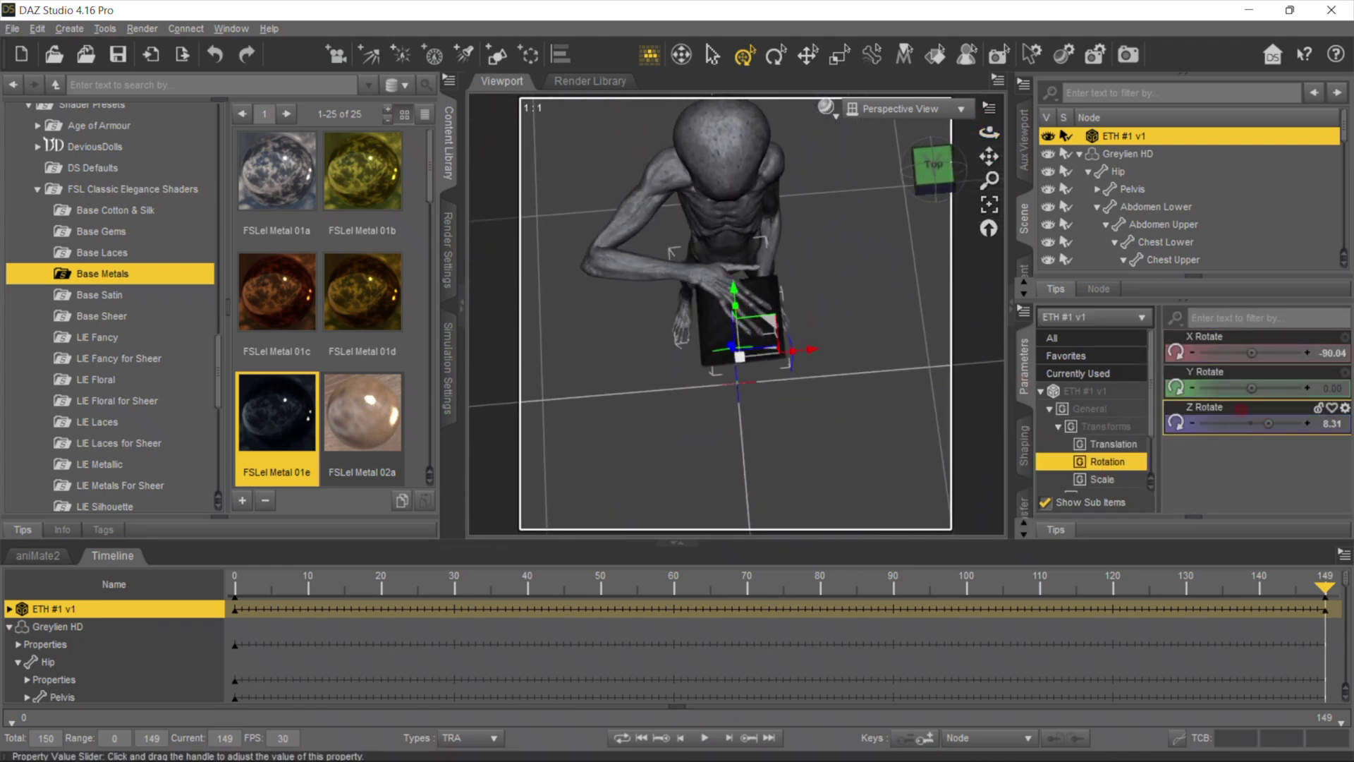
Step: At frame 70, scale the ETH #1 v1 logo uniformly down to about 80%
left_click_drag(989, 132, 990, 79)
left_click_drag(1325, 588, 735, 591)
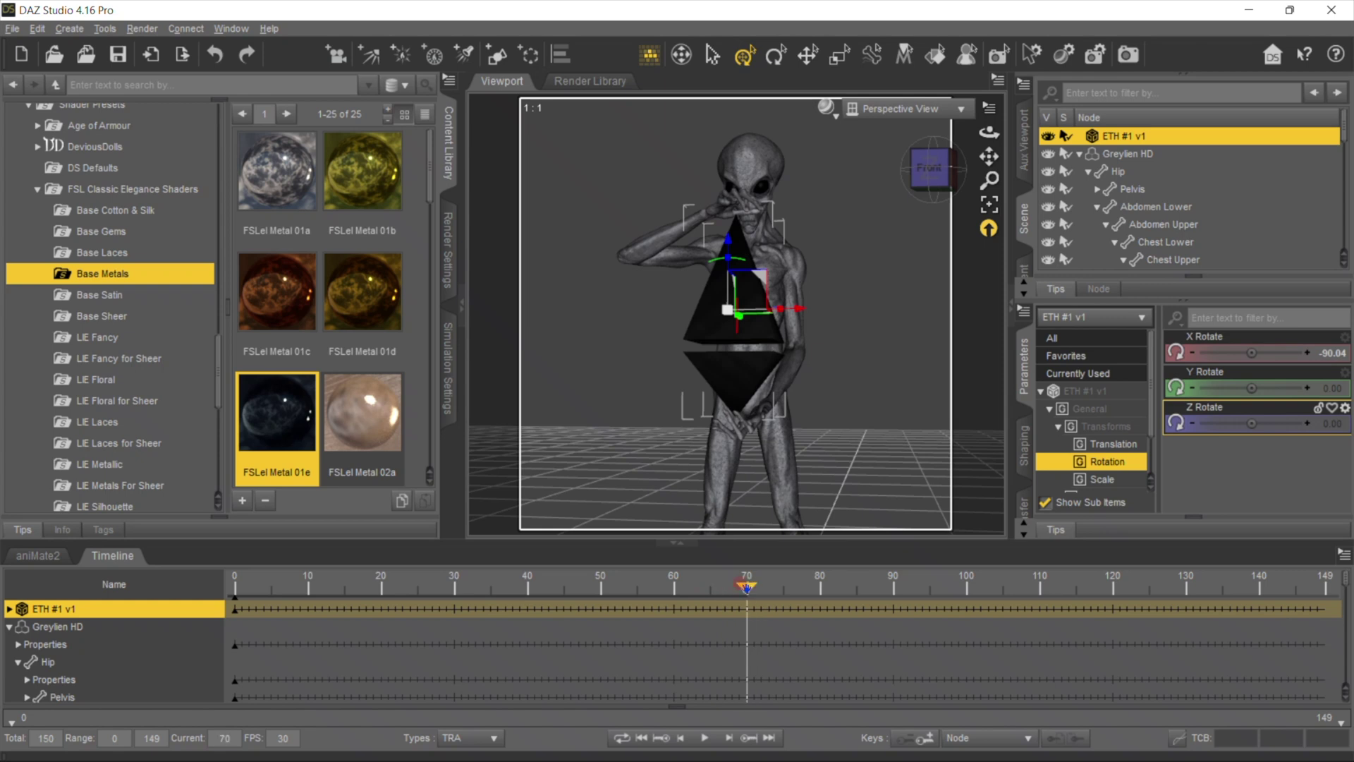
left_click(1104, 479)
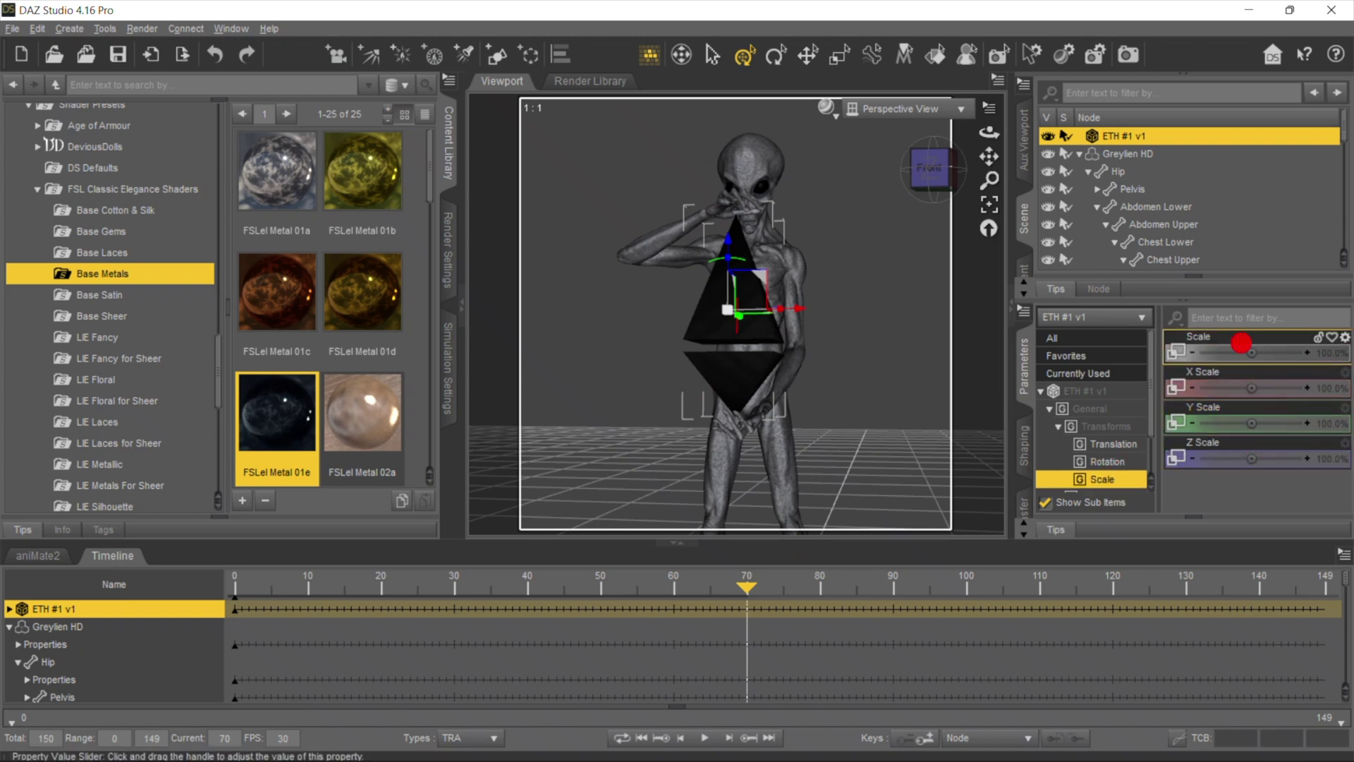
left_click_drag(1239, 344, 1240, 344)
Step: At frame 149, set the ETH #1 v1 logo's scale to 100% and play back the animation
left_click_drag(735, 591, 1325, 589)
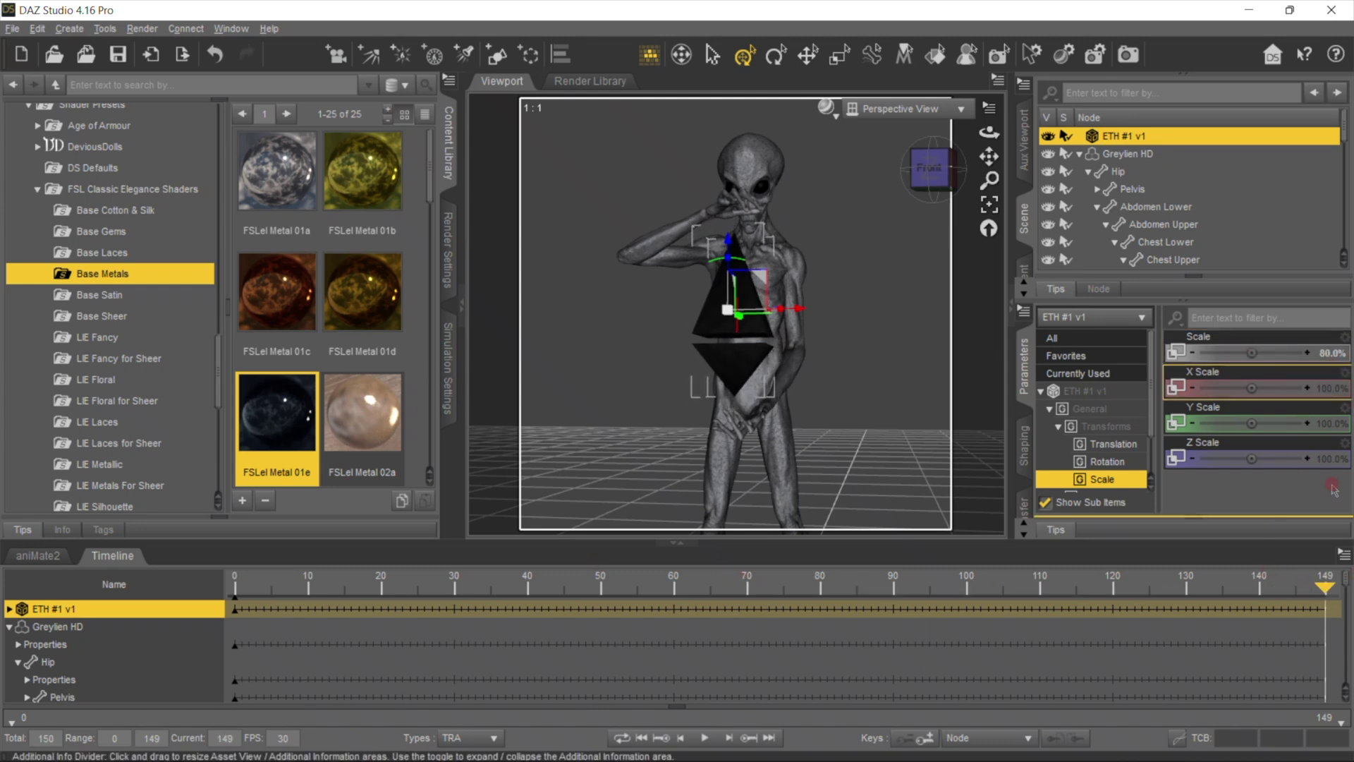
left_click(1319, 344)
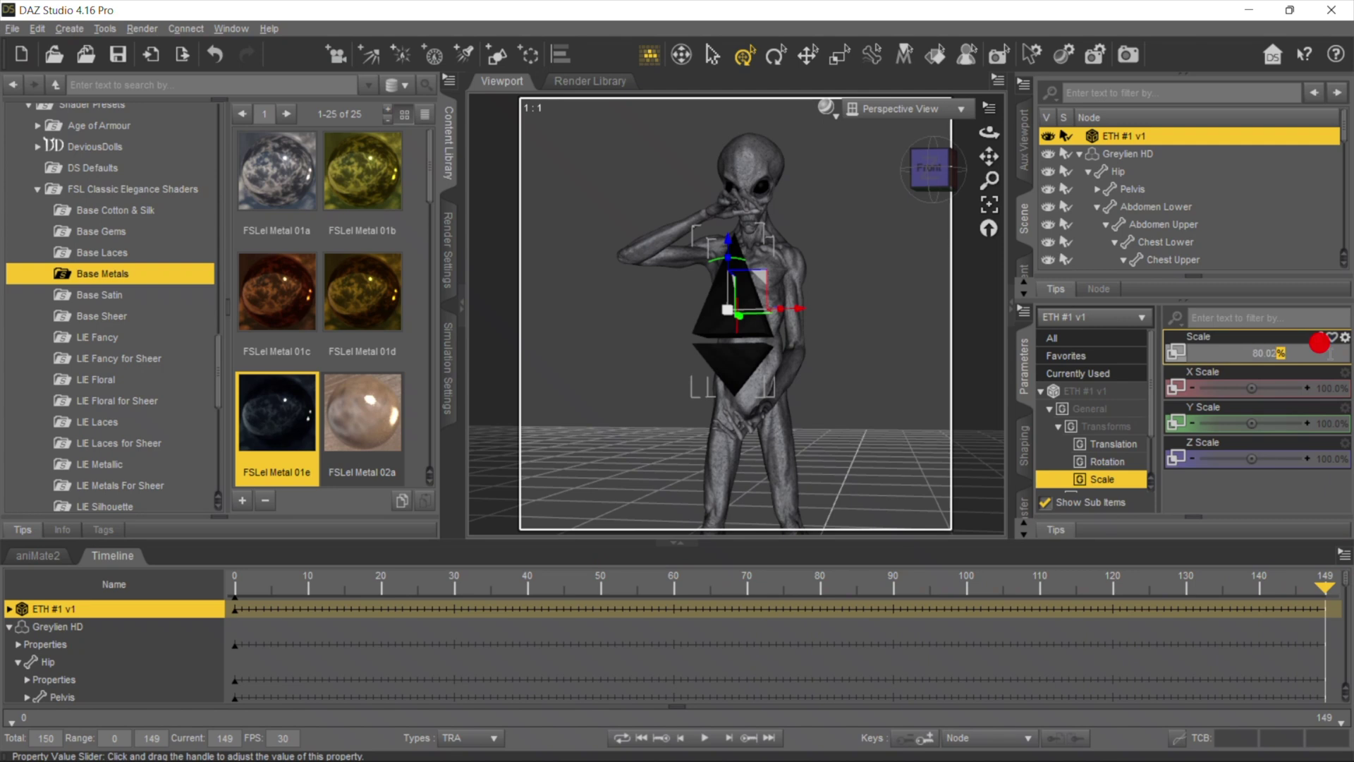
type("100")
key("Return")
left_click(696, 736)
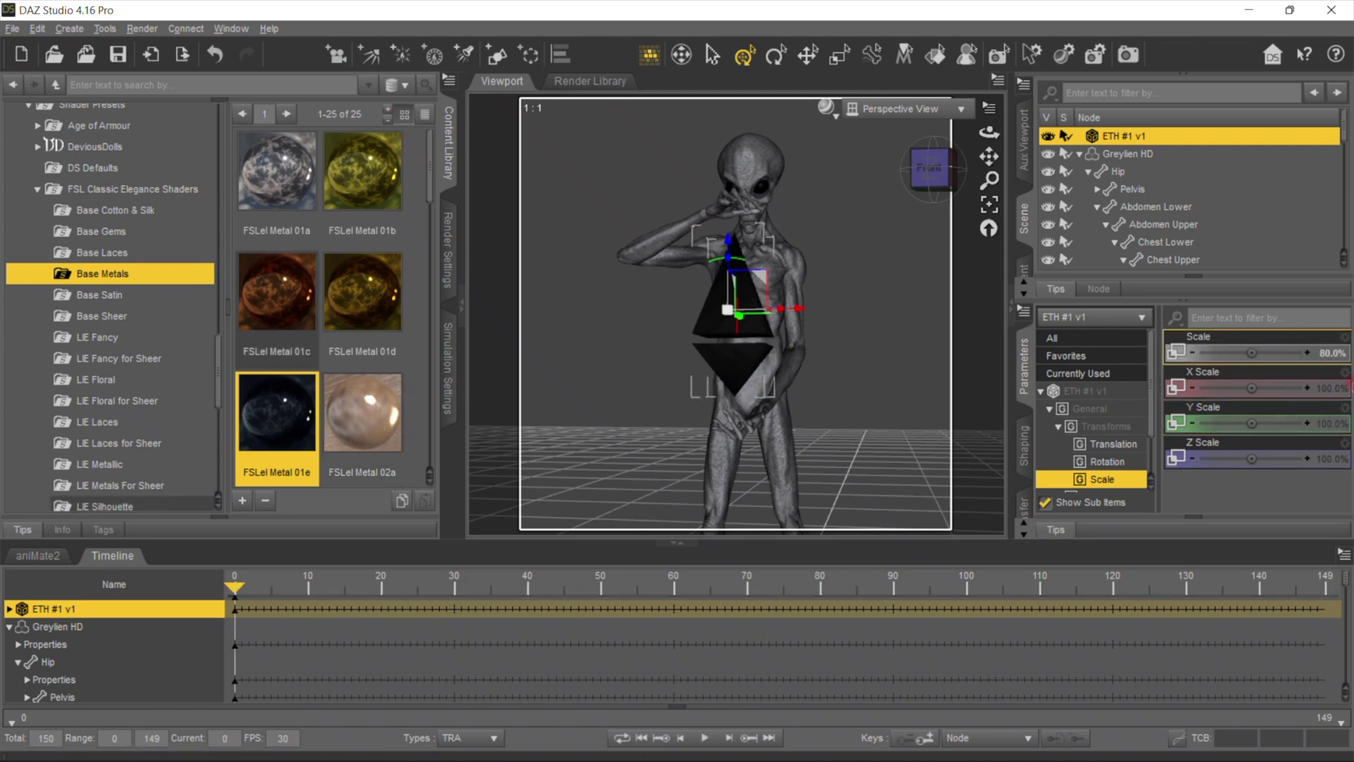
Step: At frame 0, set the ETH #1 v1 logo's scale to 100% and play the animation through
left_click(1329, 358)
left_click(1317, 345)
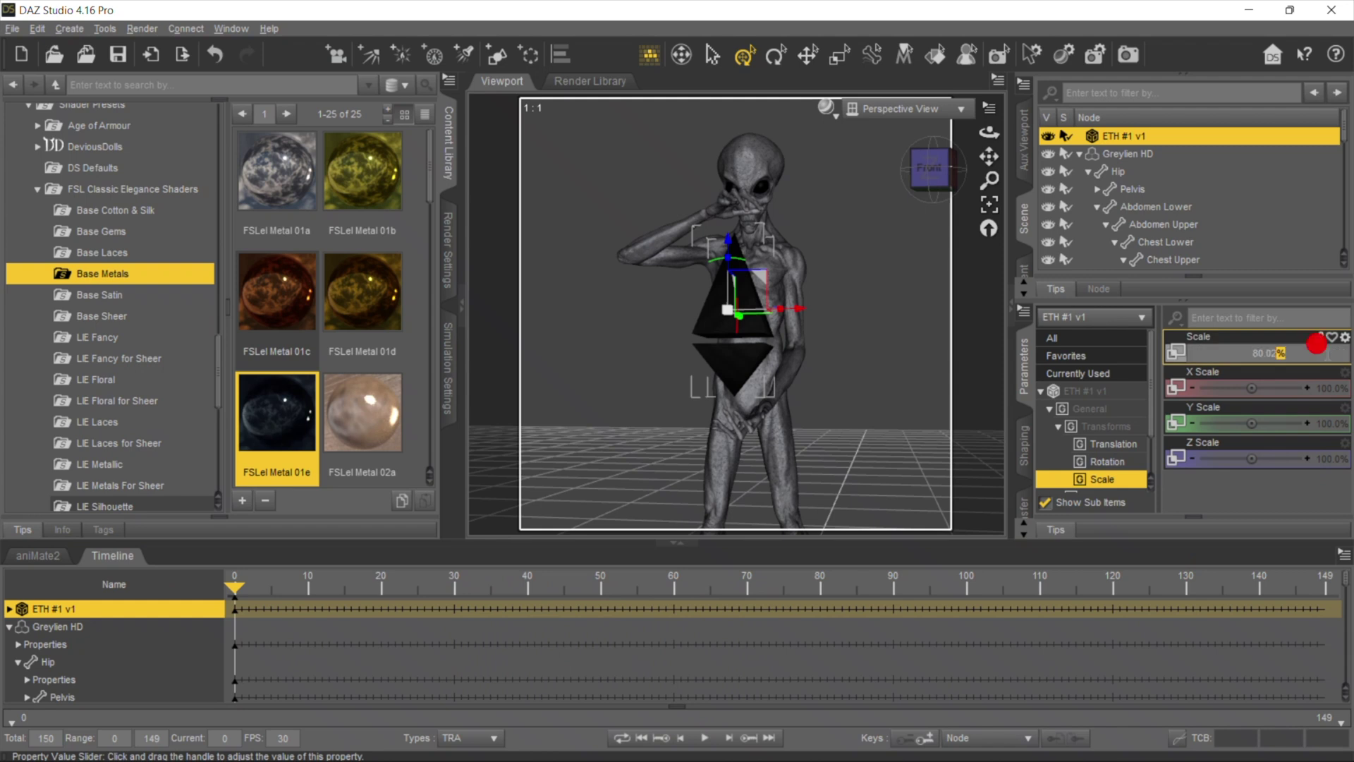
key("Return")
left_click(917, 738)
left_click(747, 588)
left_click_drag(910, 589, 1351, 670)
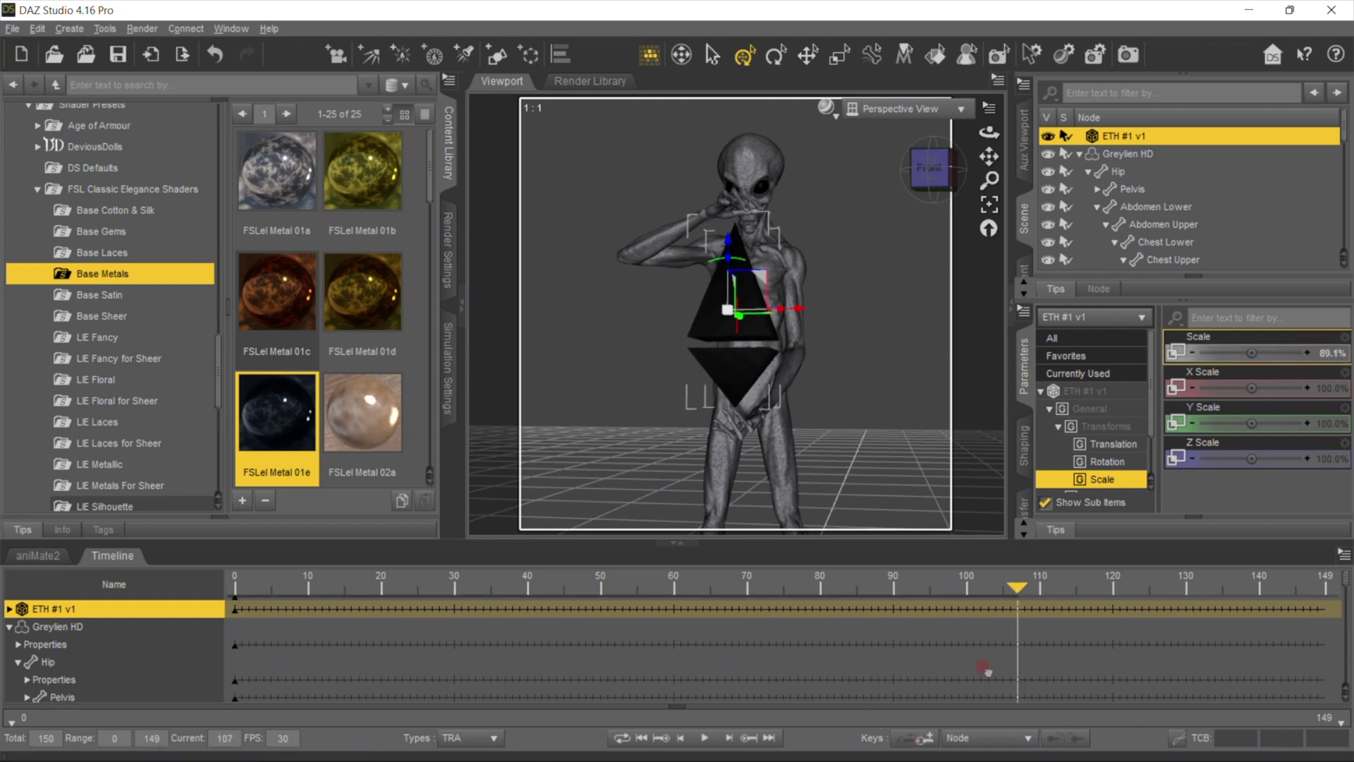
left_click(704, 738)
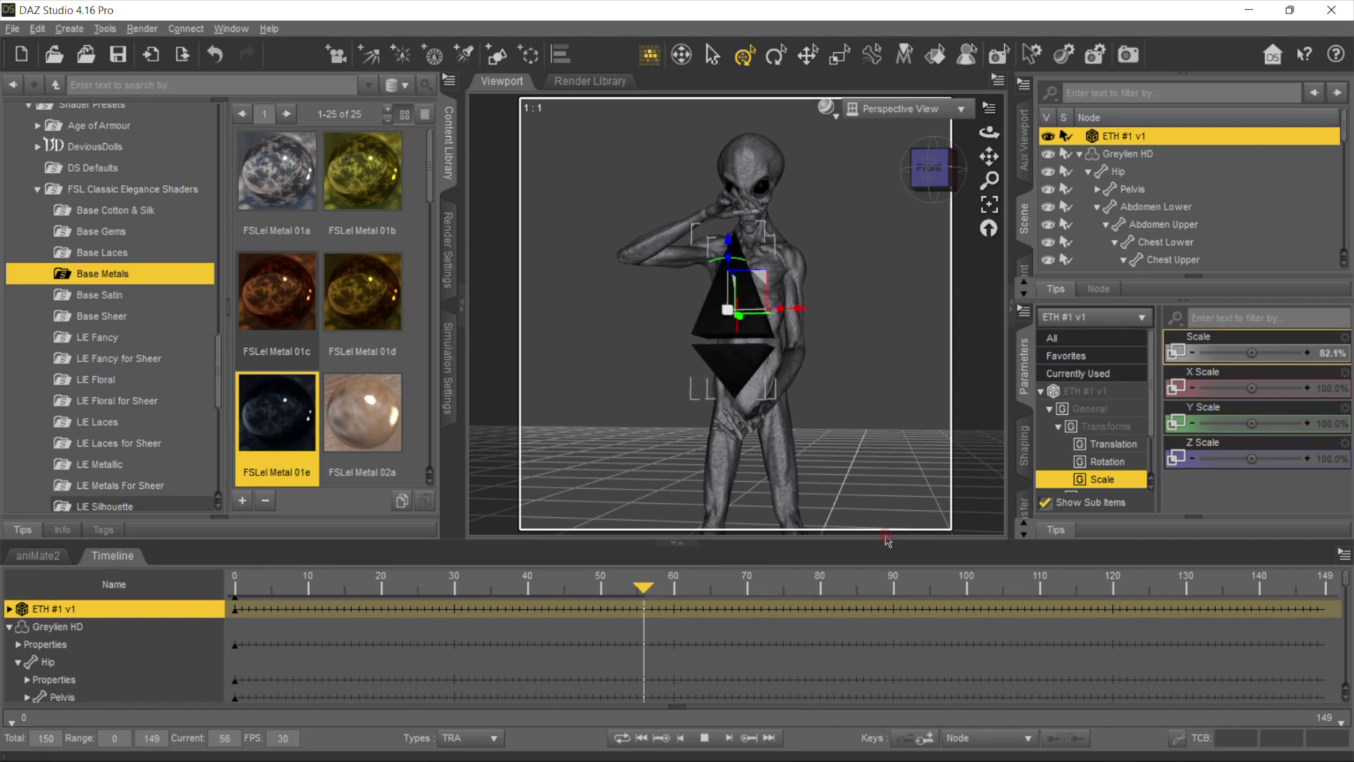
left_click(704, 738)
left_click(641, 738)
Step: At frame 70, rotate the Ethereum logo about half a turn around its vertical axis
left_click_drag(339, 601, 747, 588)
left_click_drag(989, 132, 781, 372)
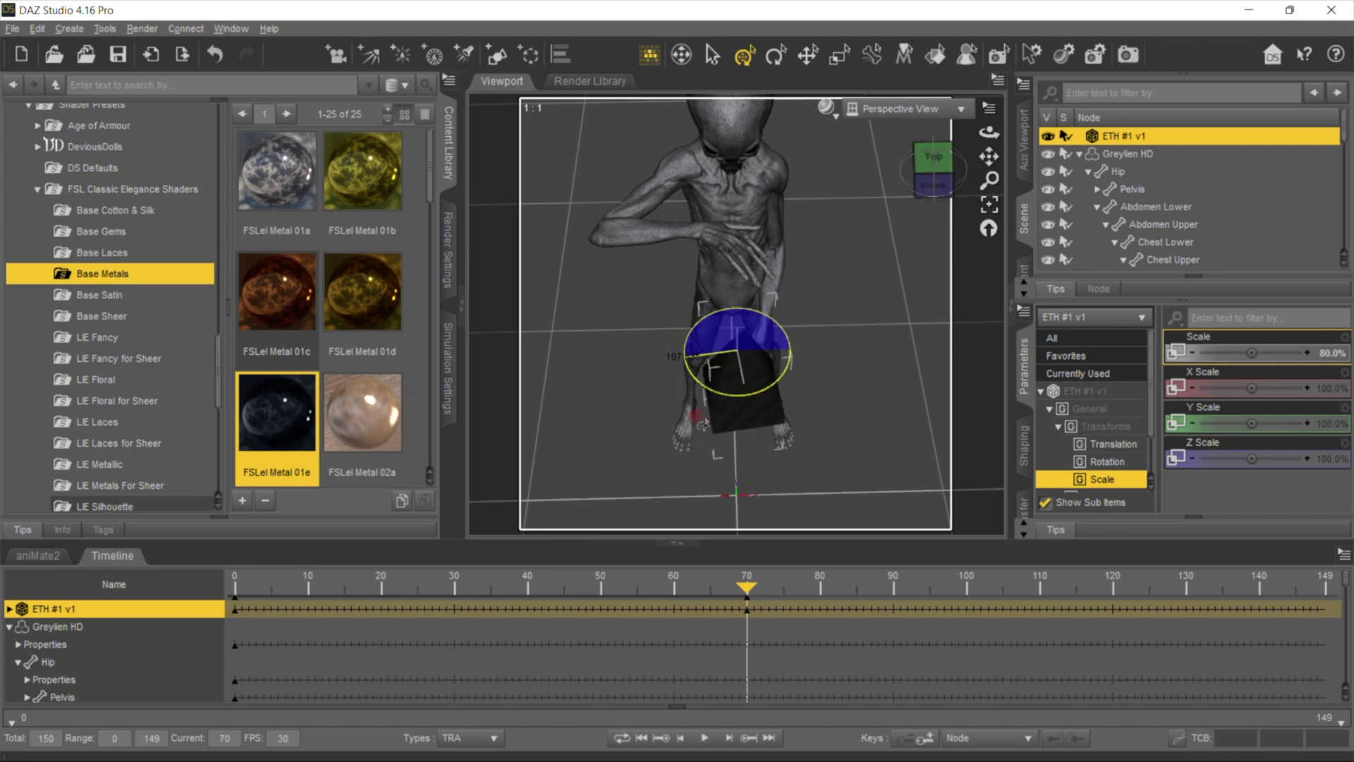
left_click_drag(707, 422, 660, 317)
Step: Paste the copied key onto the ETH #1 v1 track at frame 149 and scrub back through the animation
left_click(1324, 587)
left_click(9, 626)
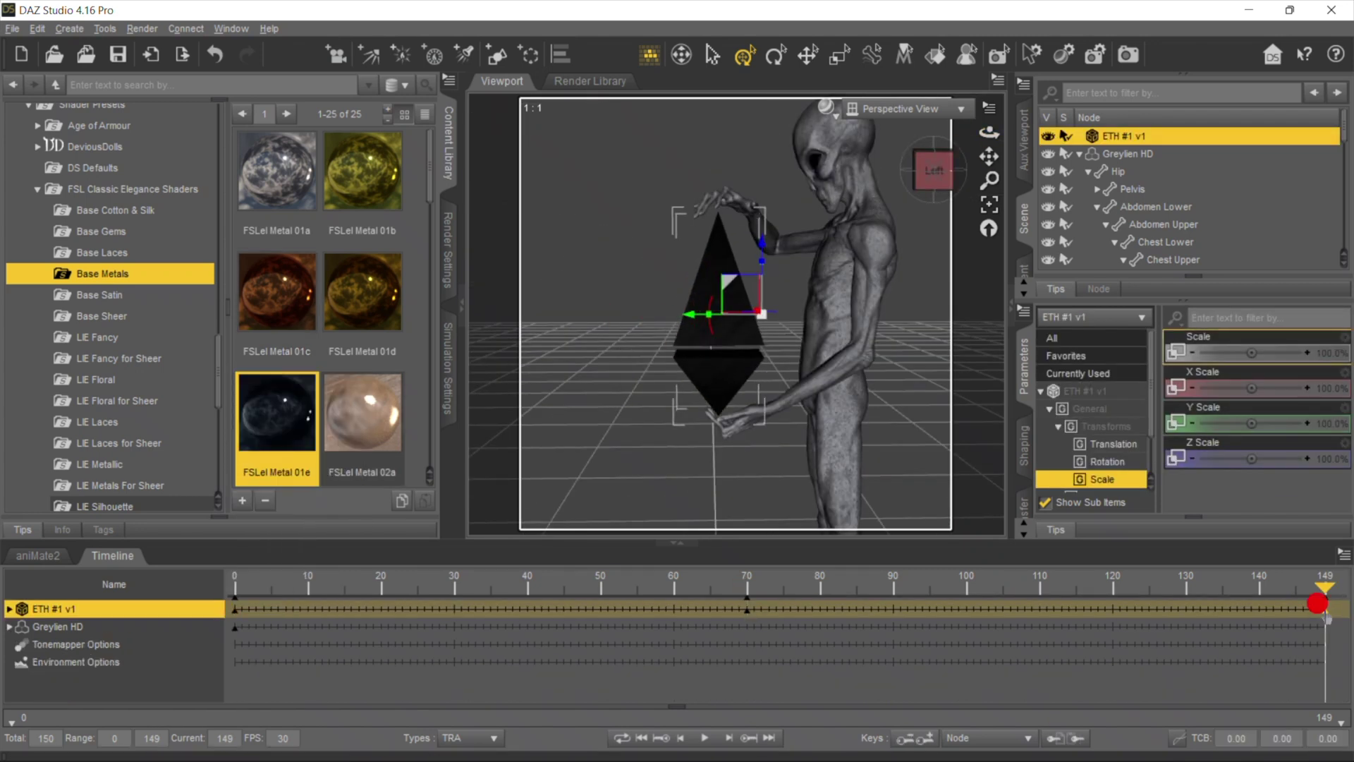
right_click(1324, 611)
mouse_move(1321, 471)
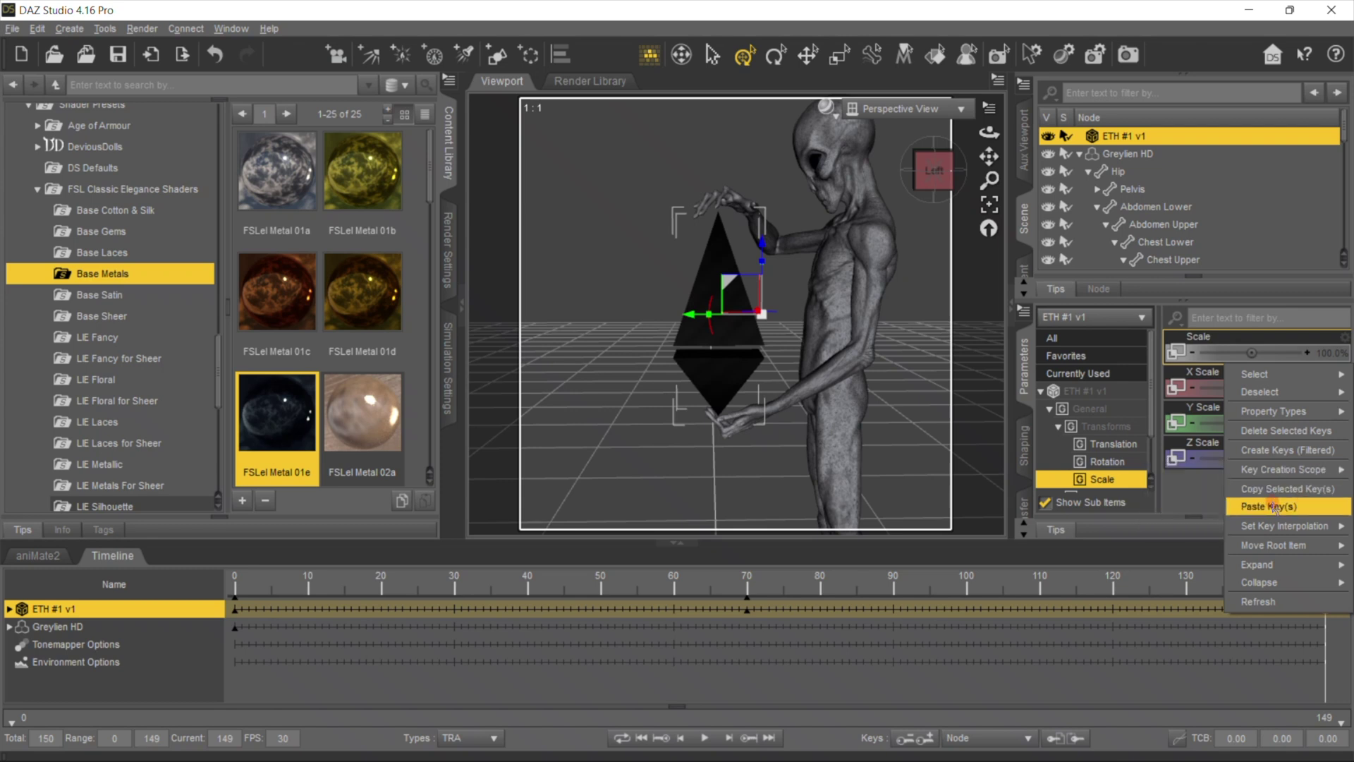
left_click(1313, 507)
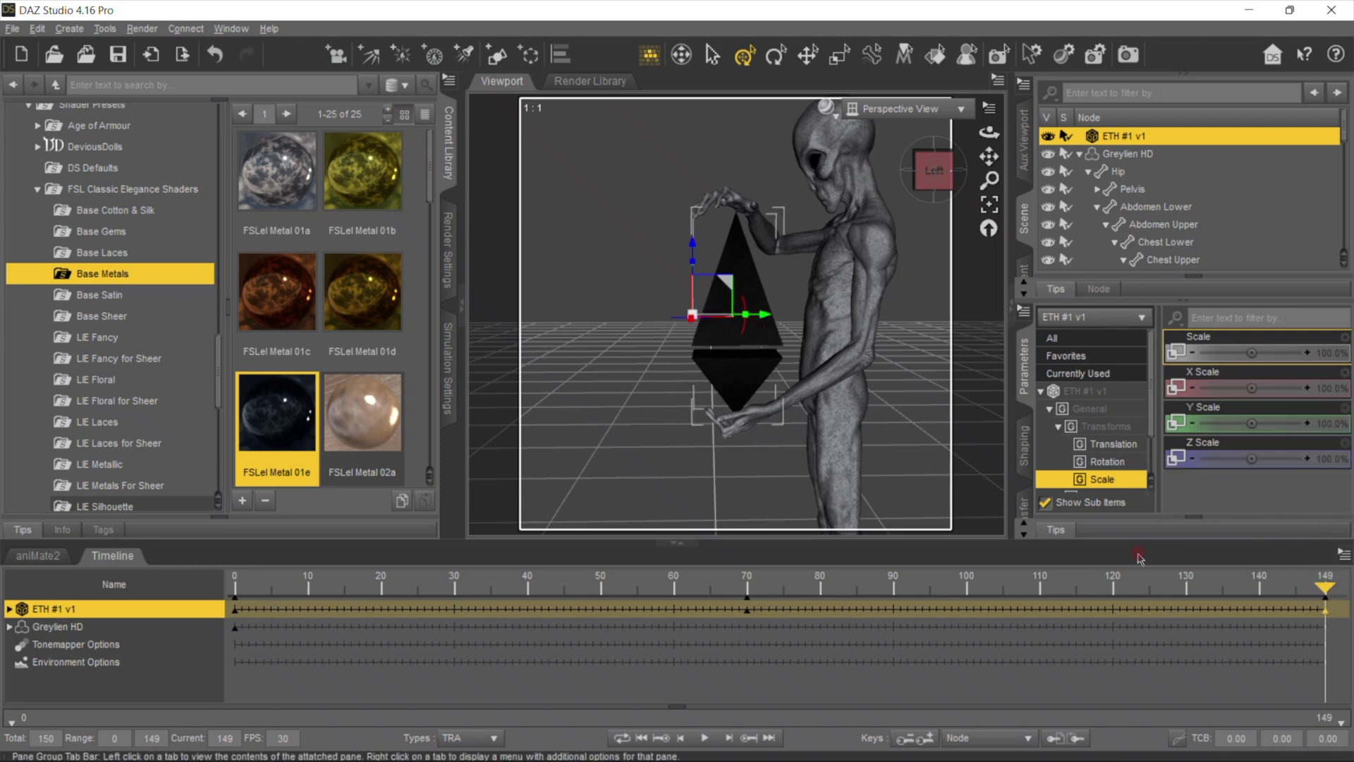
left_click_drag(1333, 585, 404, 588)
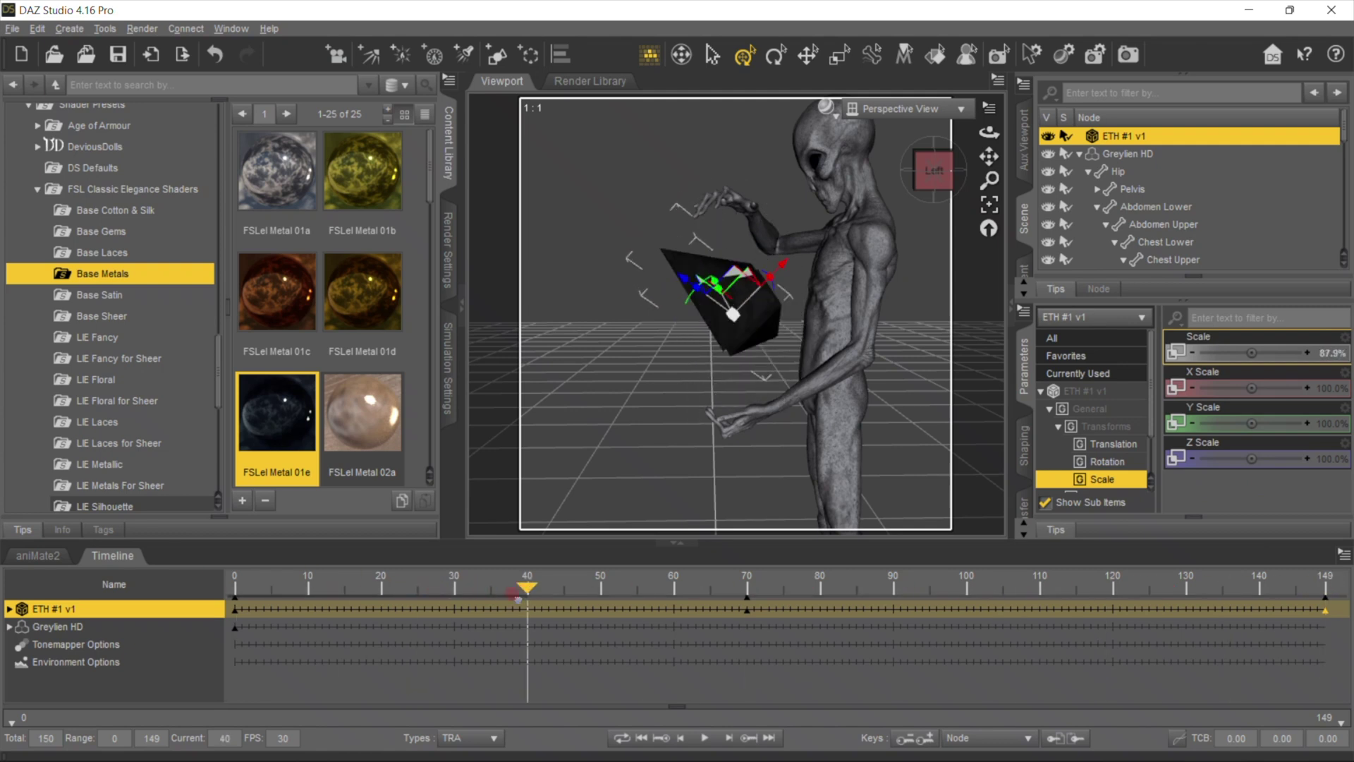
Step: Straighten the tilted Ethereum logo mid-spin with a rotation key at frame 35, and play back the animation
left_click(1106, 462)
mouse_move(754, 587)
left_mouse_down()
mouse_move(378, 588)
mouse_move(747, 587)
left_mouse_up()
mouse_move(1252, 423)
left_mouse_down()
mouse_move(1270, 423)
mouse_move(1252, 422)
left_mouse_up()
left_click_drag(694, 314, 763, 314)
left_click(704, 738)
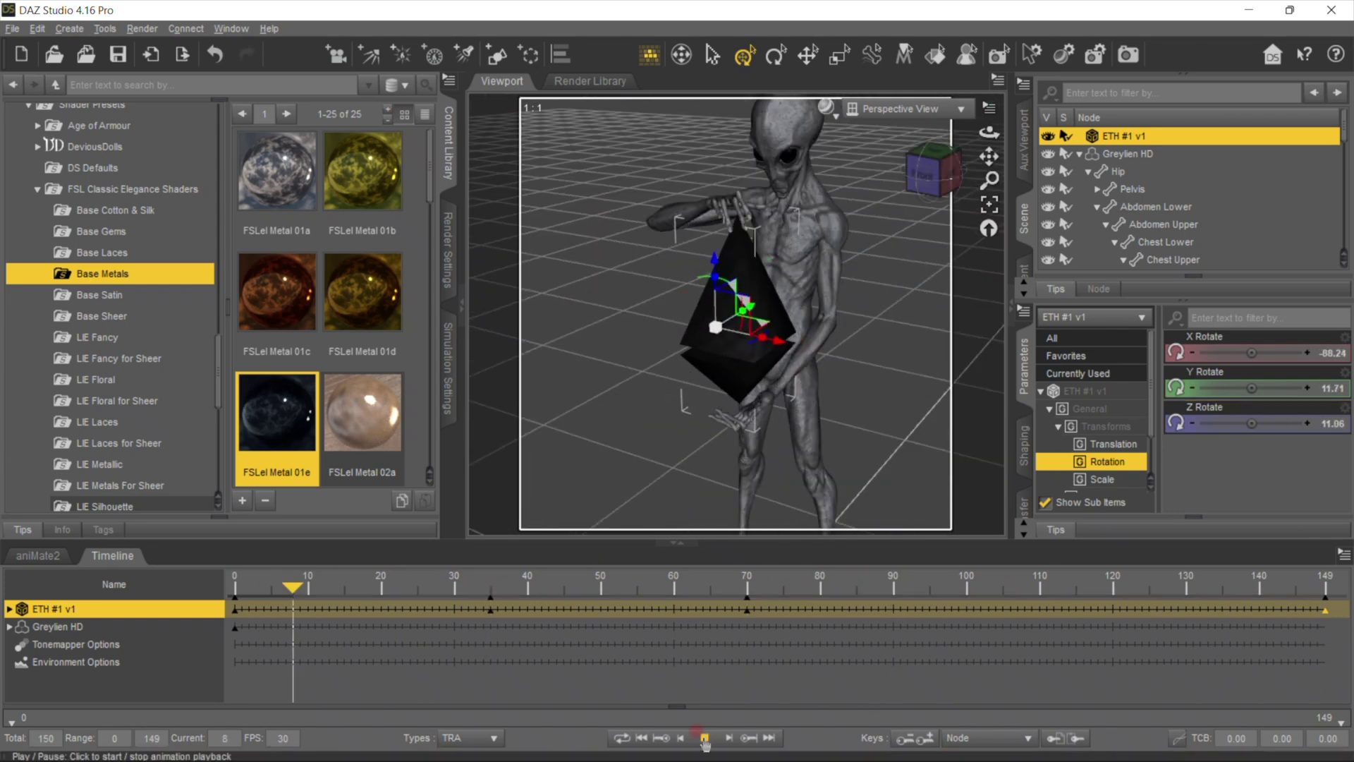
left_click(703, 738)
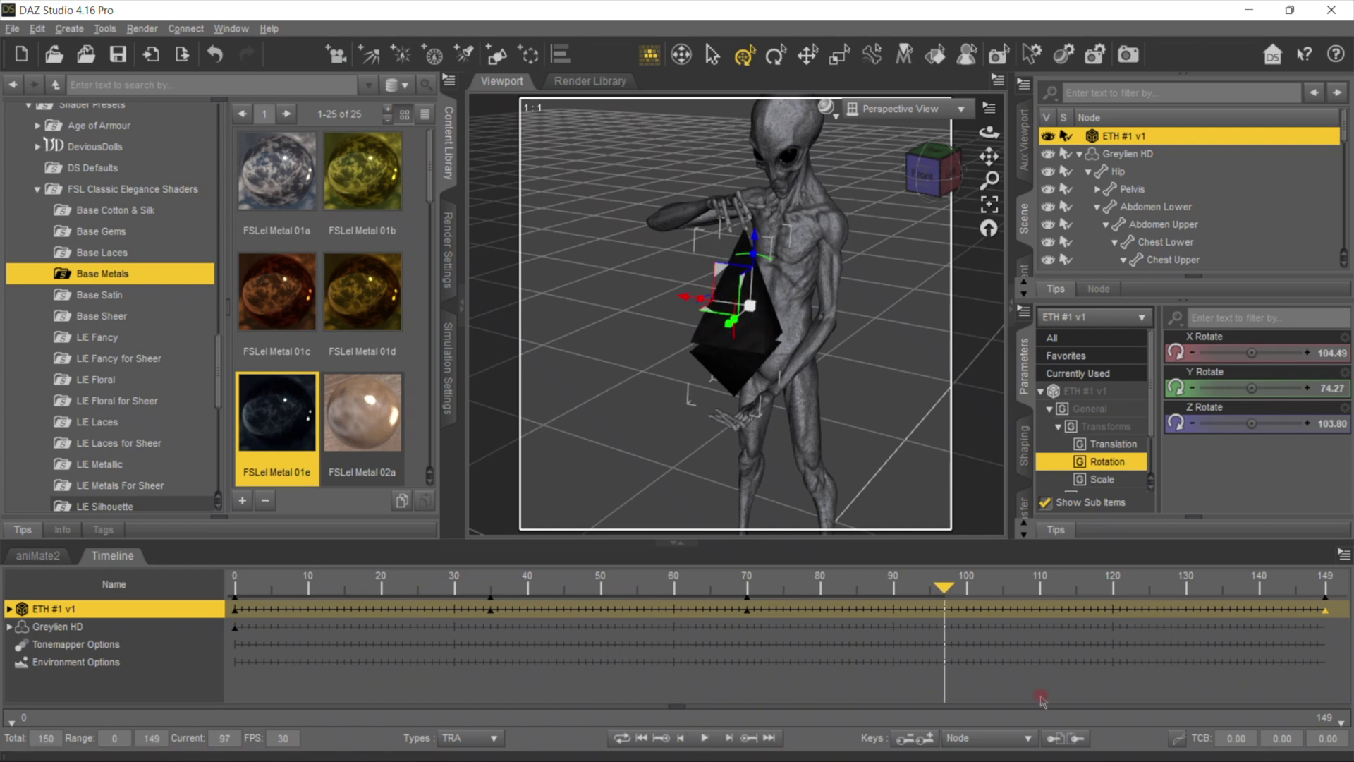
Step: Copy the ETH #1 v1 key at frame 0 and paste it at frame 149
right_click(234, 612)
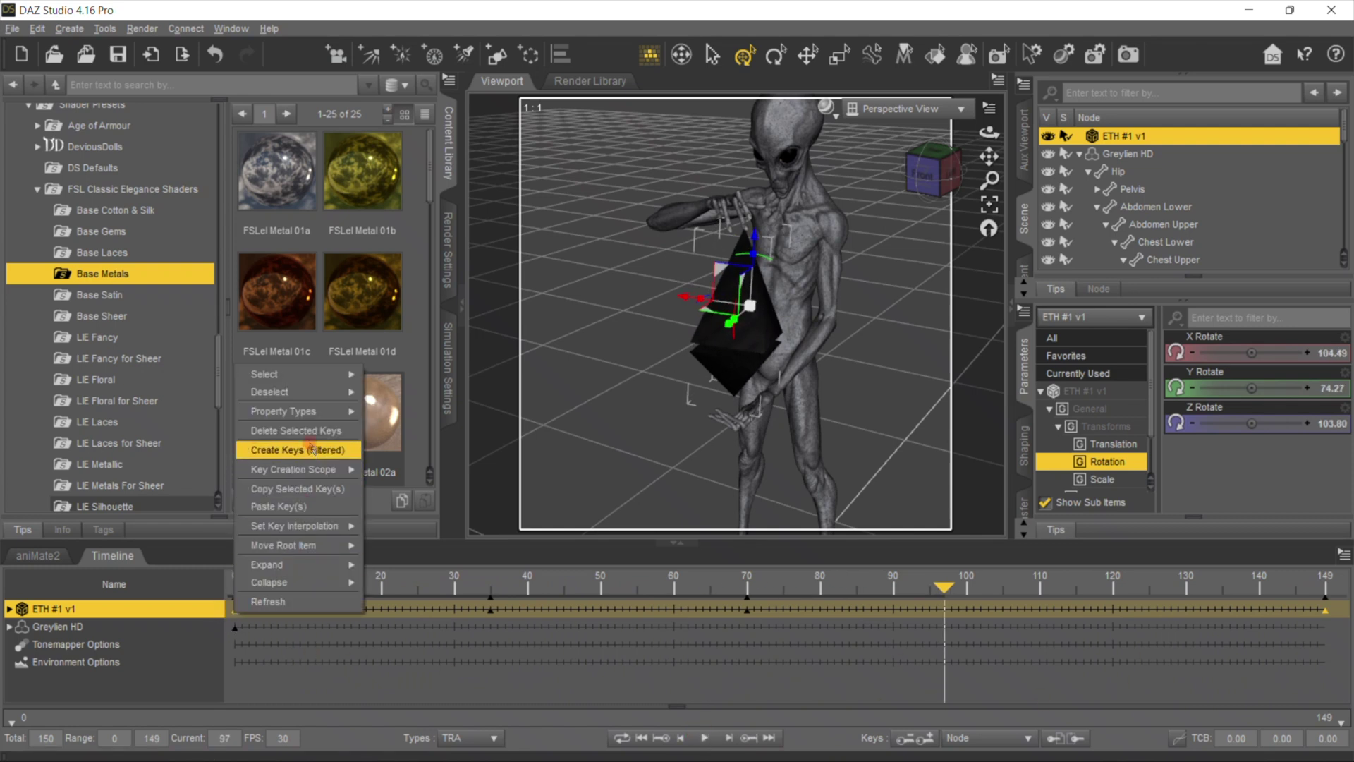
left_click(311, 486)
right_click(1325, 610)
left_click(1304, 505)
left_click(702, 739)
Step: At frame 149, set the Ethereum logo's X Rotate to -90.19, play the animation, and return to frame 0
left_click(1324, 585)
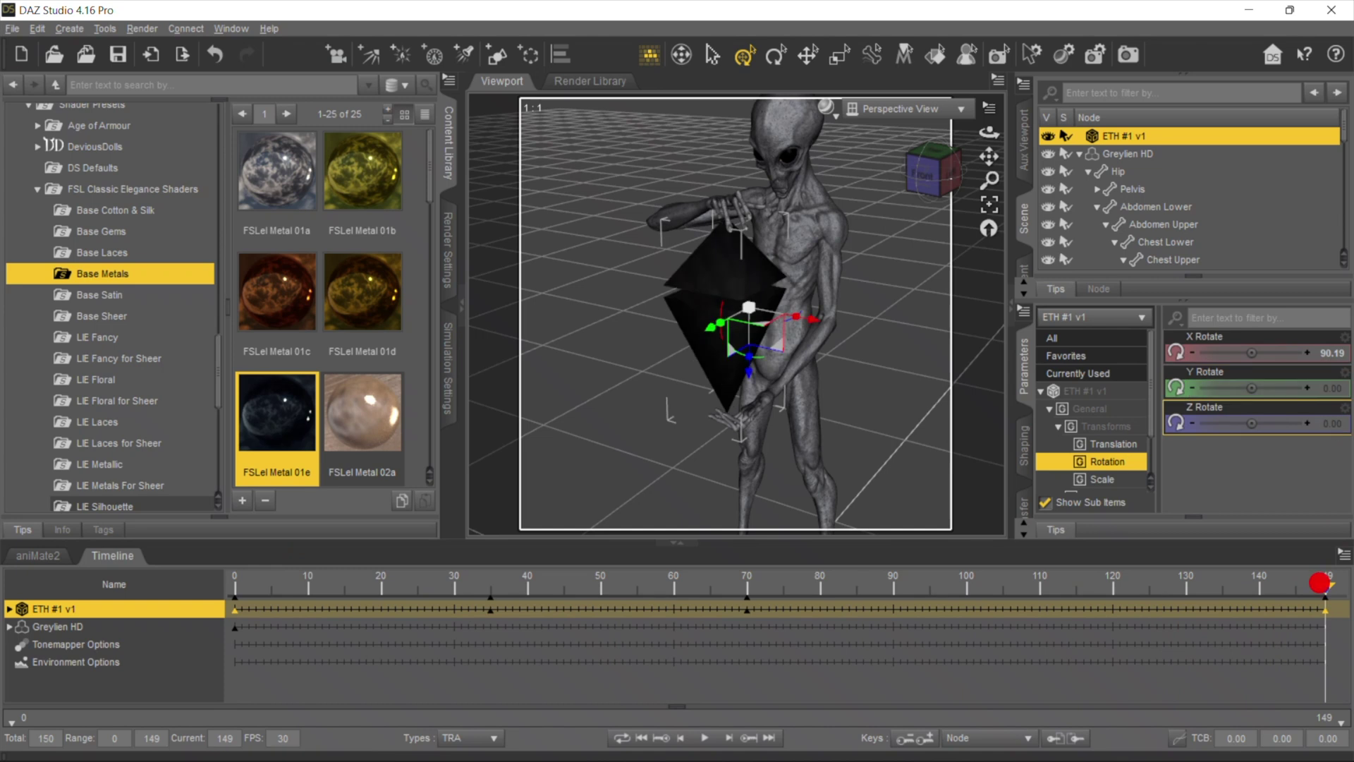
left_click(1112, 443)
left_click(1107, 461)
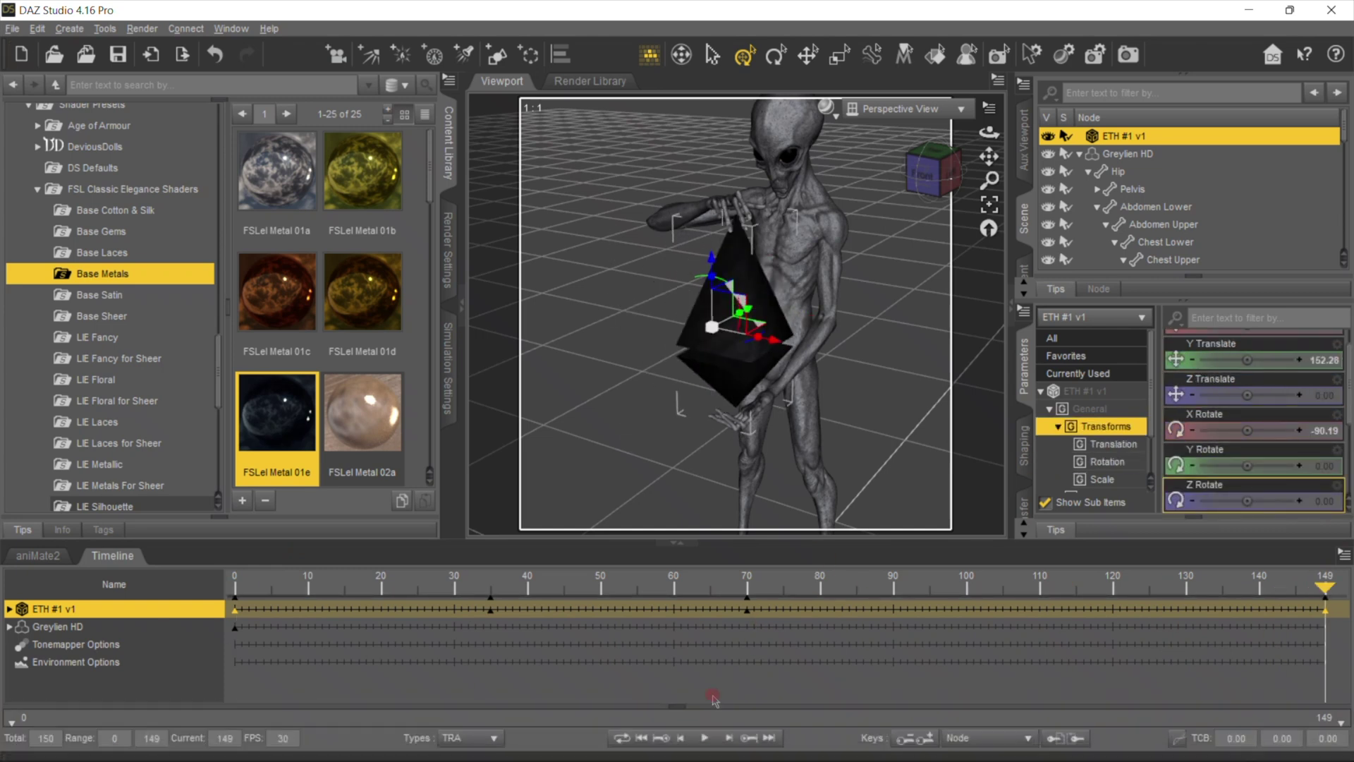
left_click(703, 737)
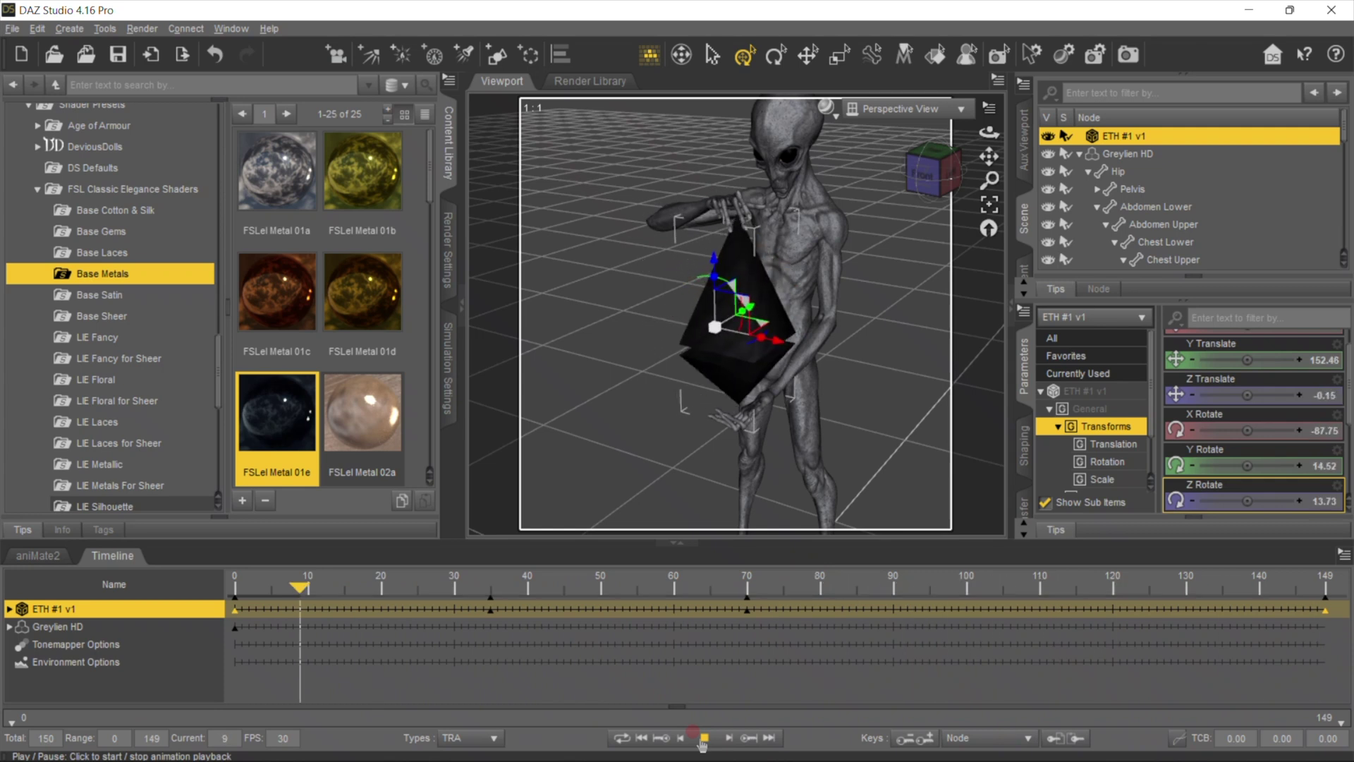
left_click(702, 738)
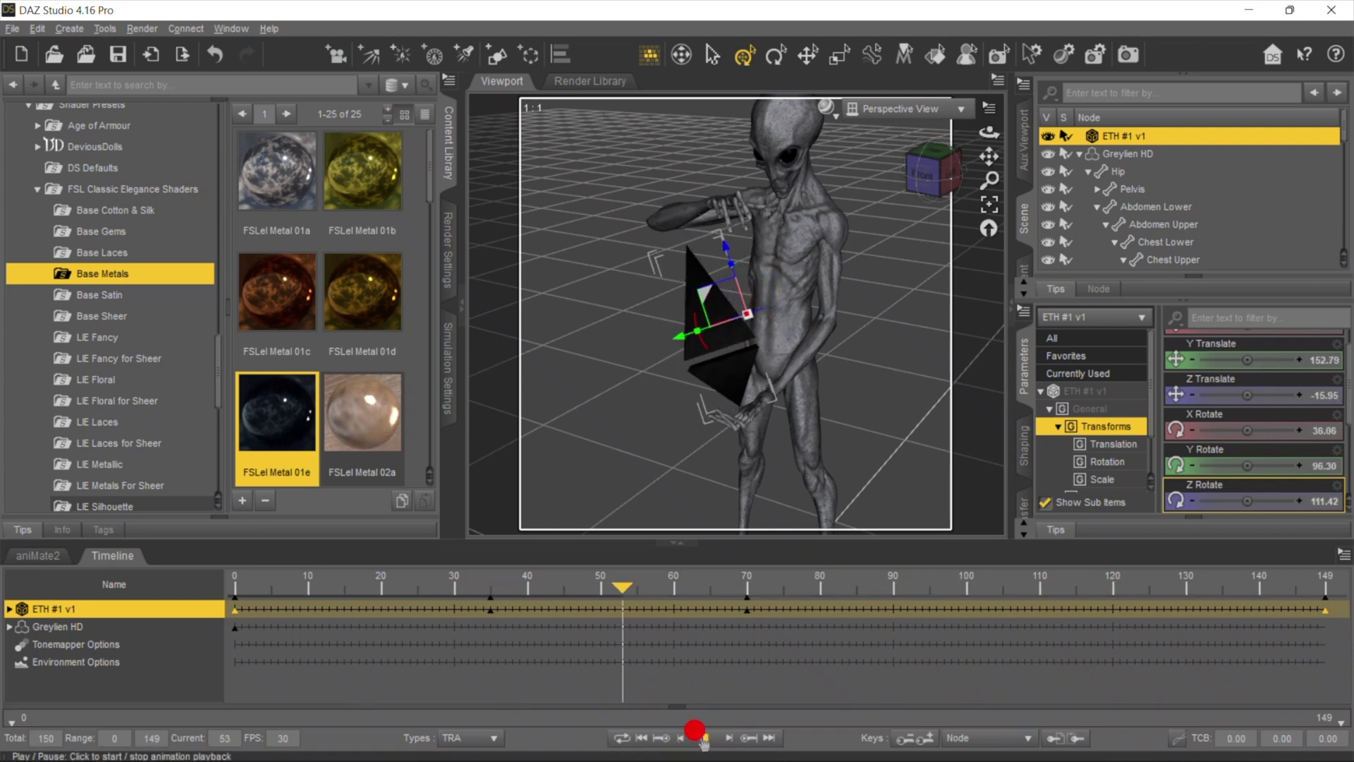
left_click(635, 738)
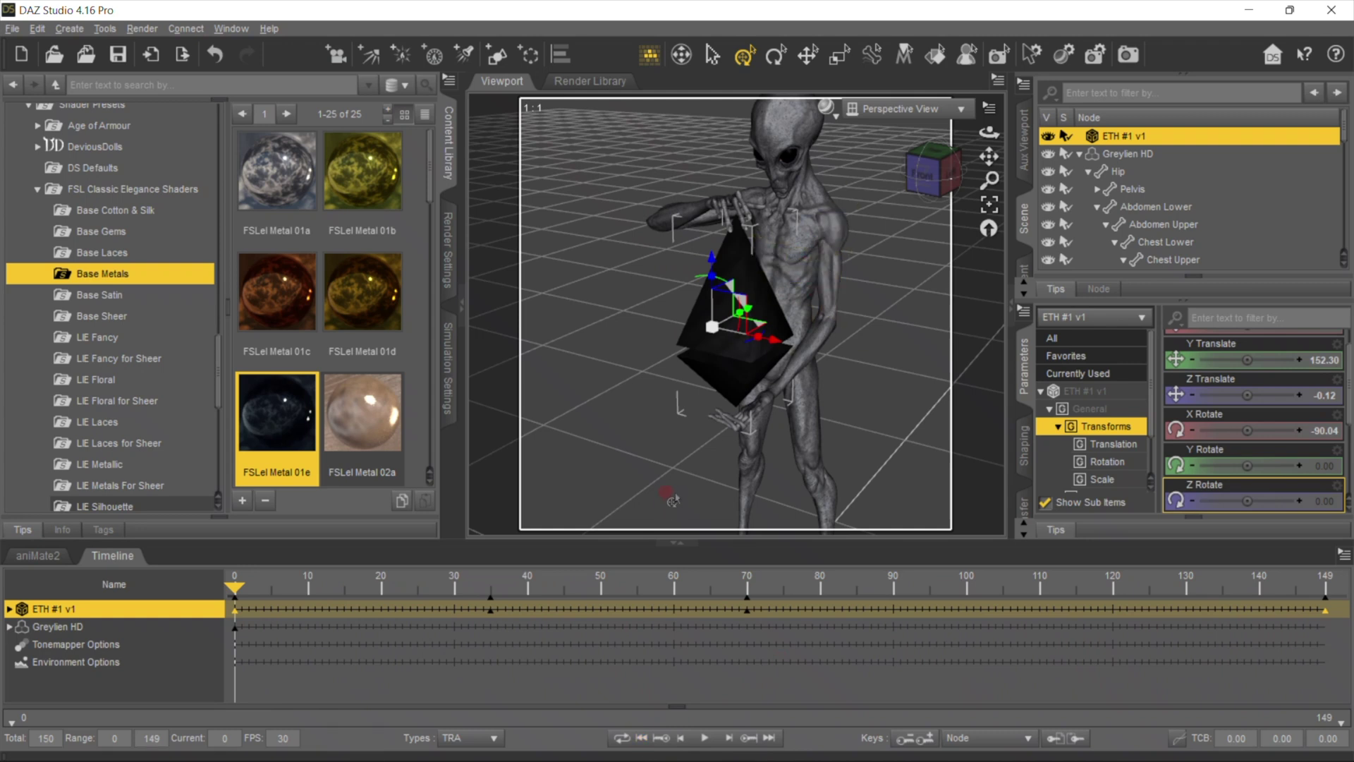
Step: Pose the alien's hands around the spinning logo at several frames between 38 and 120
left_click(127, 625)
left_click_drag(235, 589, 1113, 643)
left_click(938, 432)
Step: Copy the Greylien HD key at frame 0 to frame 149 and play back the animation
left_click(73, 626)
left_click_drag(235, 627, 1324, 639)
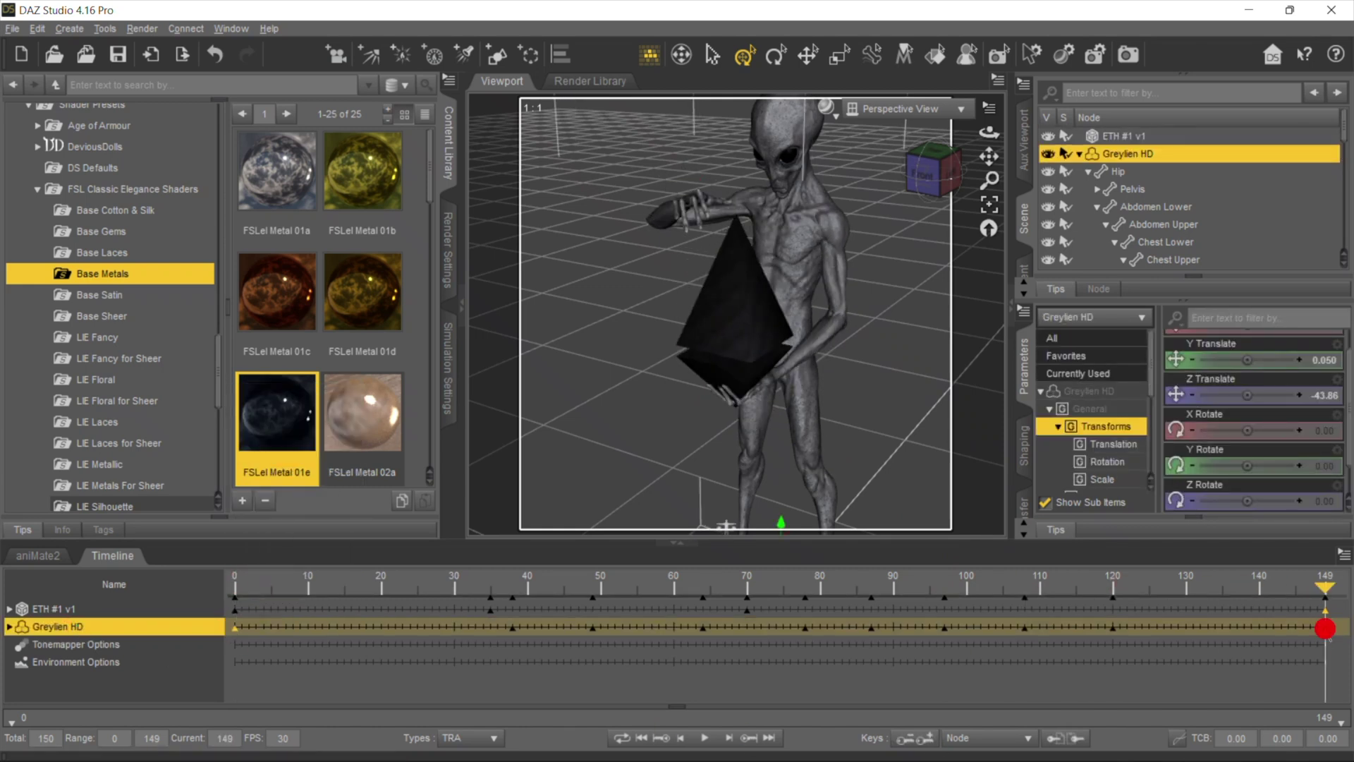
left_click(1325, 618)
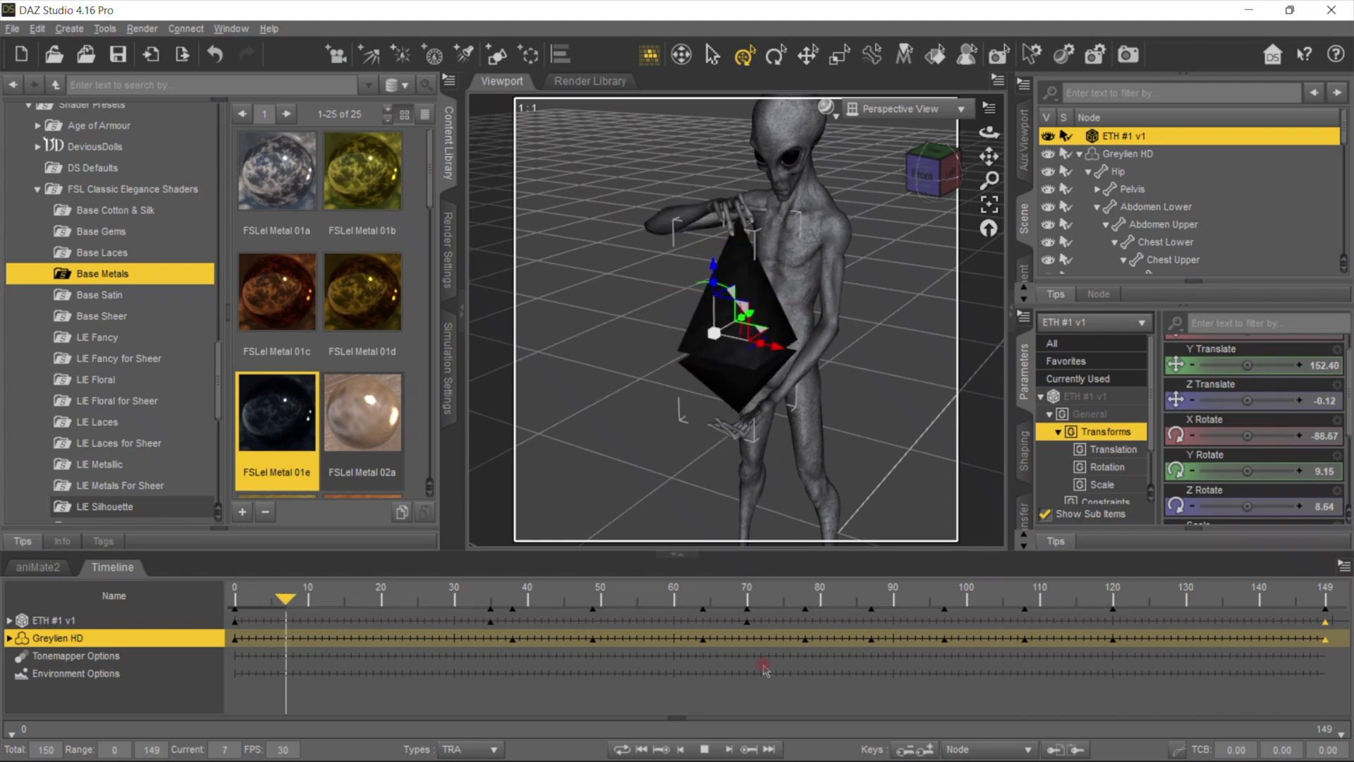
Step: Add a pose key for the alien's raised hand at frame 138 and review the animation
left_click(1185, 587)
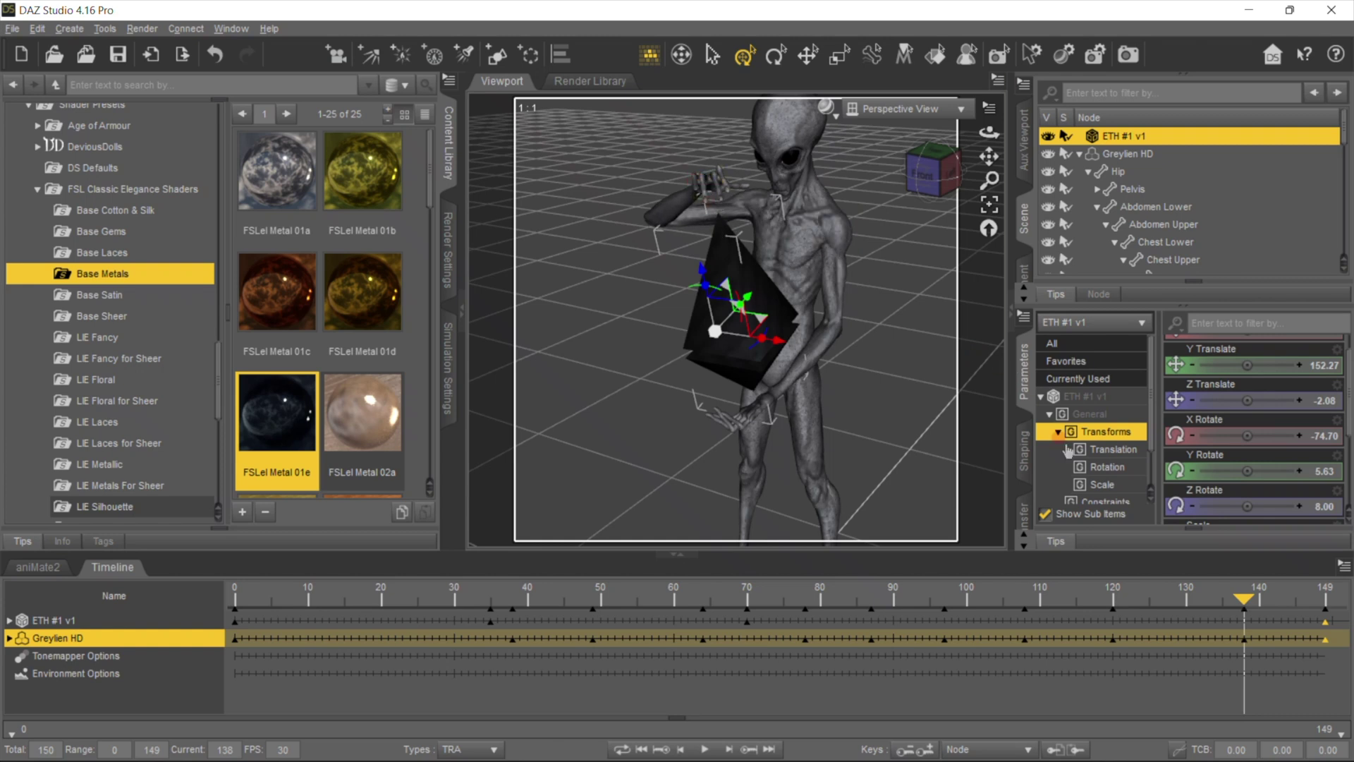
left_click(1177, 598)
left_click(704, 749)
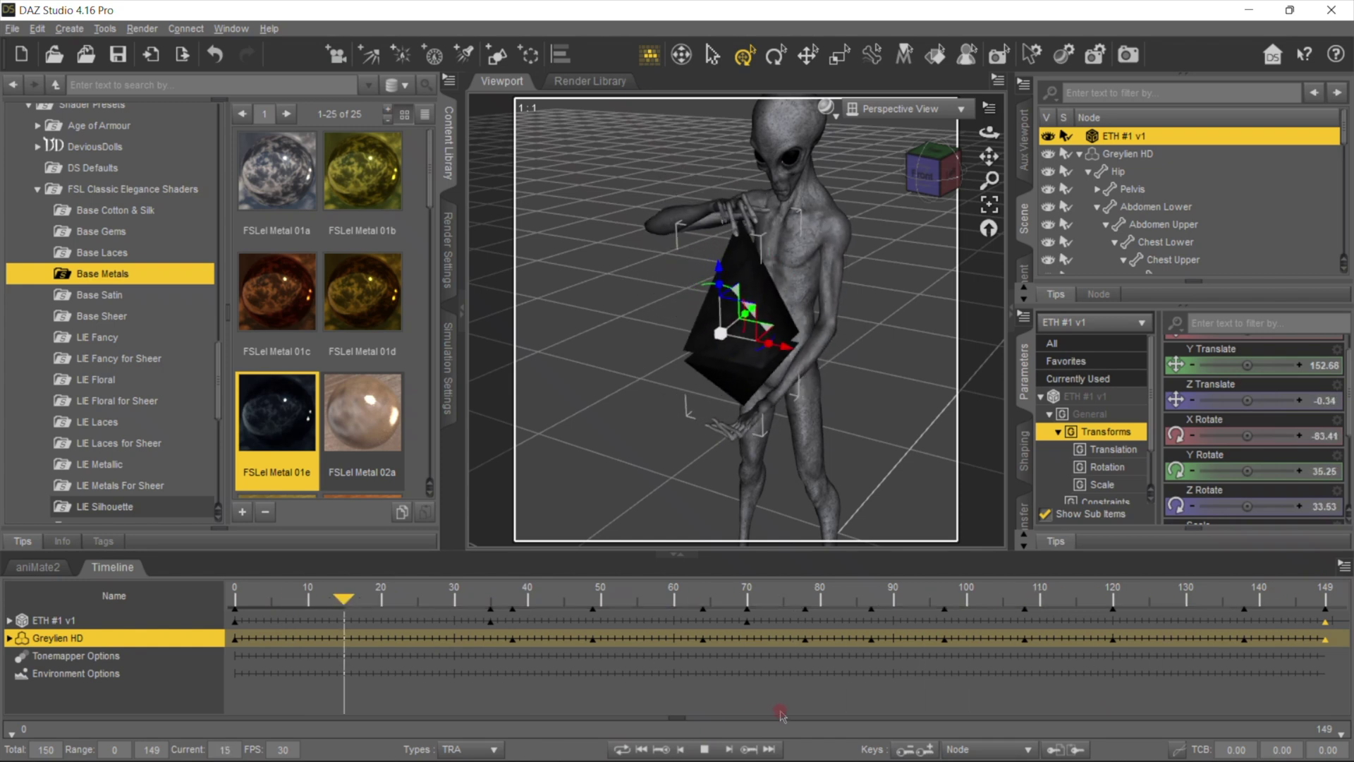
left_click(704, 749)
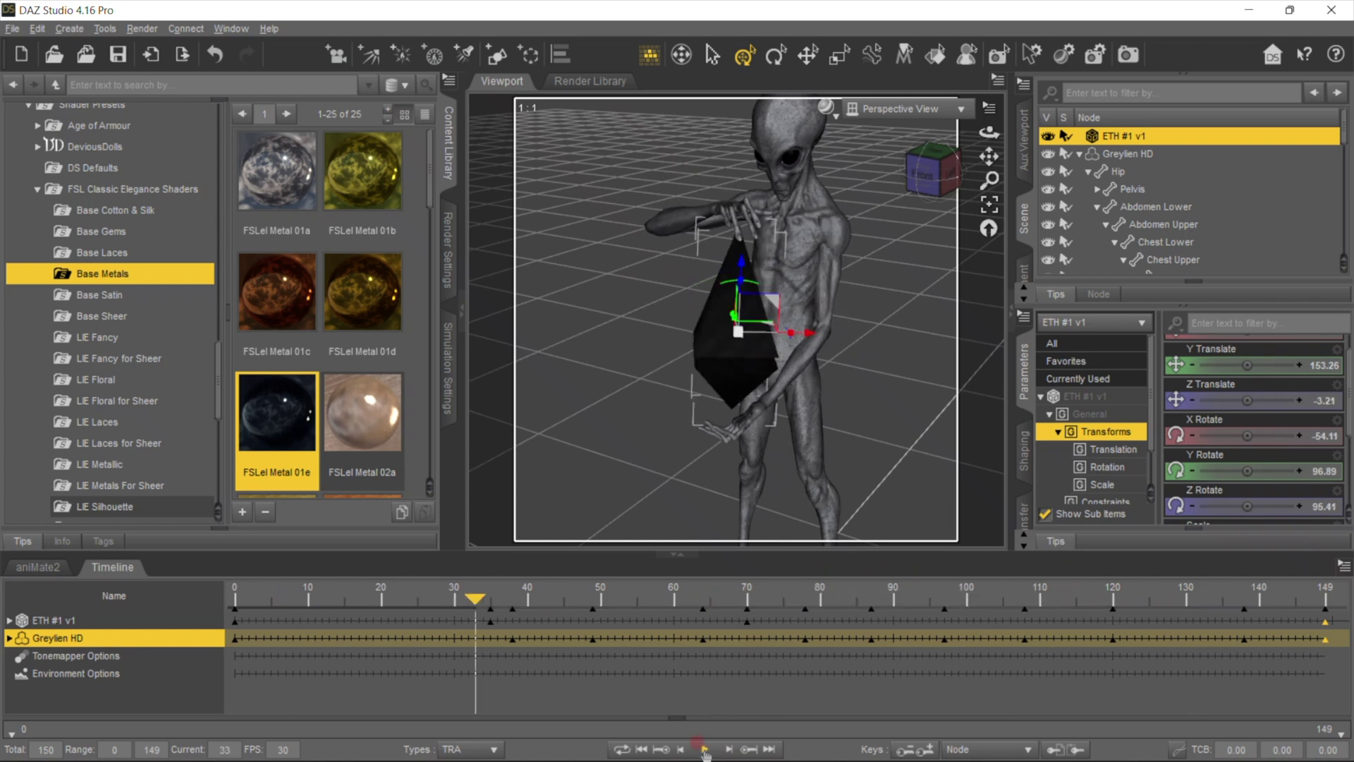
left_click(769, 749)
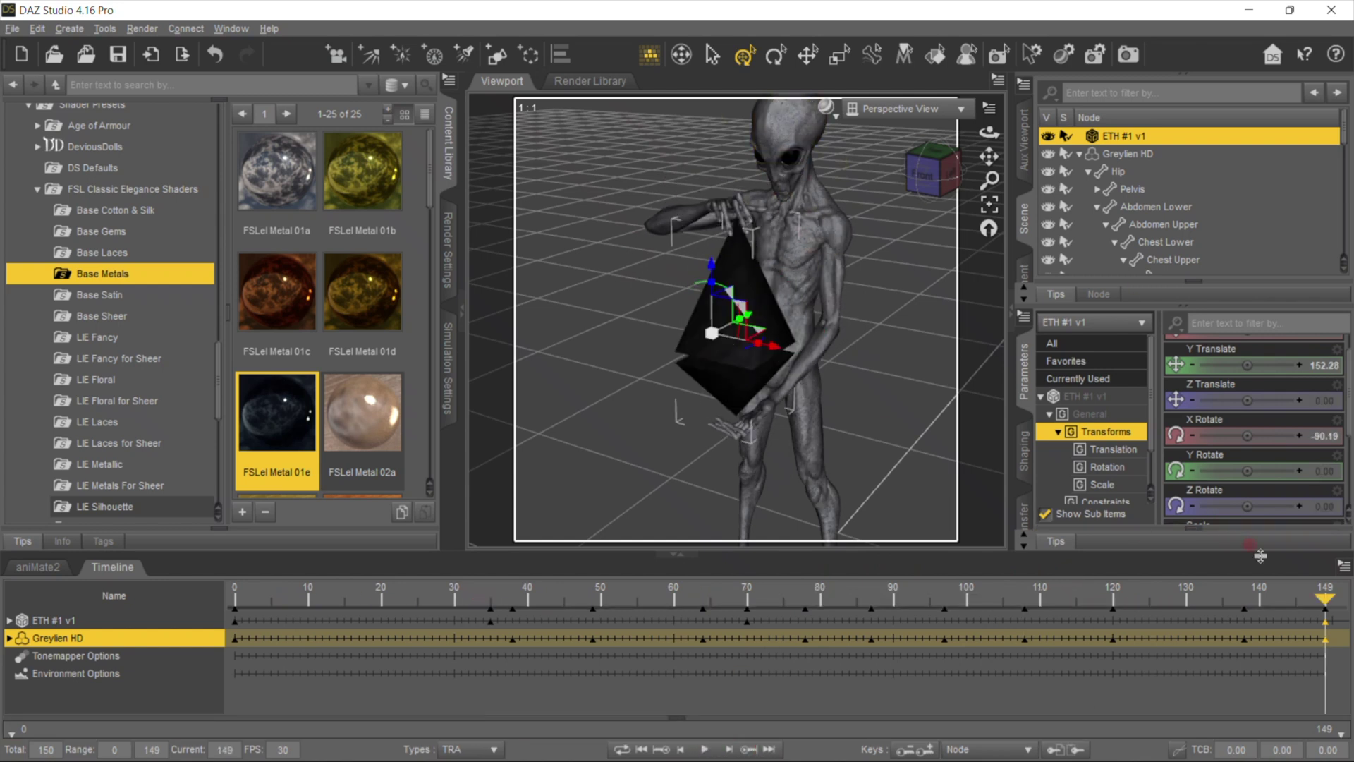
Step: Pose the alien's head at frames 38, 47 and 77 so it moves during the animation
left_click_drag(1324, 596, 513, 596)
left_click(789, 150)
left_click_drag(782, 112, 782, 131)
left_click_drag(514, 598, 581, 598)
left_click_drag(843, 159, 839, 182)
left_click_drag(581, 598, 801, 598)
left_click_drag(843, 173, 843, 146)
Step: Play the head animation from frame 0 and return to the first frame
left_click_drag(801, 598, 235, 599)
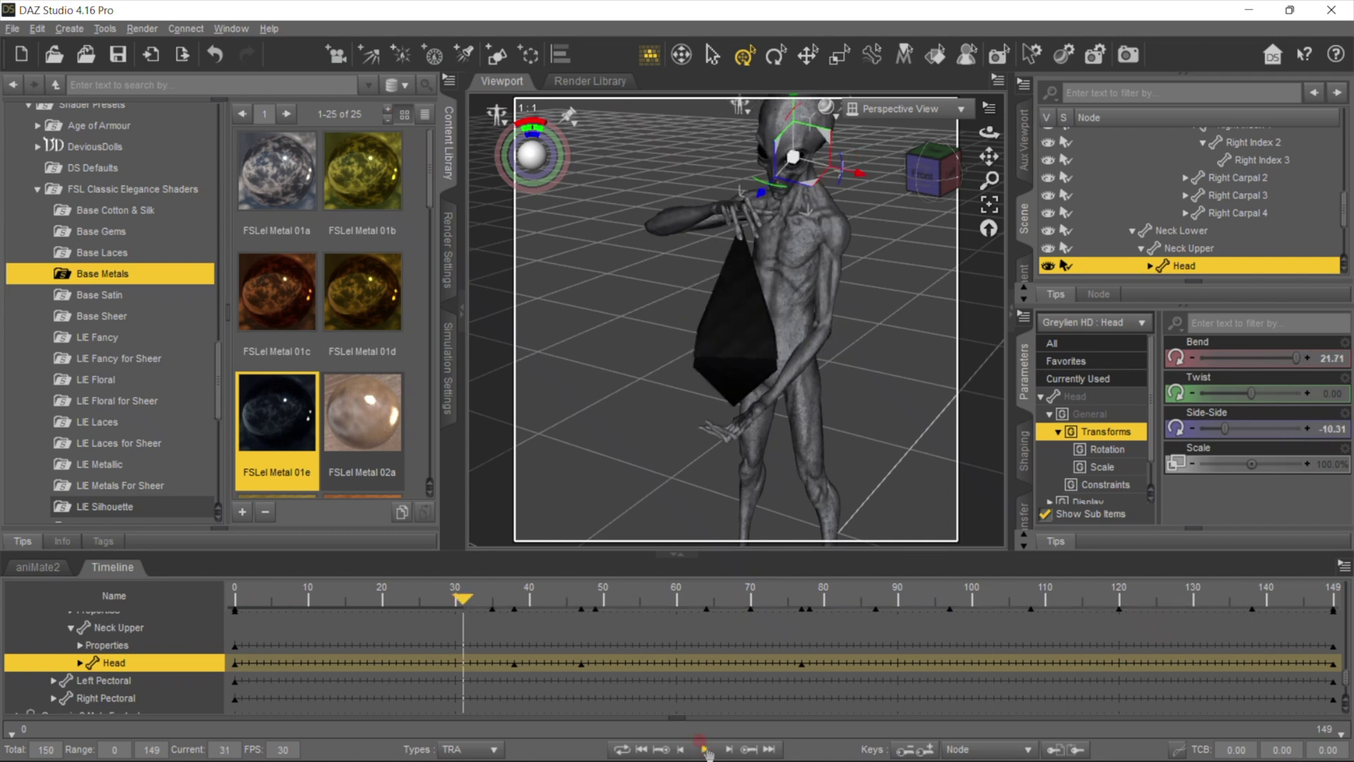
left_click(641, 750)
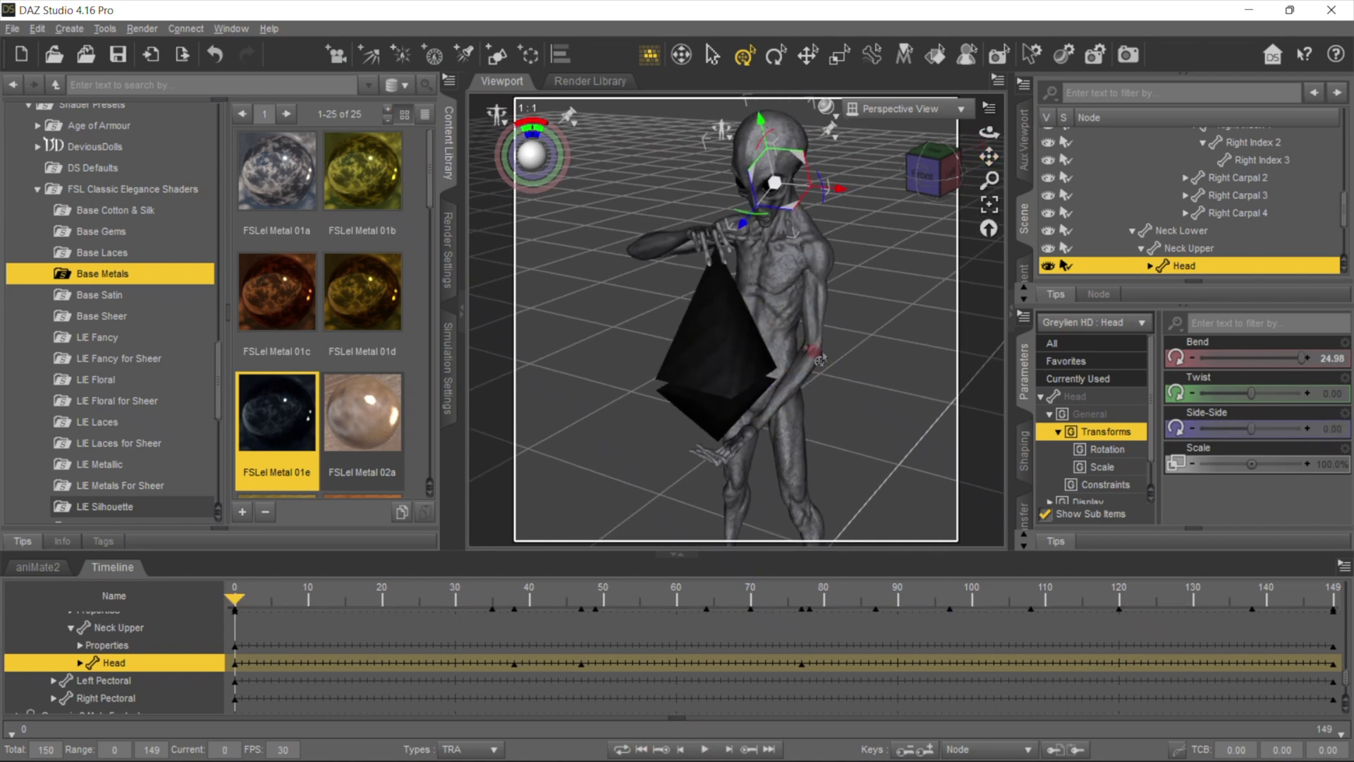
left_click(705, 749)
left_click(641, 749)
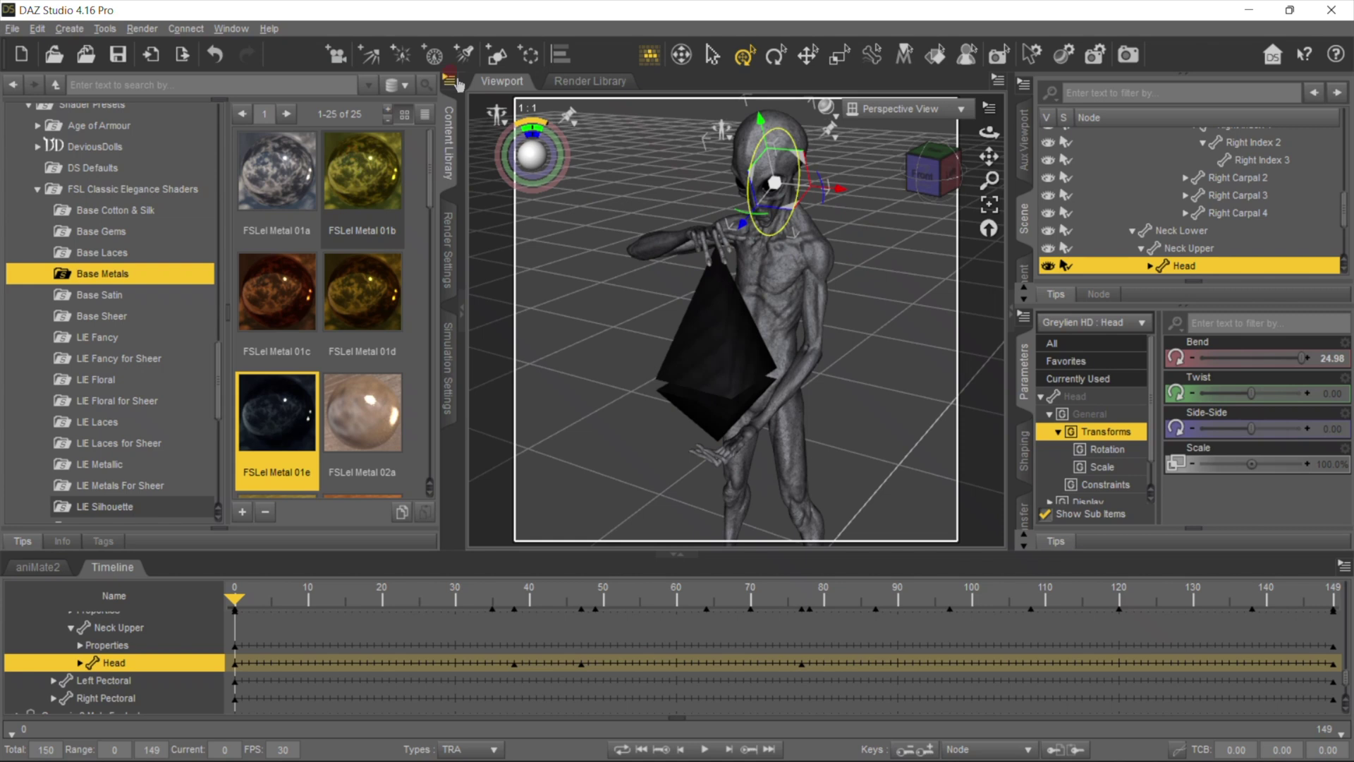
Step: Browse the content library's Environments folder to the FM_EasyEnvironments sets and open FMEE ExoPlanet03
scroll(77, 222, "up", 10)
left_click(30, 268)
left_click(28, 185)
scroll(29, 152, "up", 1)
left_click(29, 144)
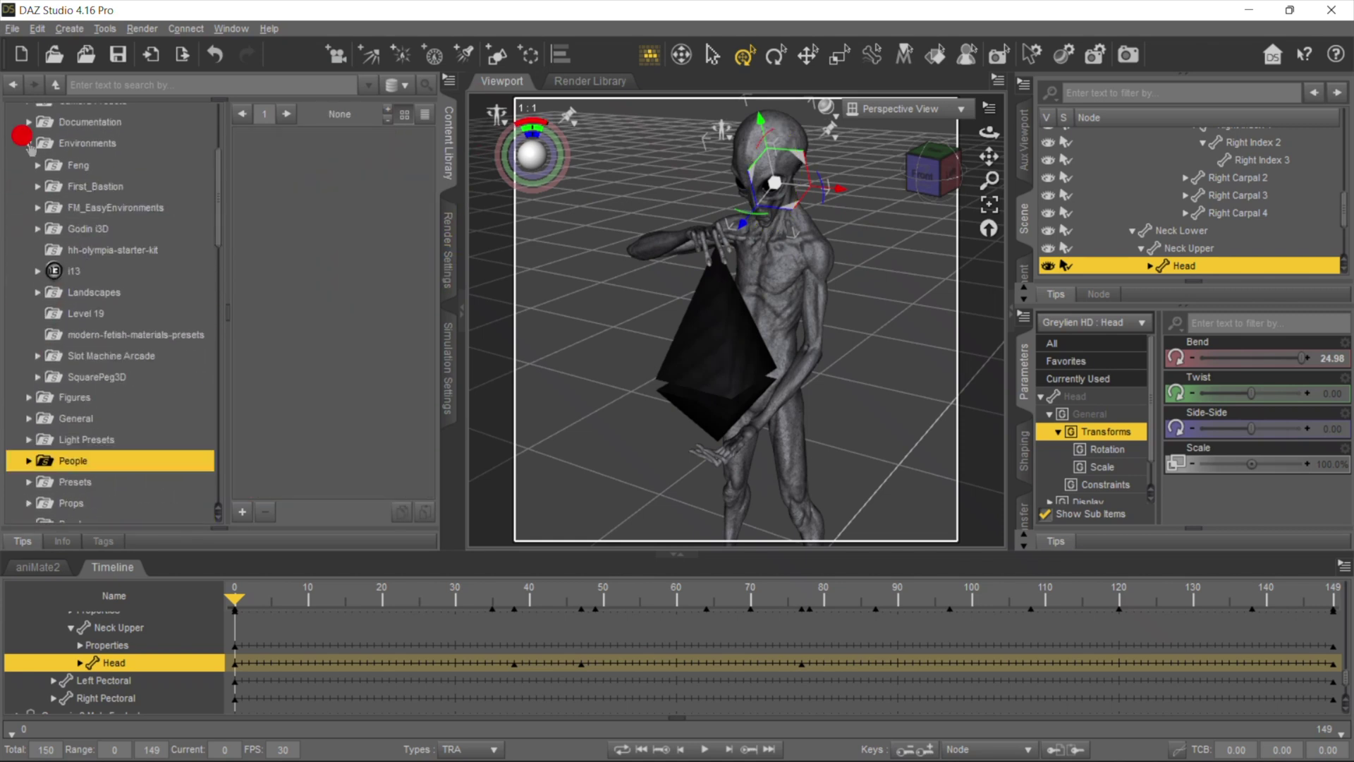
left_click(29, 143)
left_click(37, 291)
left_click(117, 355)
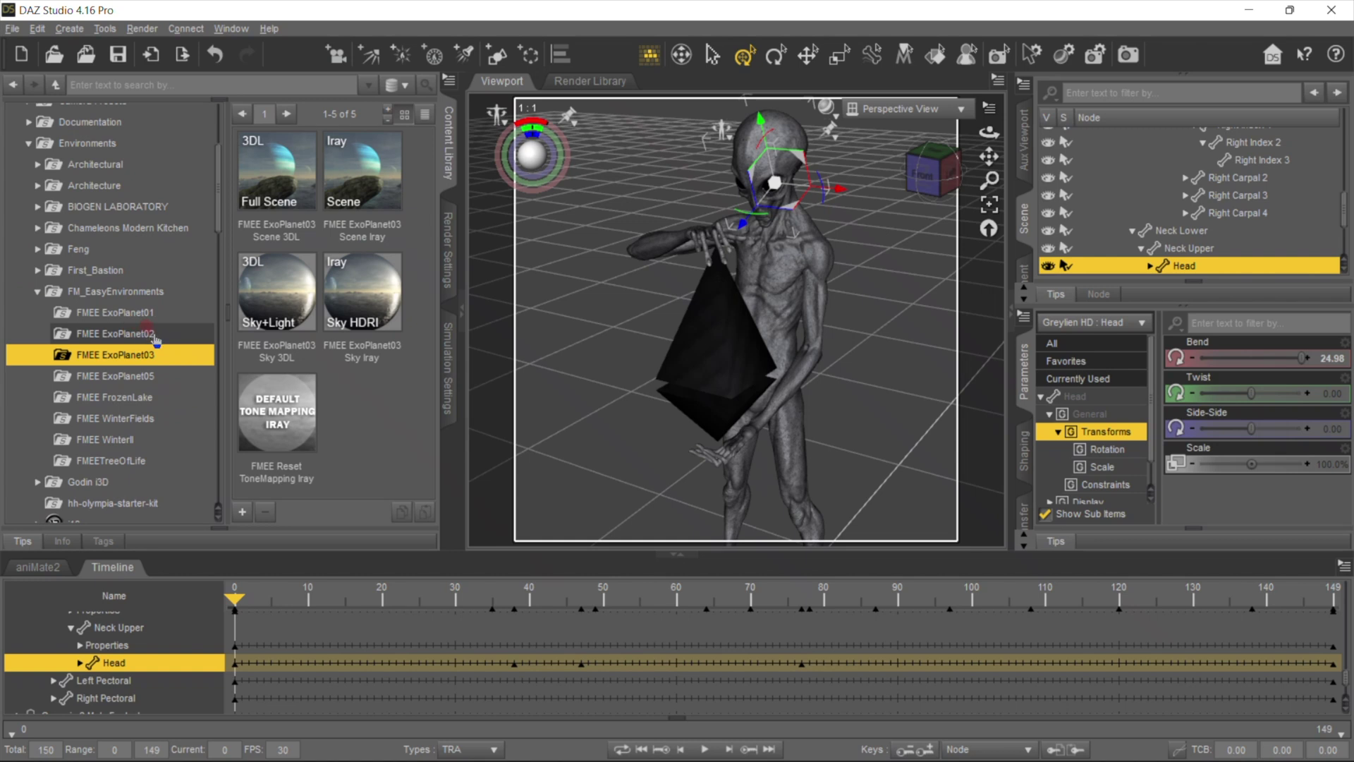
Step: Load the FMEE ExoPlanet01 Scene Iray and FMEE ExoPlanet01 Sky Iray assets into the scene
left_click(113, 313)
left_click_drag(362, 169, 592, 206)
left_click(358, 302)
left_click_drag(536, 240, 539, 244)
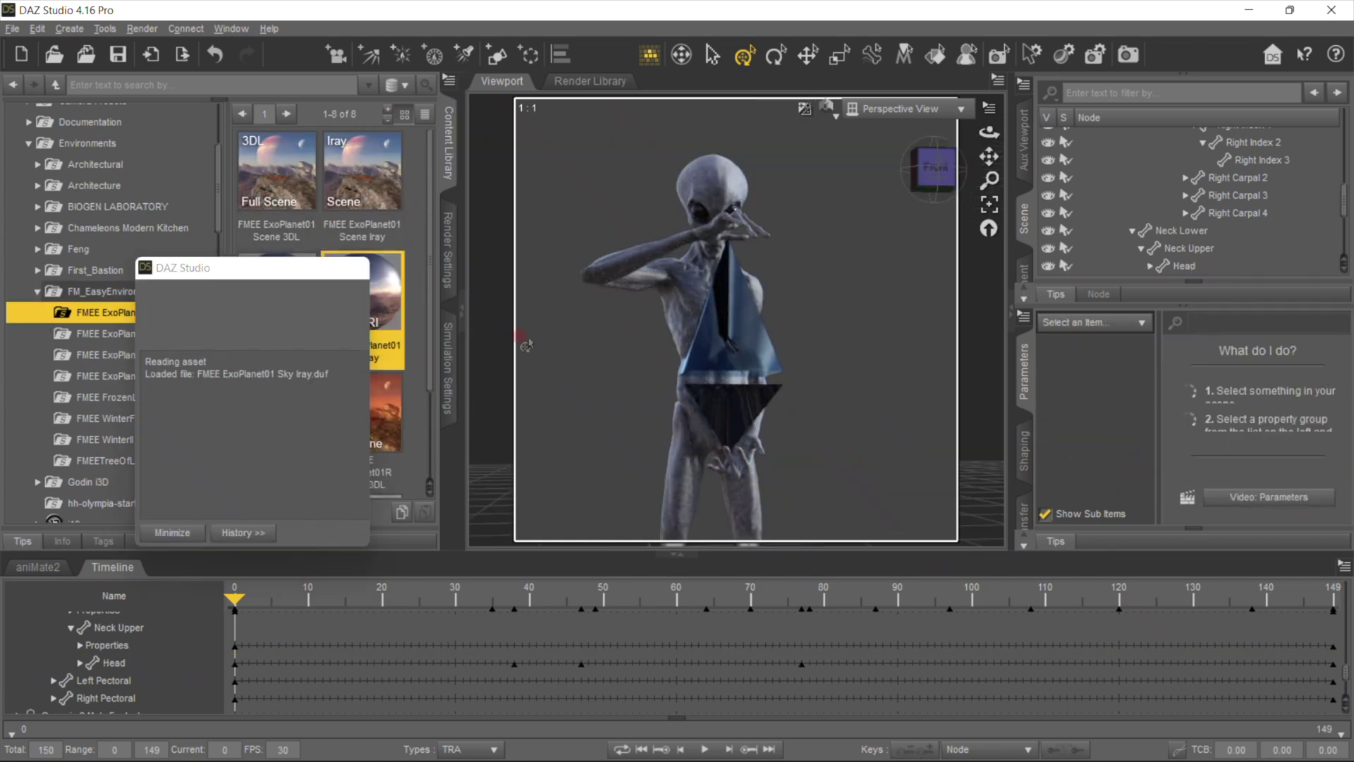
Step: Frame the alien and planet backdrop at frame 62, and create a new camera that copies the active perspective view
mouse_move(977, 122)
left_mouse_down()
mouse_move(625, 692)
mouse_move(988, 157)
mouse_move(988, 345)
left_mouse_up()
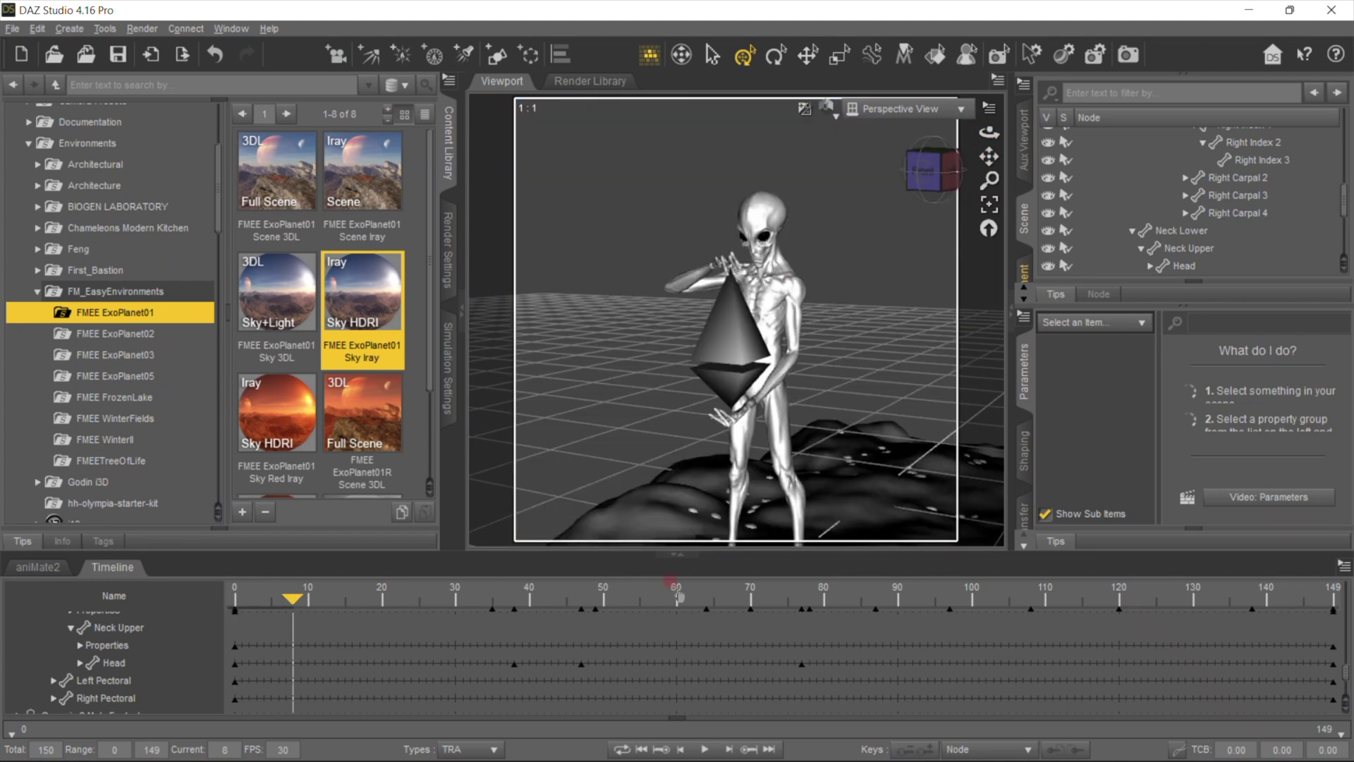
left_click(676, 585)
left_click(898, 584)
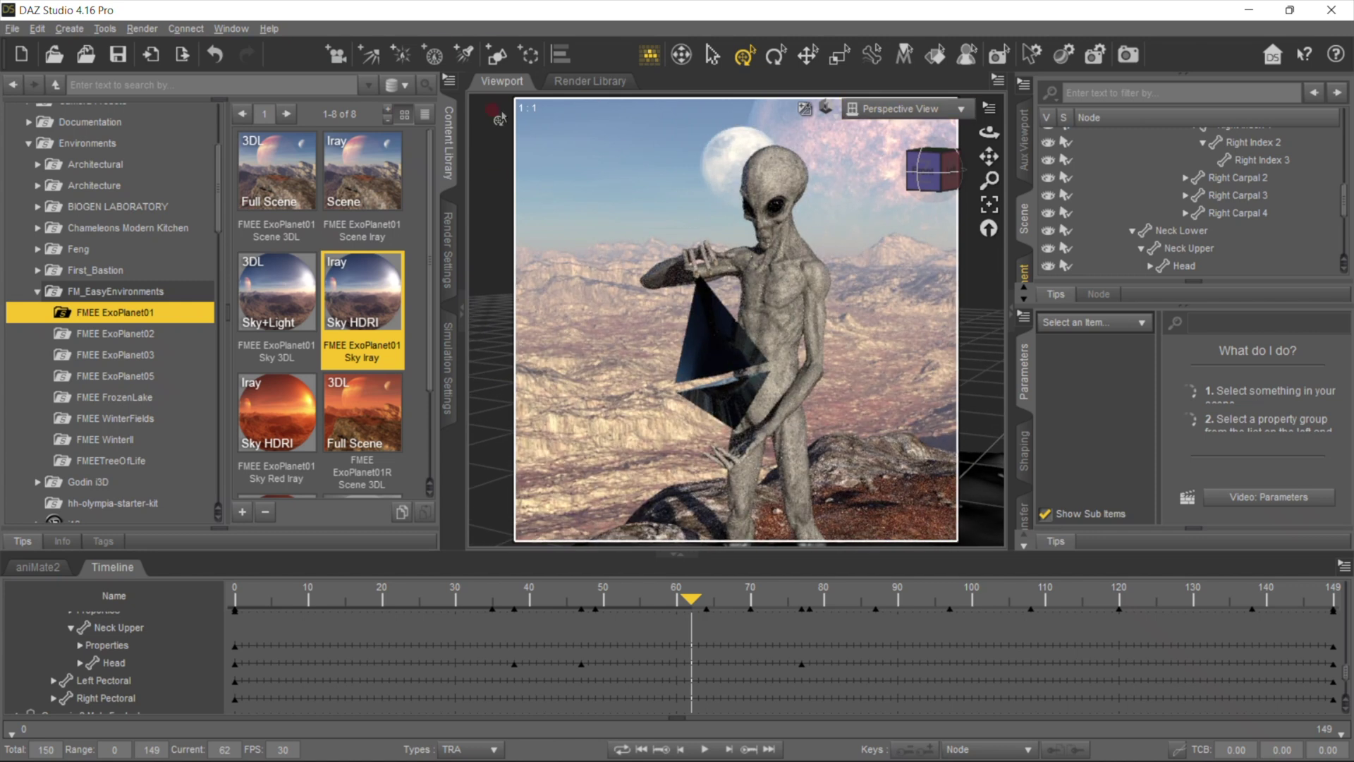
left_click(336, 54)
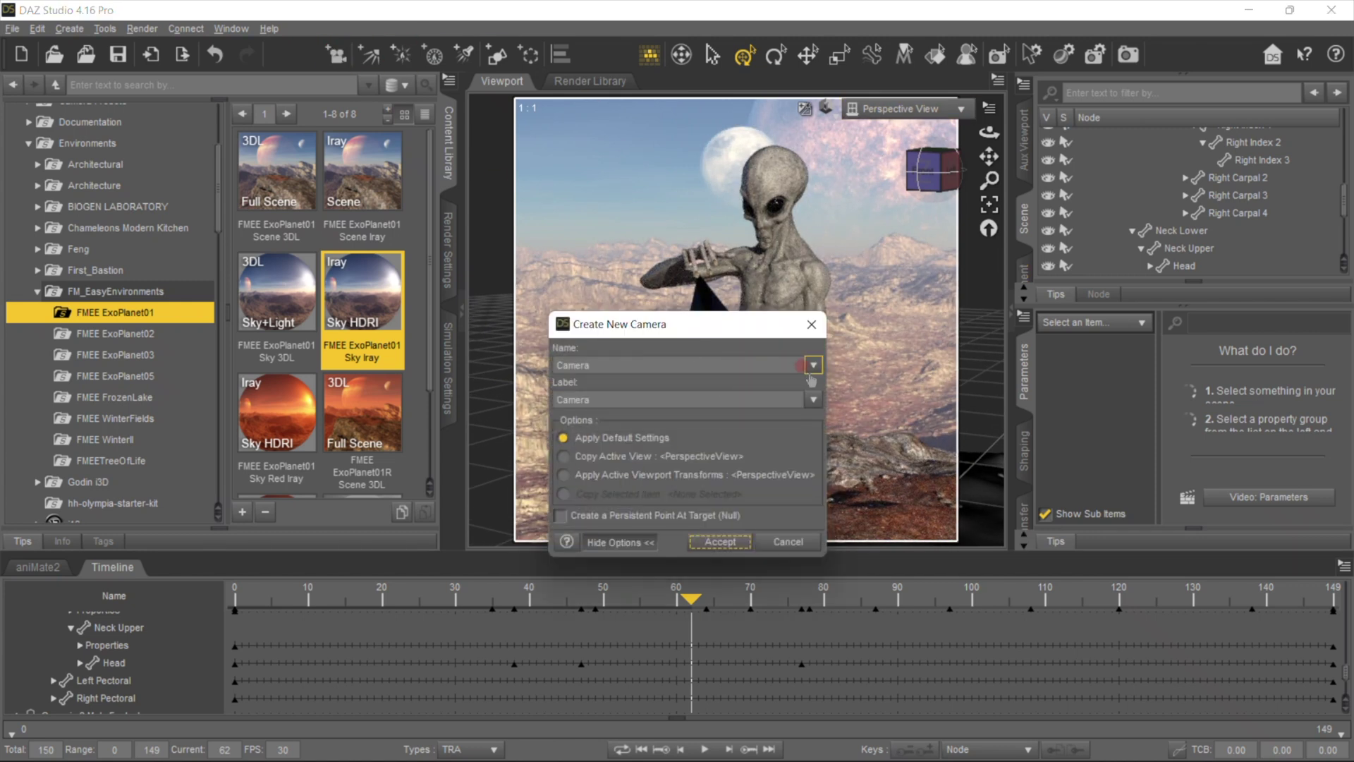
left_click(809, 374)
left_click(601, 457)
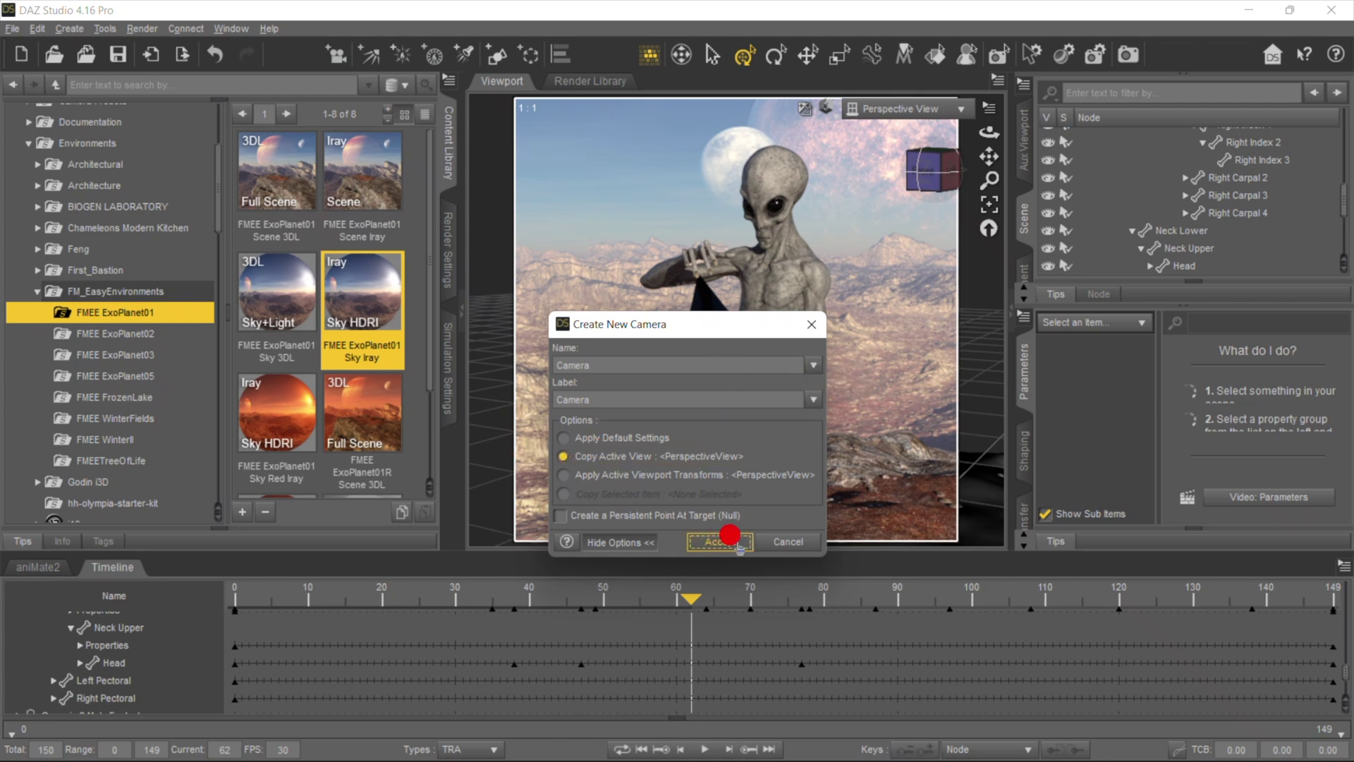
left_click(734, 542)
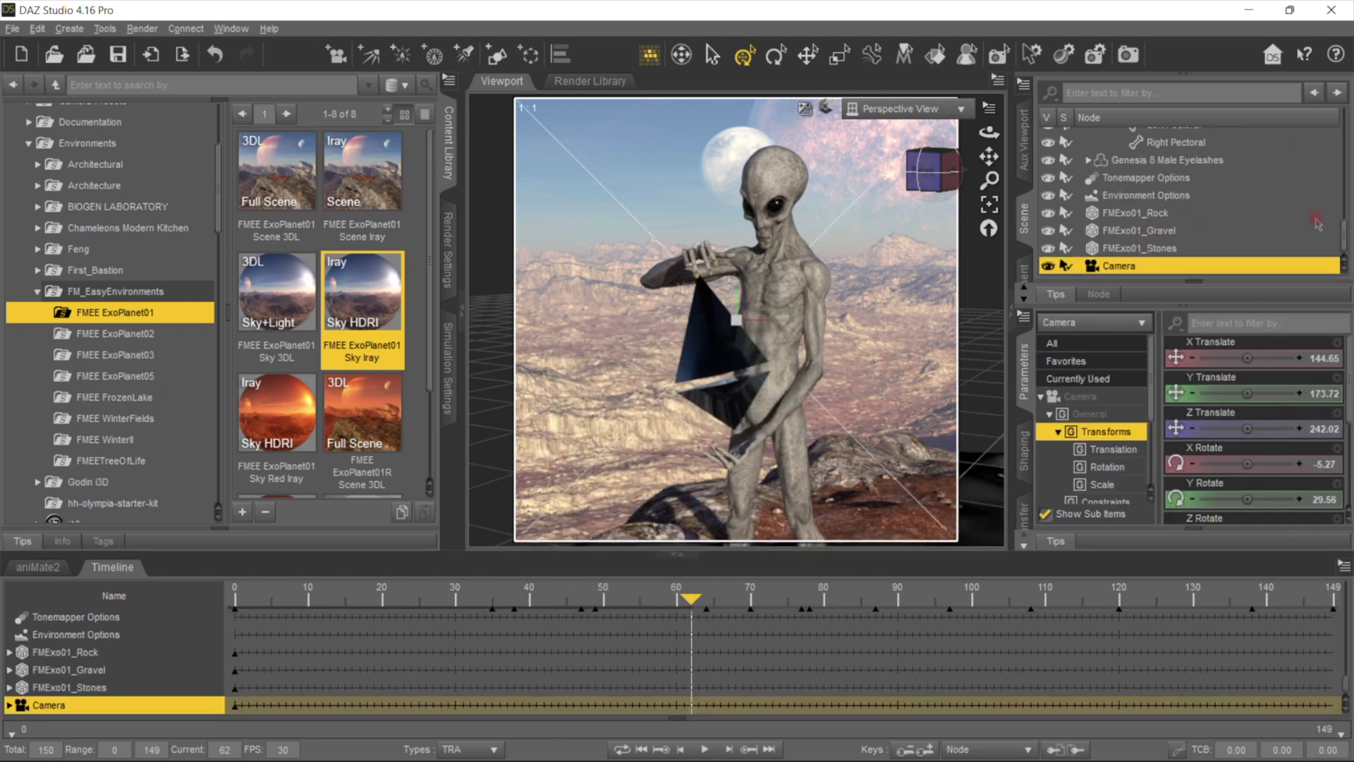
Step: Turn on Depth of Field in the new camera's settings
scroll(1094, 452, "down", 3)
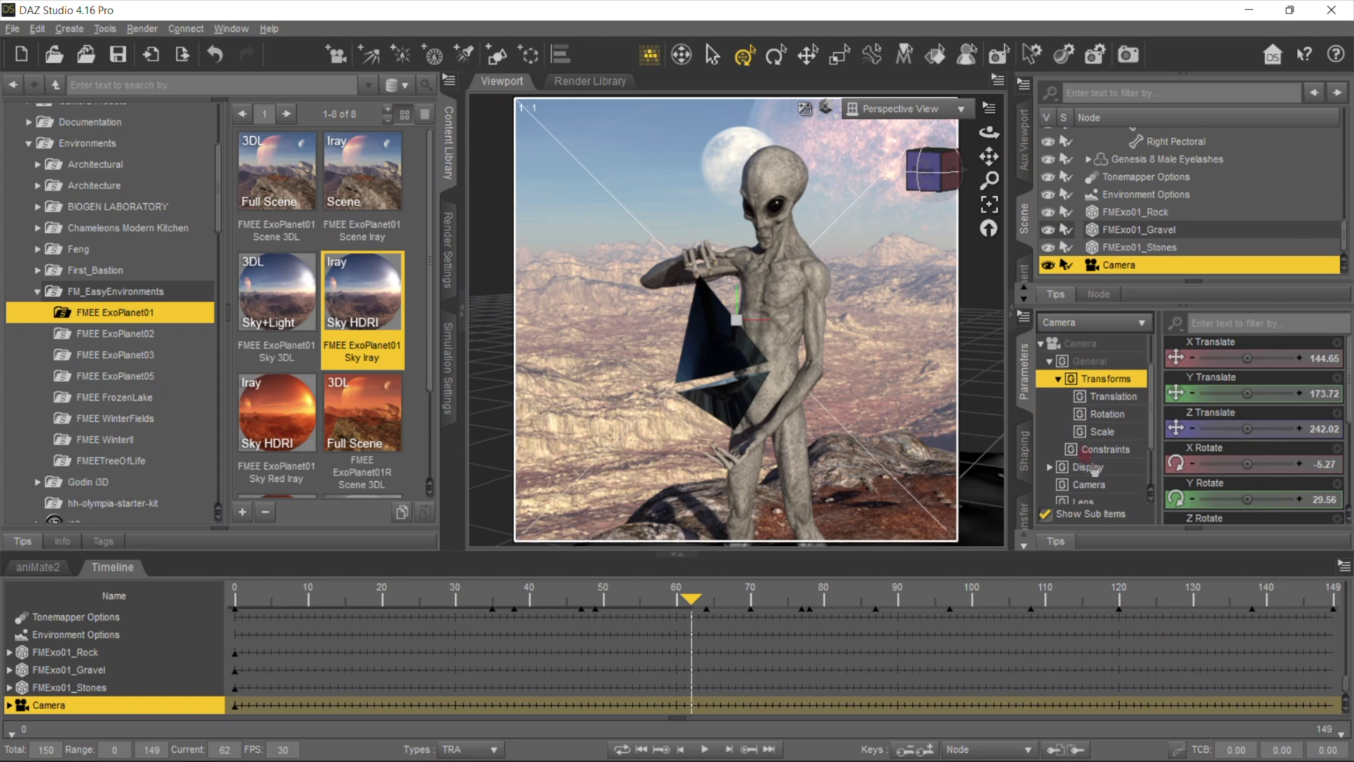
left_click(1089, 437)
left_click(1269, 465)
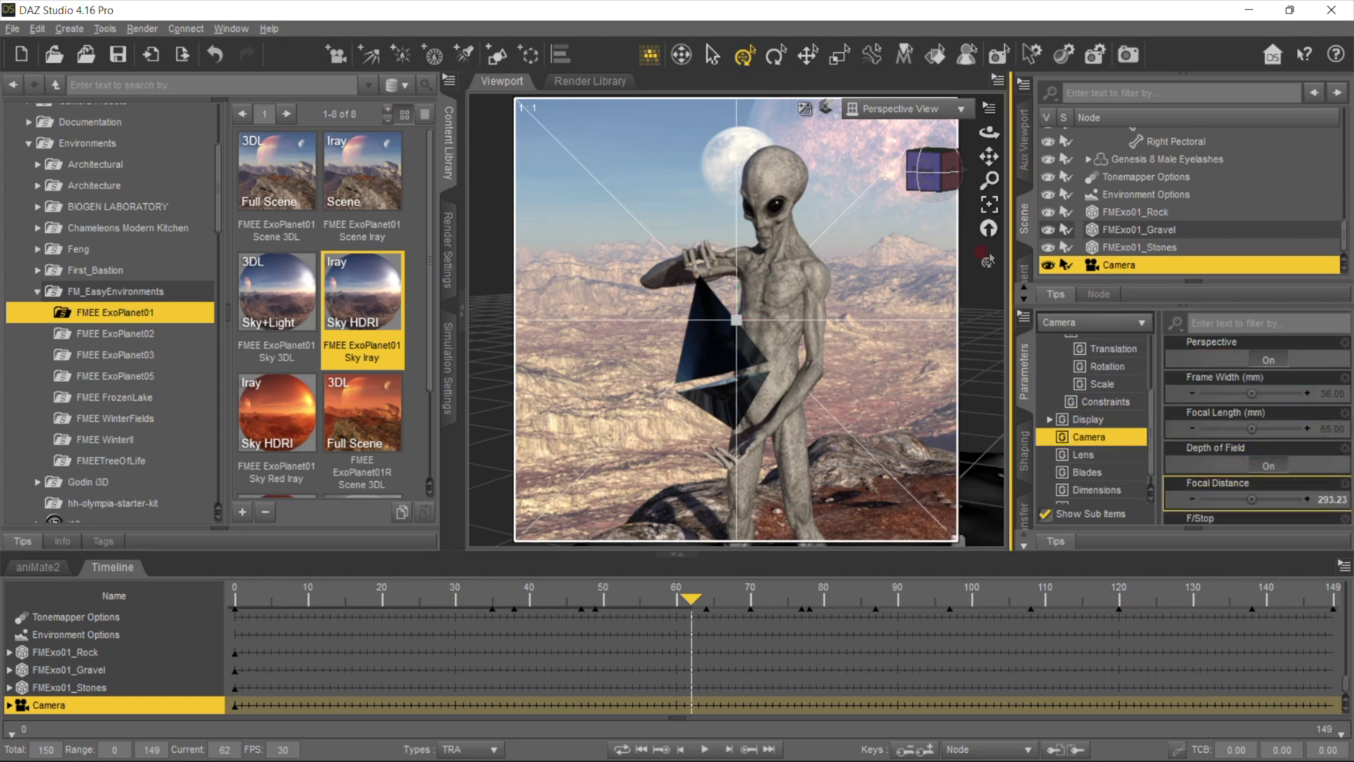
Step: Move the camera's focal plane onto the Ethereum logo at frame 62 with a focal distance of 283.98, and set F/Stop to 81.46
left_click_drag(977, 121, 882, 295)
left_click(827, 108)
left_click(832, 323)
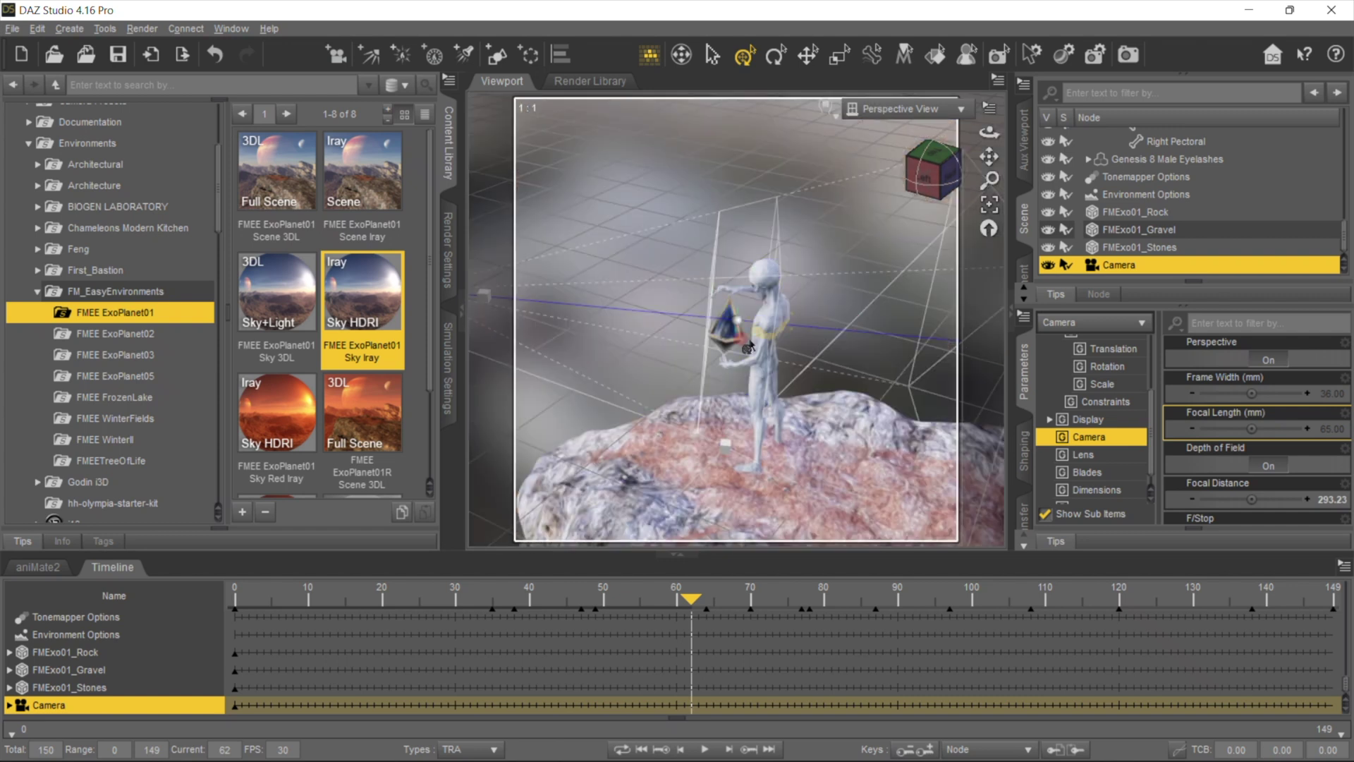
left_click_drag(735, 320, 727, 327)
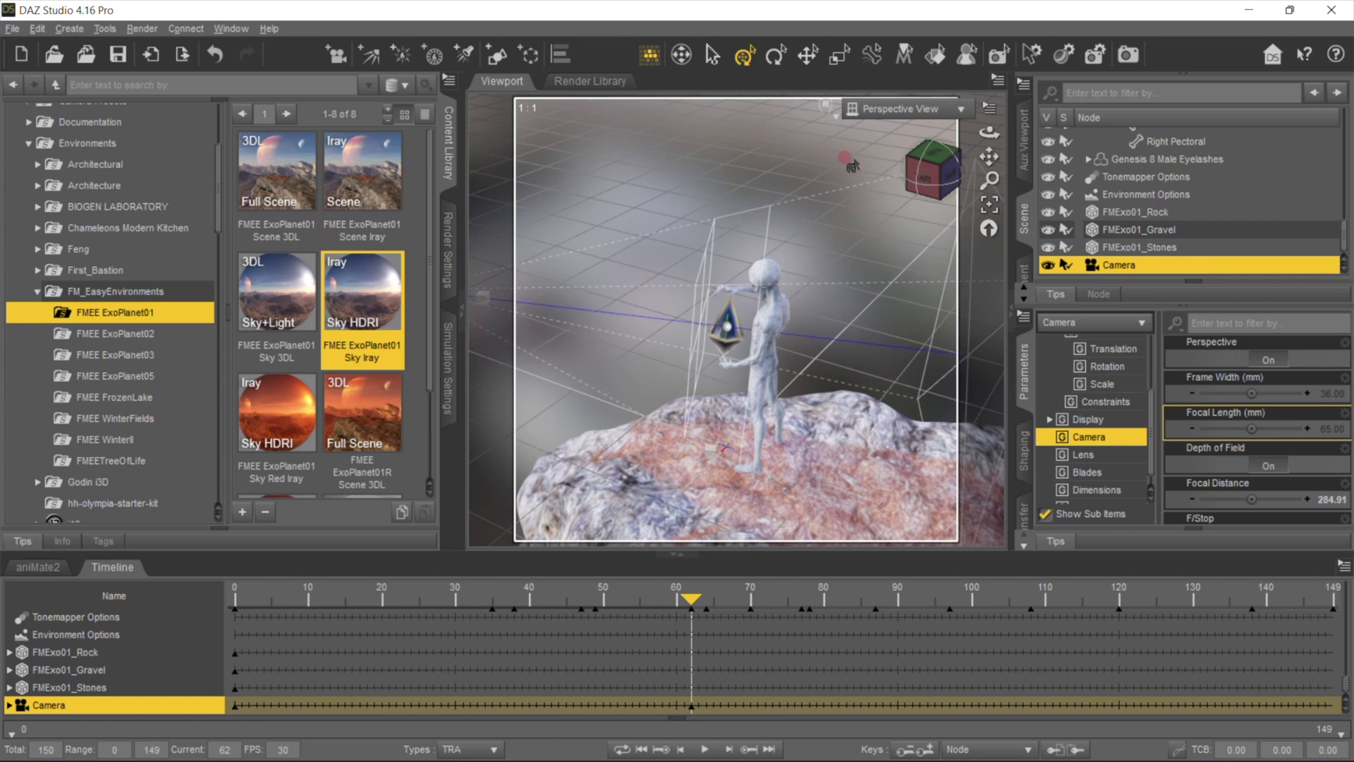
left_click(930, 159)
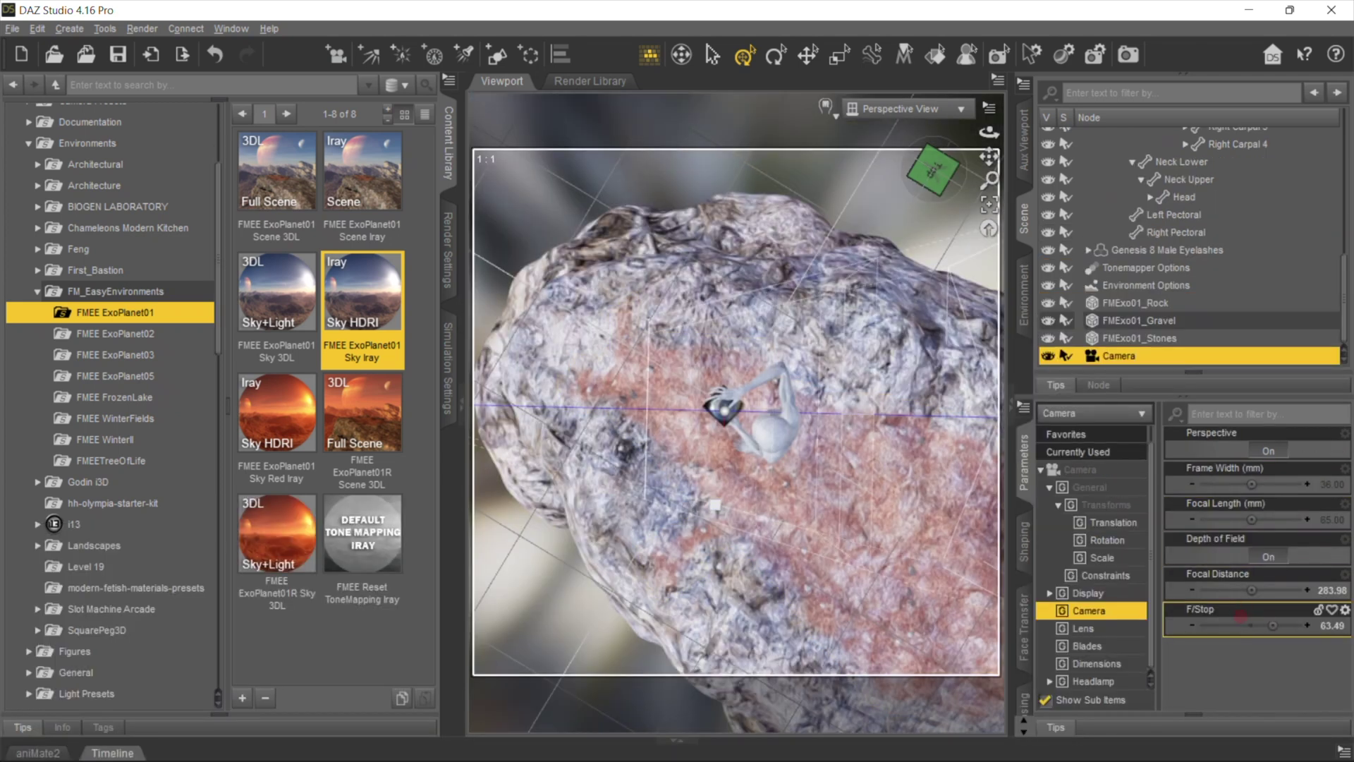
left_click_drag(1241, 616, 1245, 617)
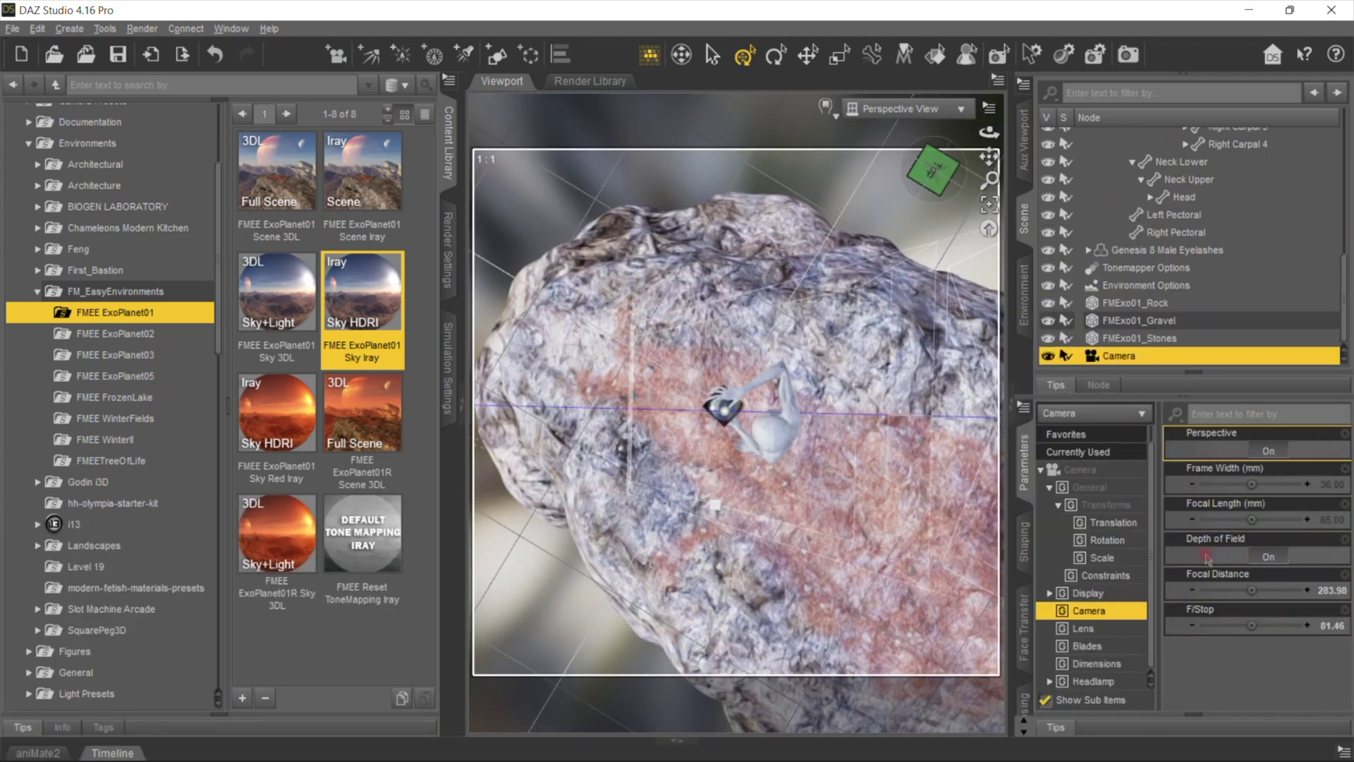
Step: Look through the new camera and play the animation from the first frame
left_click(906, 111)
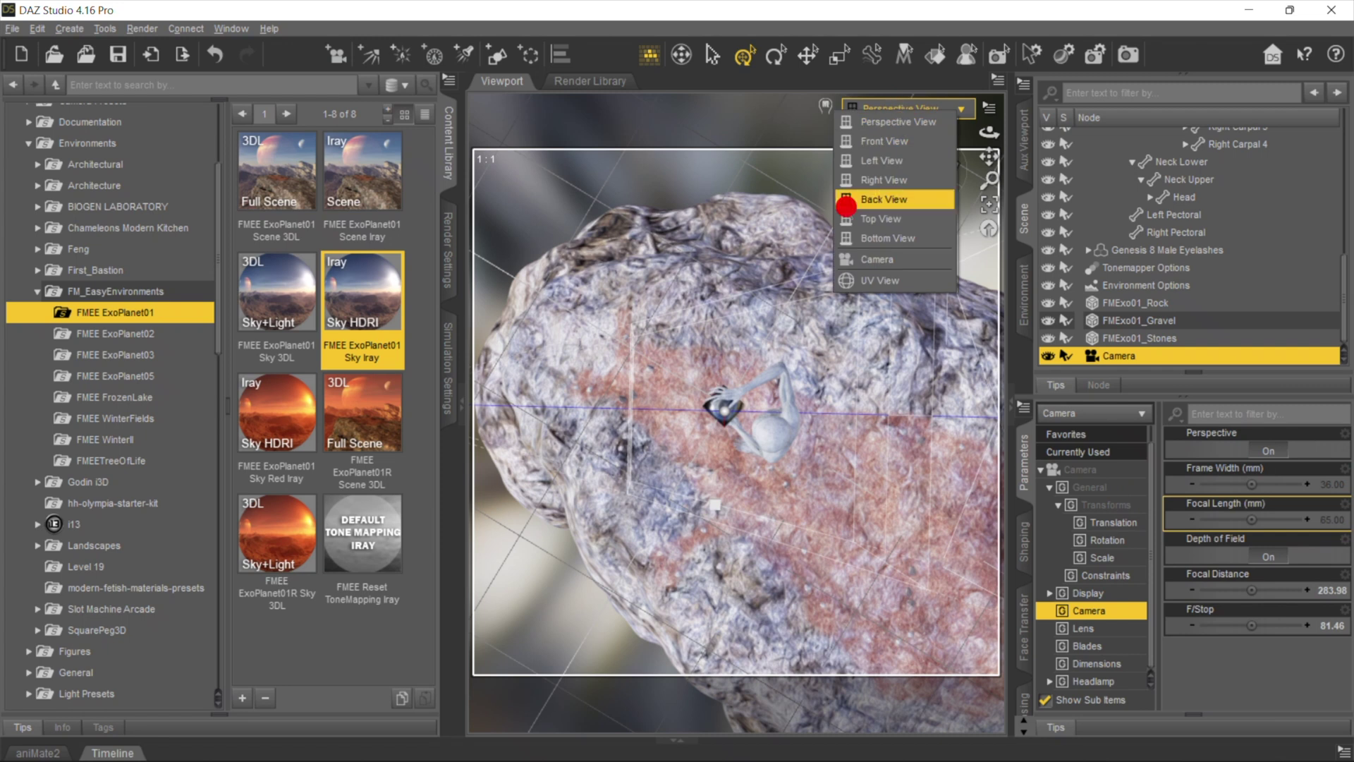
left_click(874, 260)
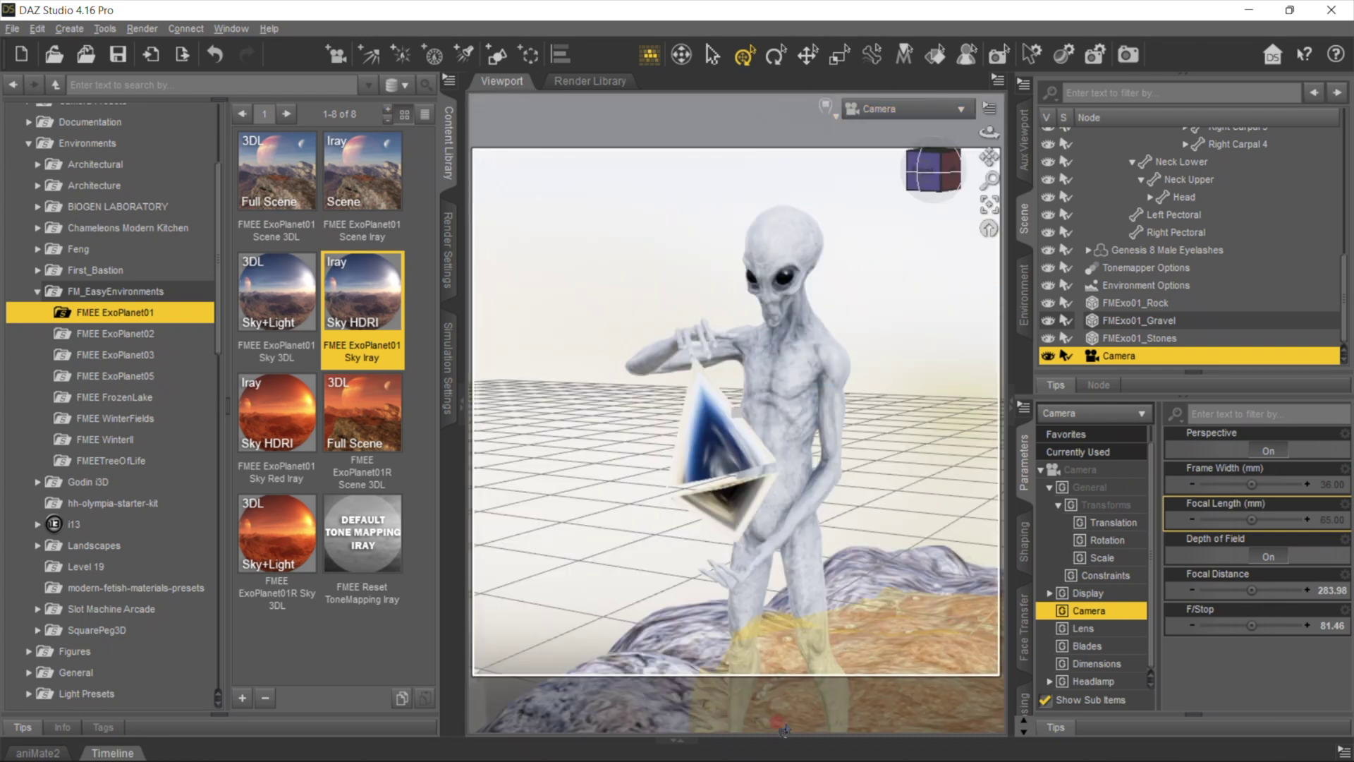
left_click(700, 752)
left_click(638, 750)
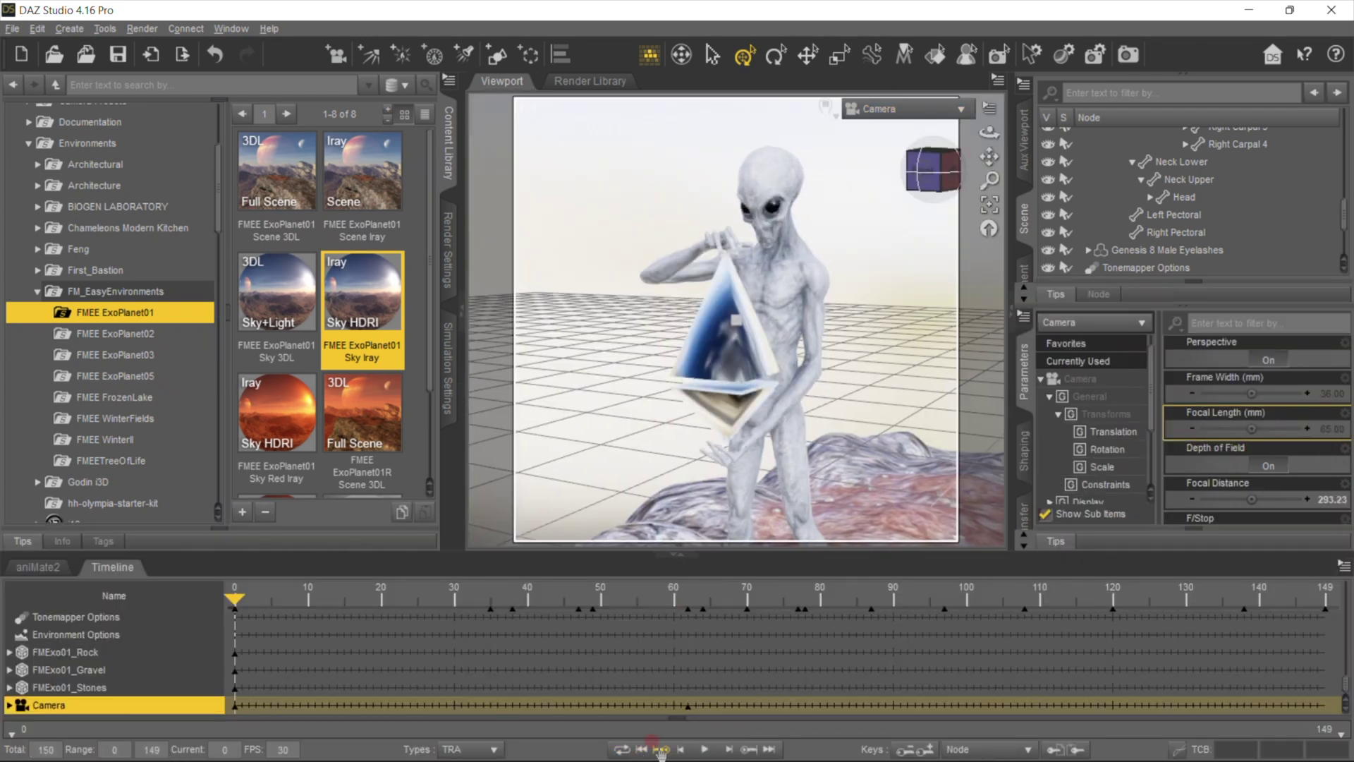
left_click(705, 751)
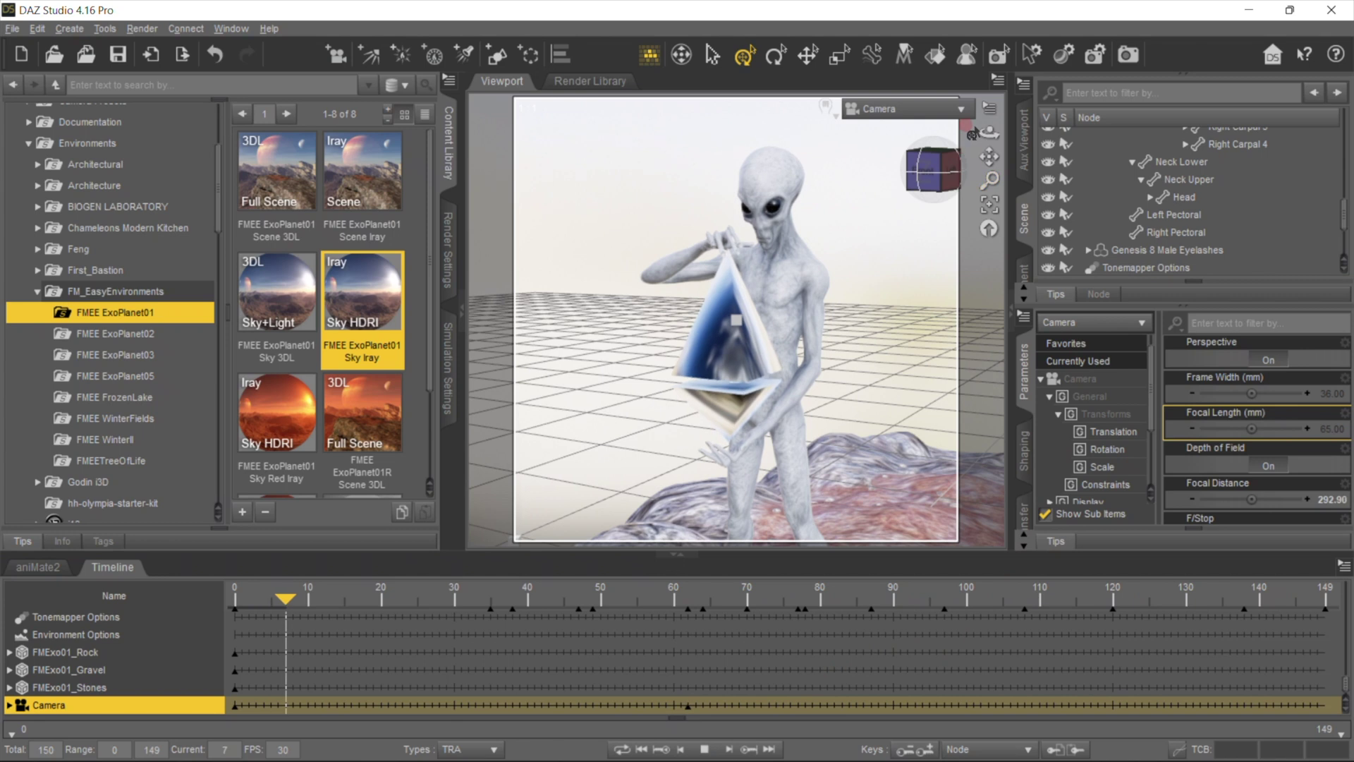
Step: Return to the Perspective View, rewind to frame 0 and undo the last camera changes
left_click(961, 108)
left_click(931, 130)
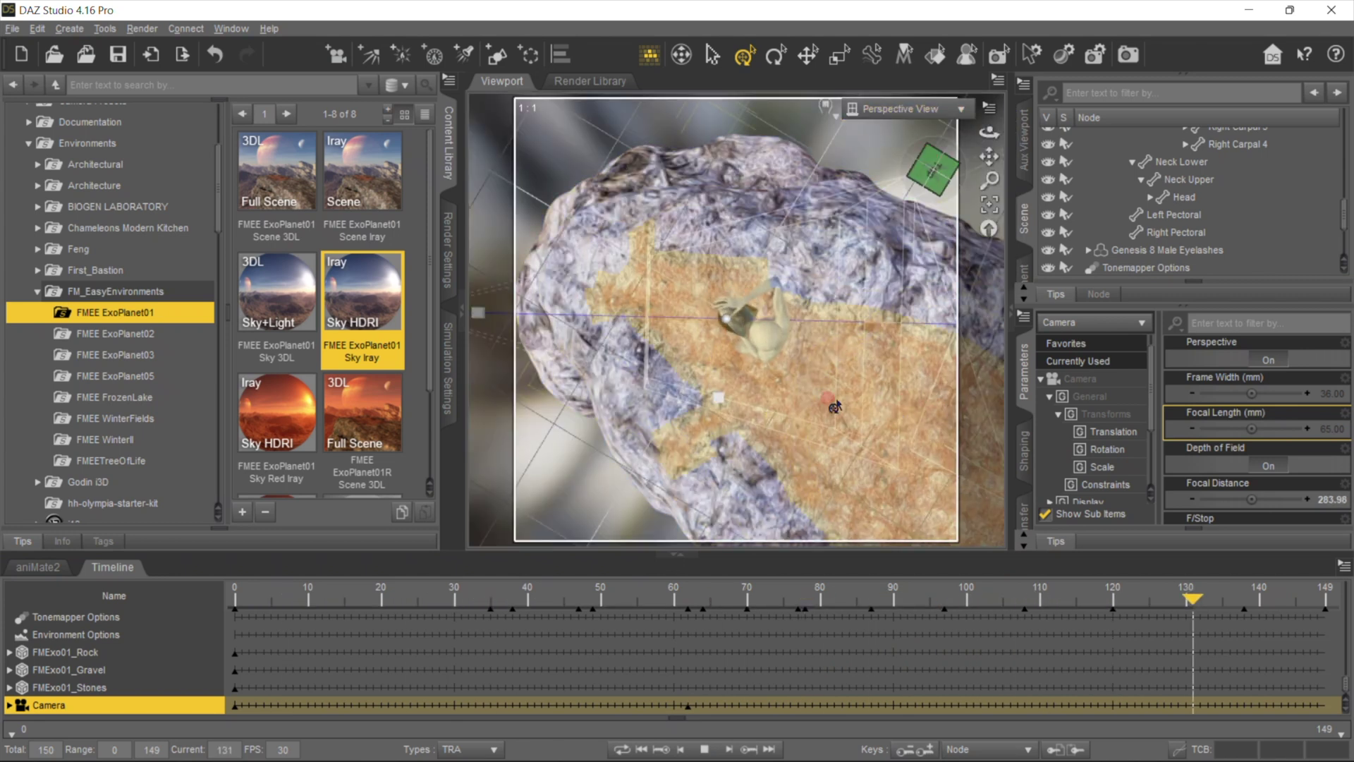
left_click(663, 749)
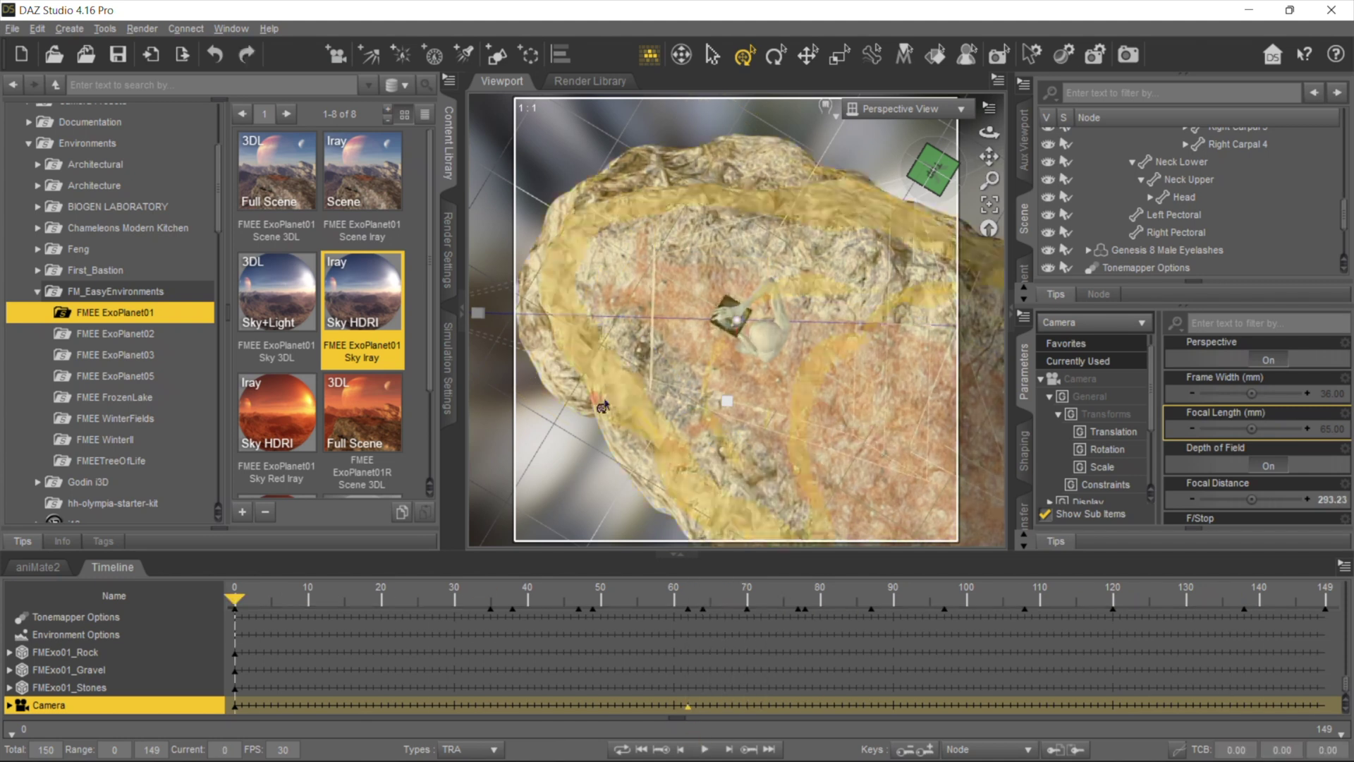
key("ctrl+z")
key("ctrl+z")
key("ctrl+z")
key("ctrl+z")
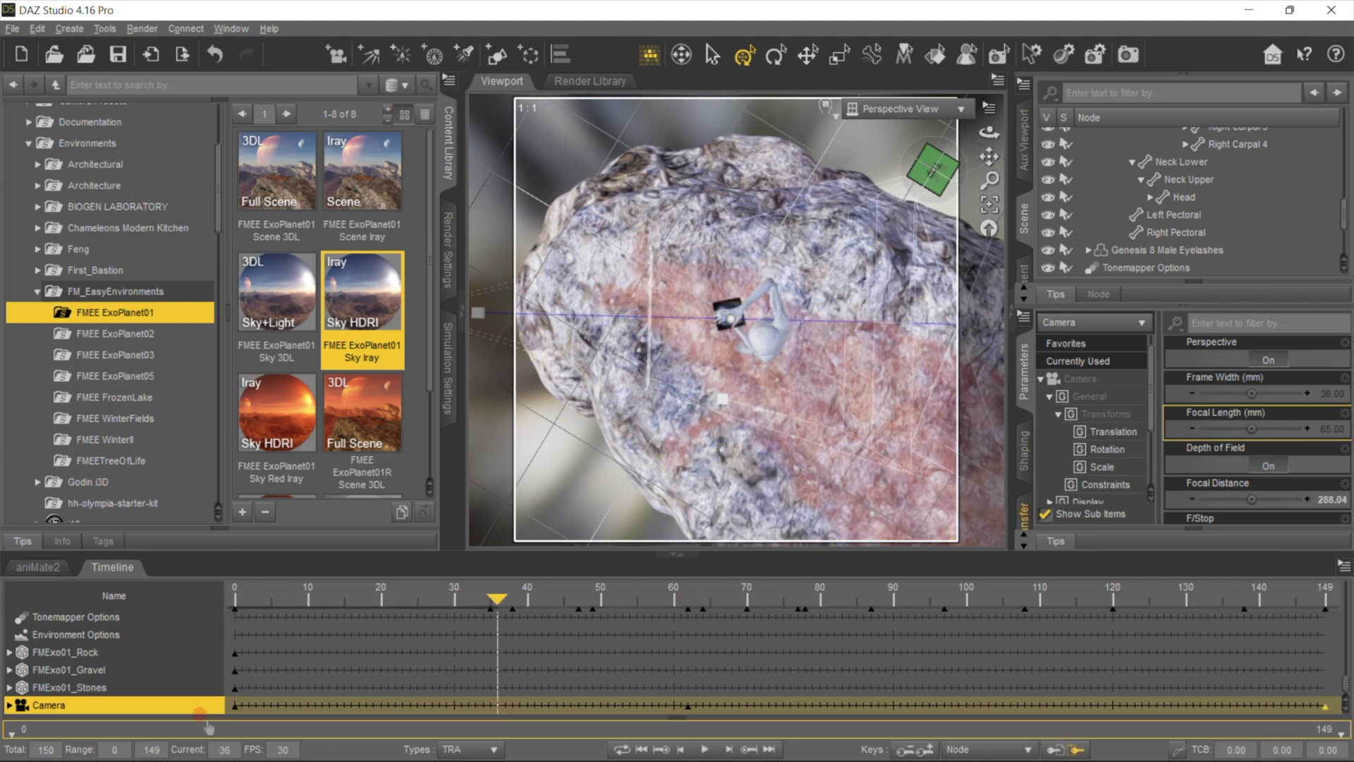
left_click(726, 303)
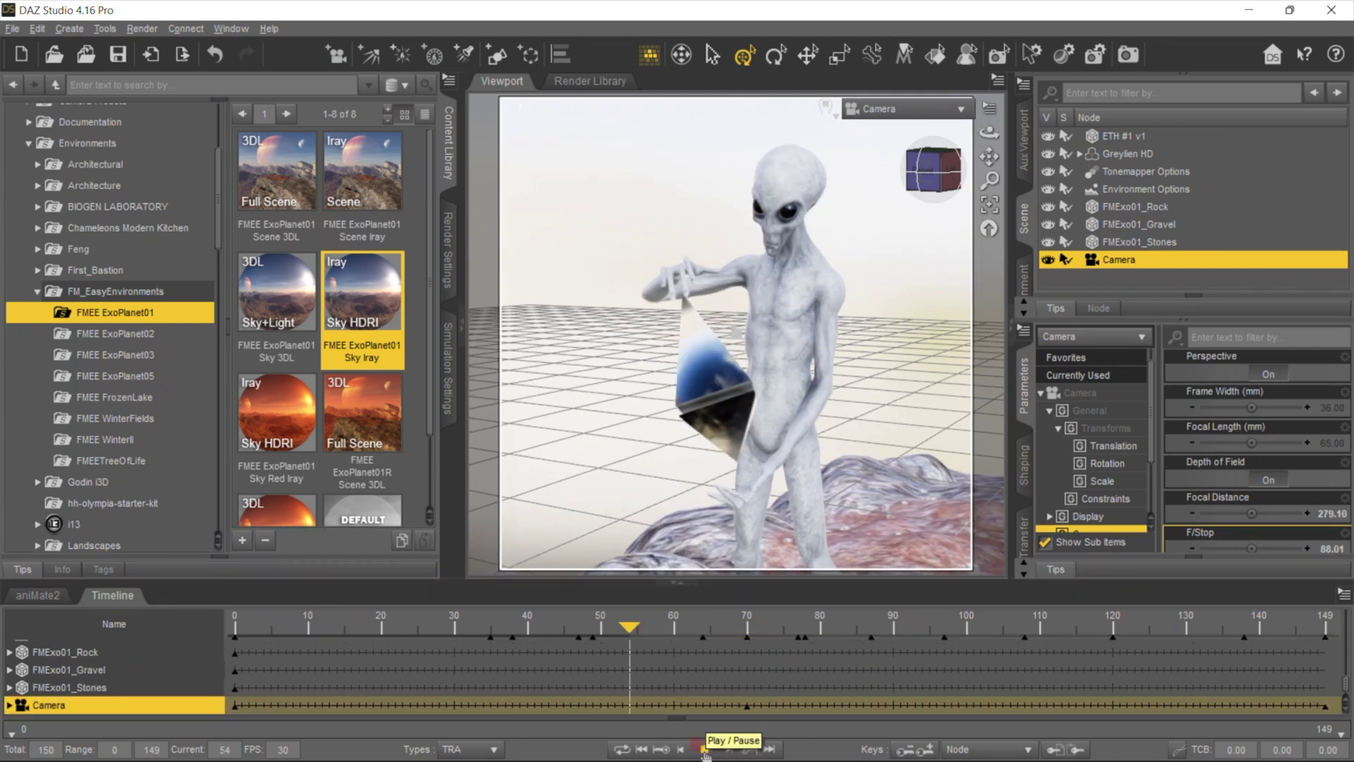
Step: Select the Greylien HD figure at frame 70 and find its fantasy mouth pose controls under the face settings
left_click(786, 220)
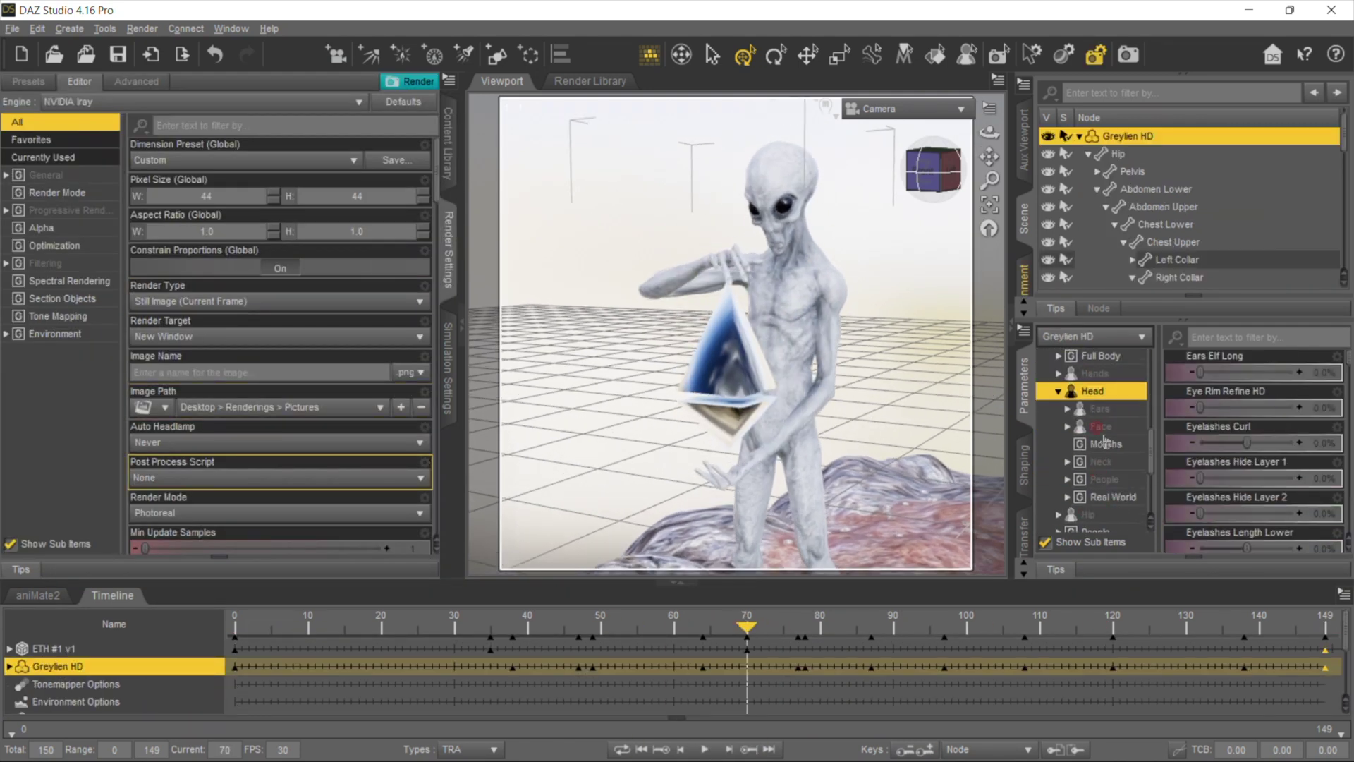
left_click(1101, 426)
left_click(1178, 486)
scroll(1208, 494, "down", 5)
left_click(1107, 461)
left_click(1024, 523)
left_click(1052, 488)
left_click(1118, 489)
Step: Set the alien's Mutomorph Mouth Open to 100% and Mutomorph Mouth Out to about 48% at frame 70
left_click_drag(1200, 392, 1301, 390)
left_click_drag(1206, 426, 1348, 416)
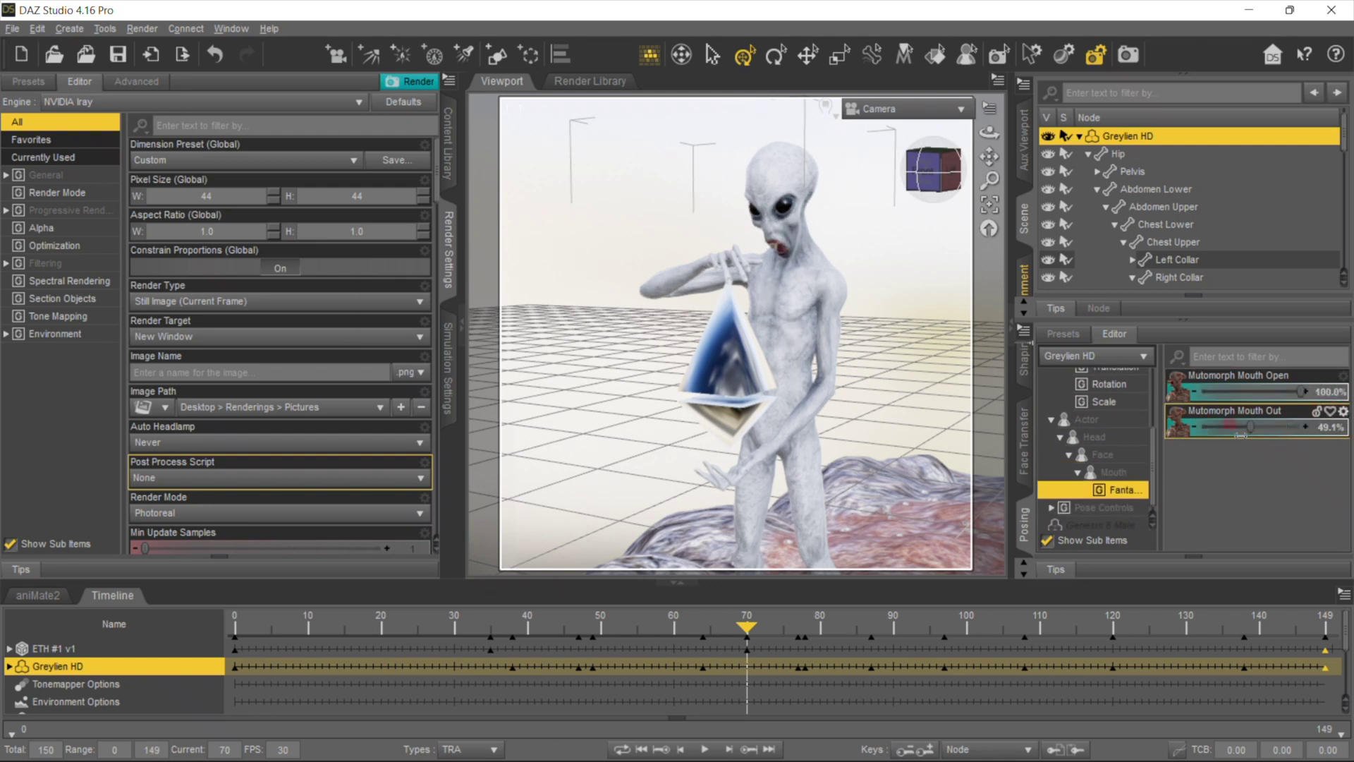
left_click_drag(1230, 438, 1229, 520)
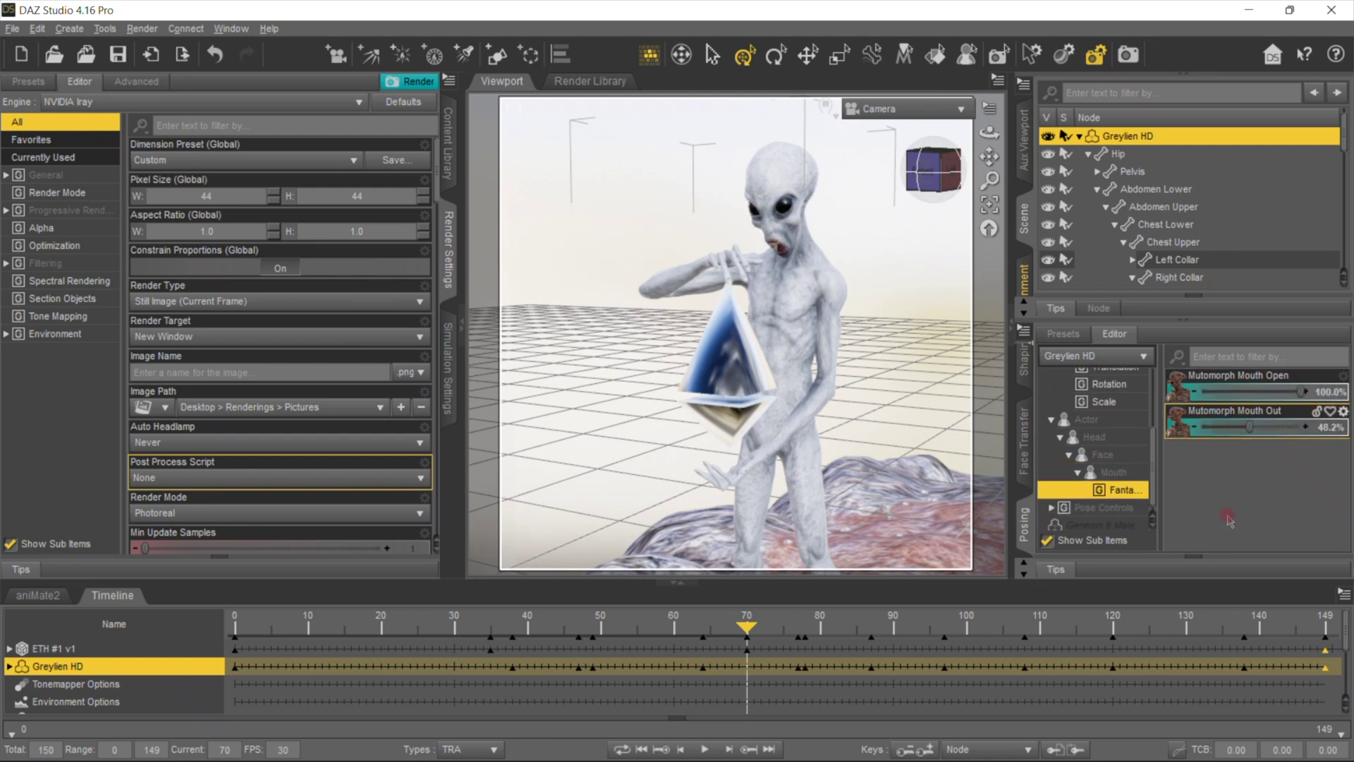
Step: Scrub from the last frame back to frame 0 and play the animation to check the alien's mouth movement
left_click(769, 750)
left_click_drag(1316, 625, 235, 621)
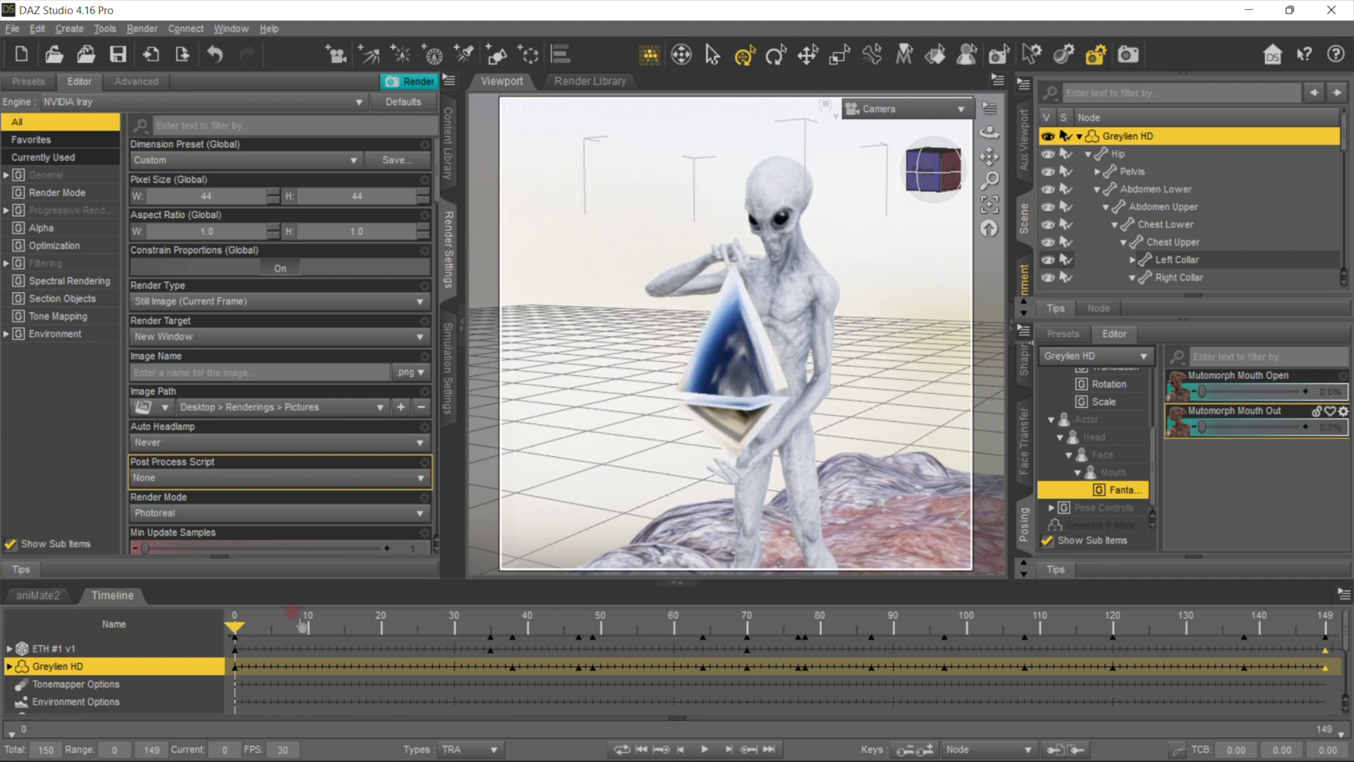
left_click(704, 749)
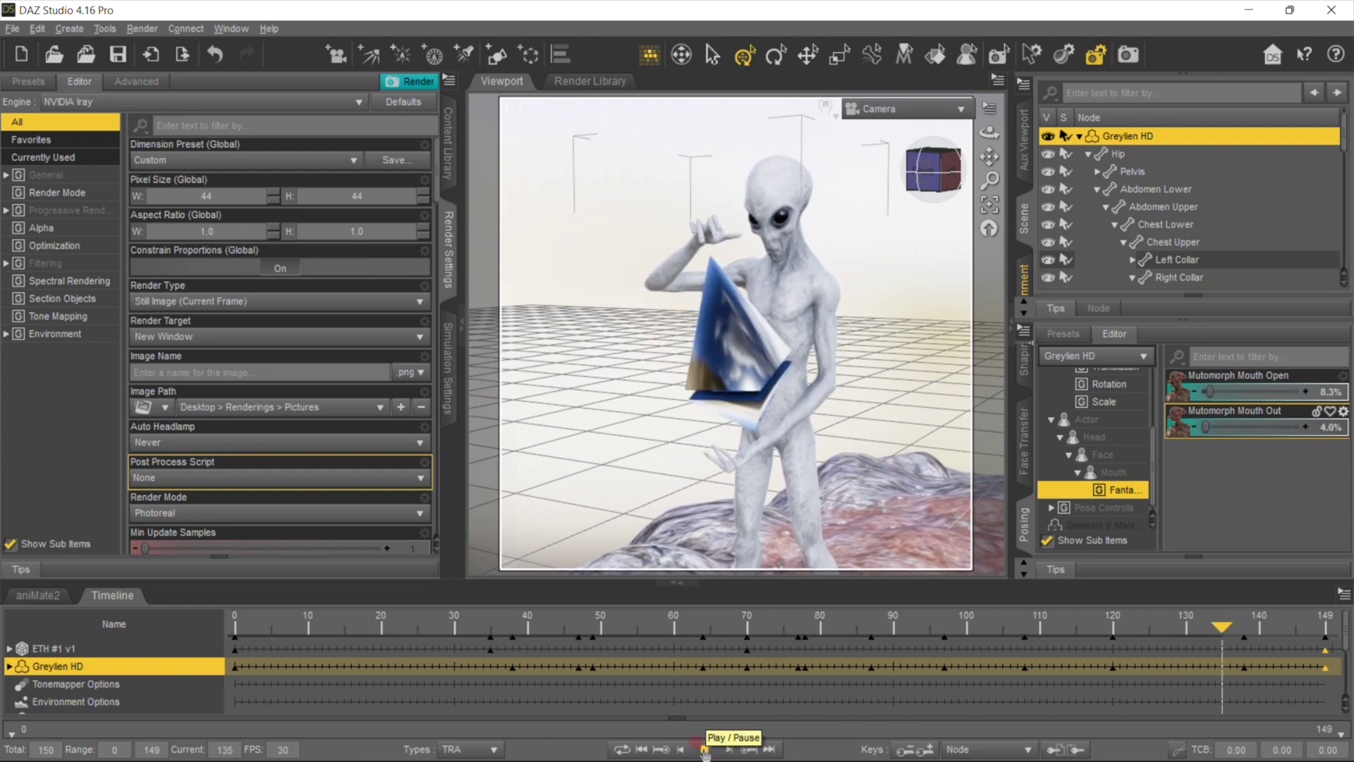
left_click(704, 749)
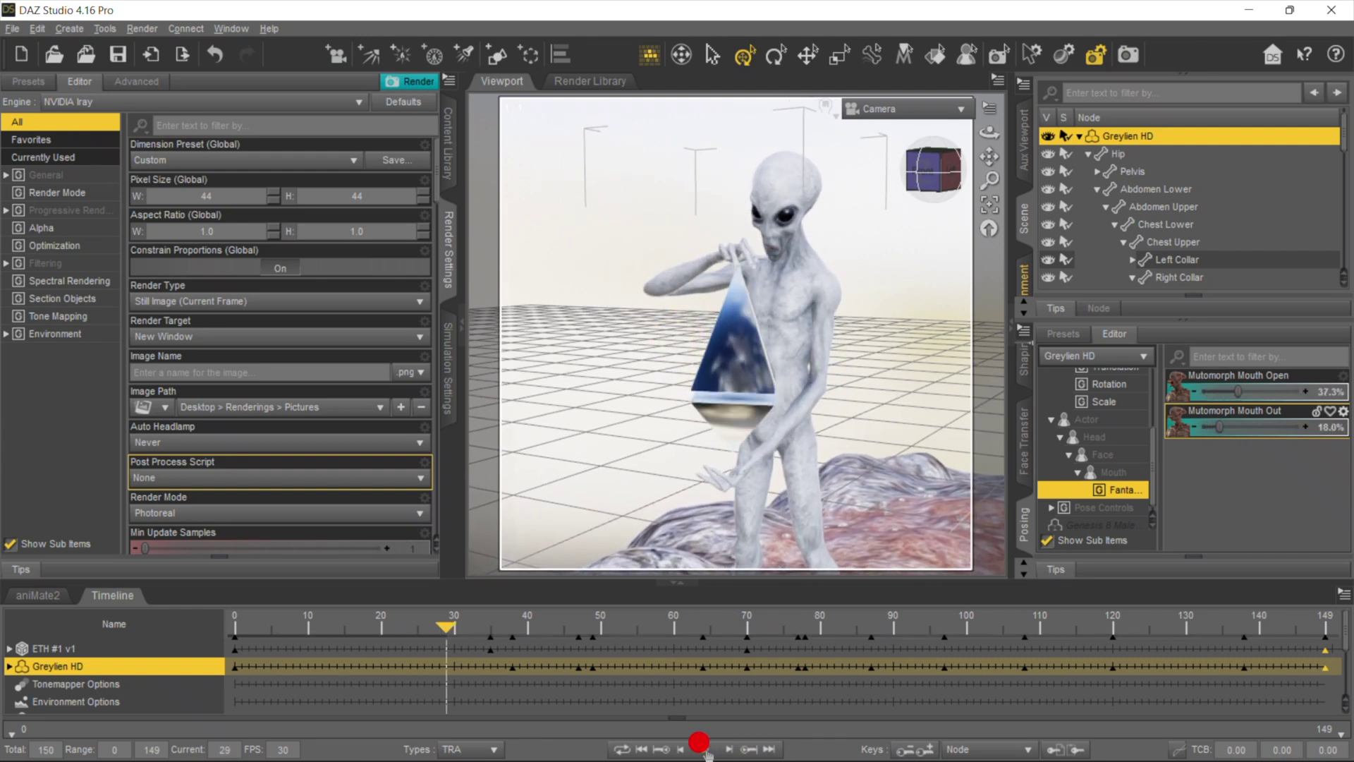
left_click(642, 751)
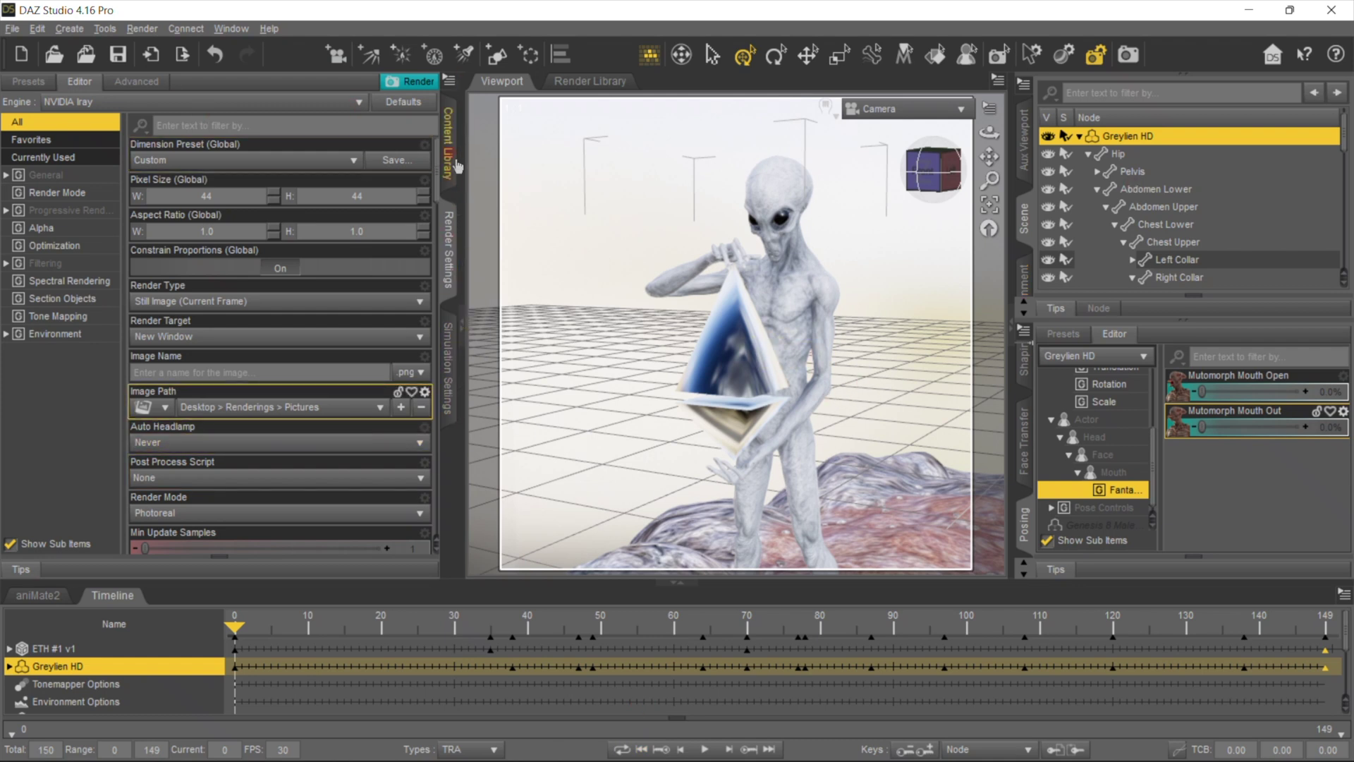
Step: Set the render size to 500 by 500 pixels, the type to Image Series and the output folder to Alien NFT ETH
left_click(212, 196)
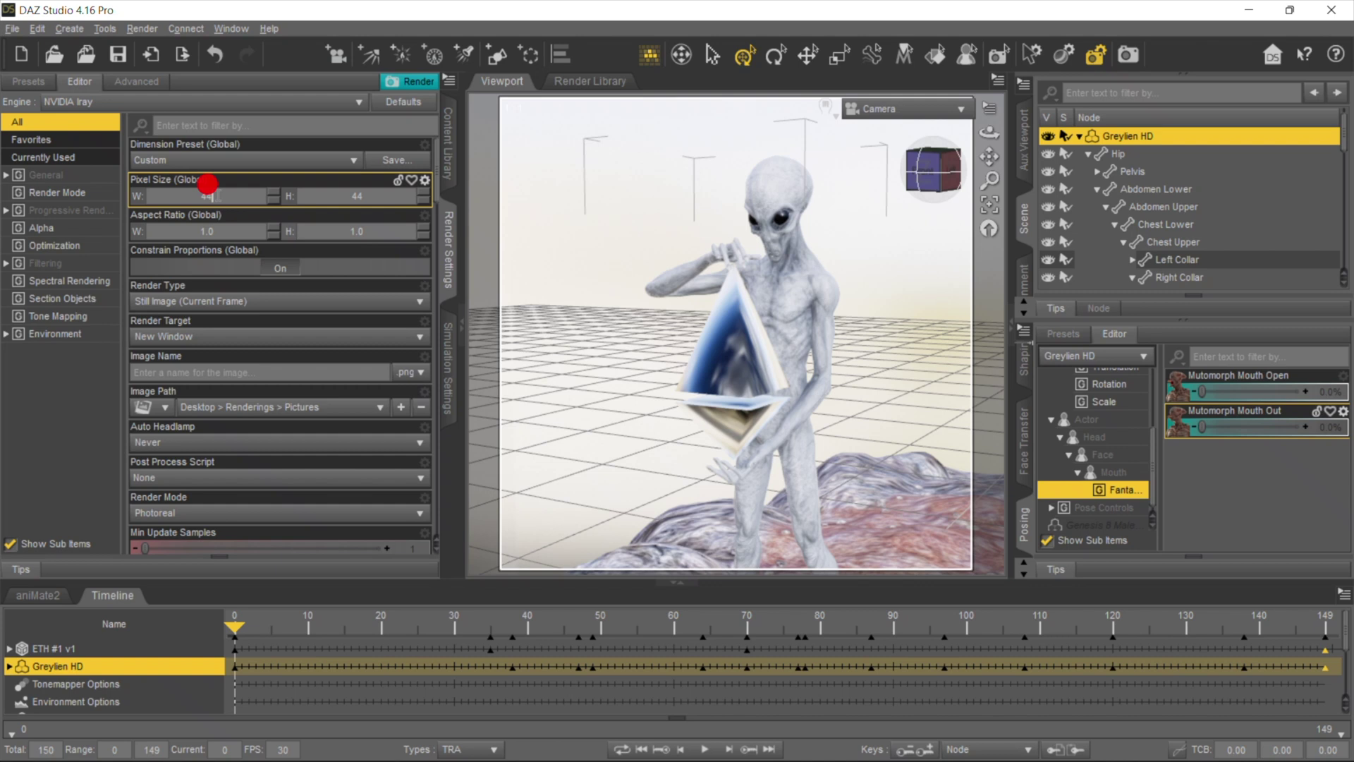
left_click(272, 303)
left_click(262, 336)
left_click(401, 407)
type("Alien NFT")
left_click(684, 409)
Step: Edit the Max Samples limit in the render settings and enable the post denoiser under Filtering
scroll(334, 437, "down", 5)
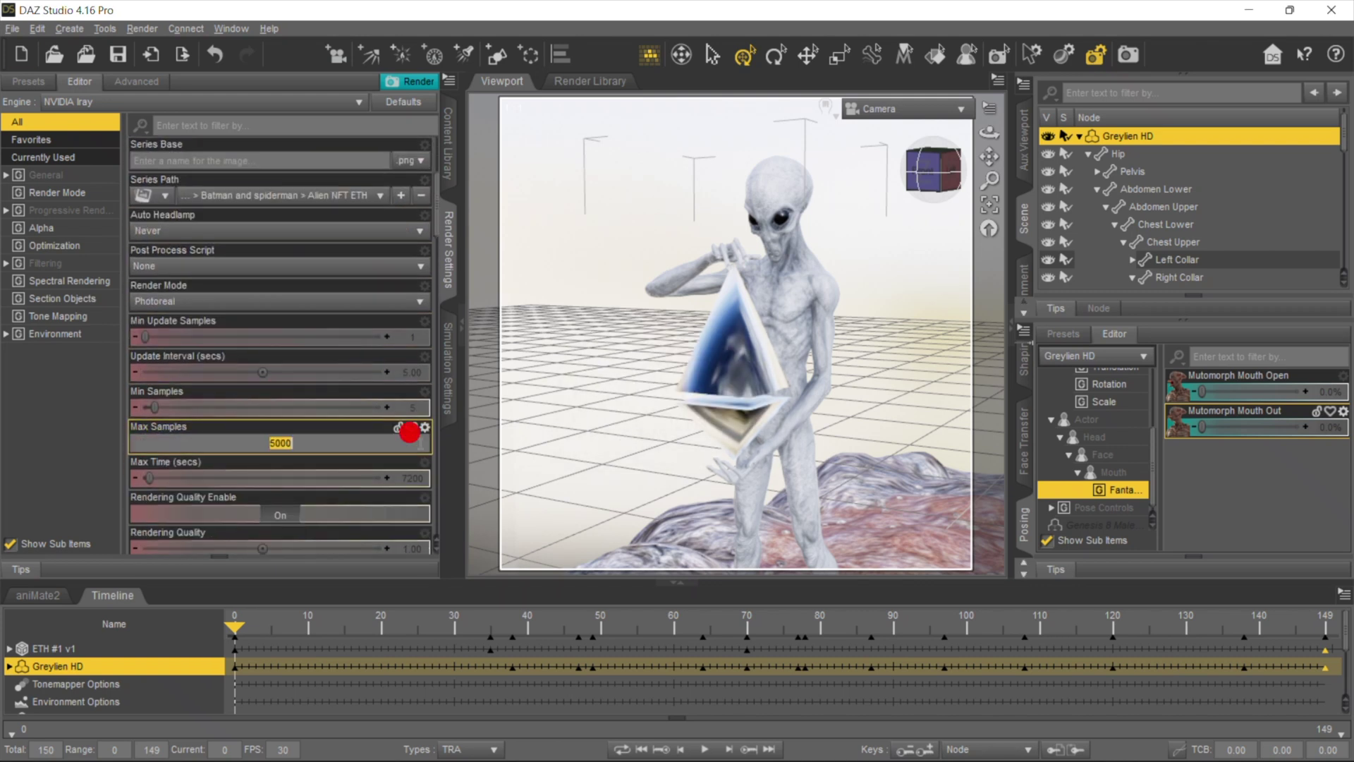
scroll(334, 437, "down", 1)
scroll(334, 438, "down", 2)
left_click(280, 410)
left_click(74, 262)
left_click(280, 377)
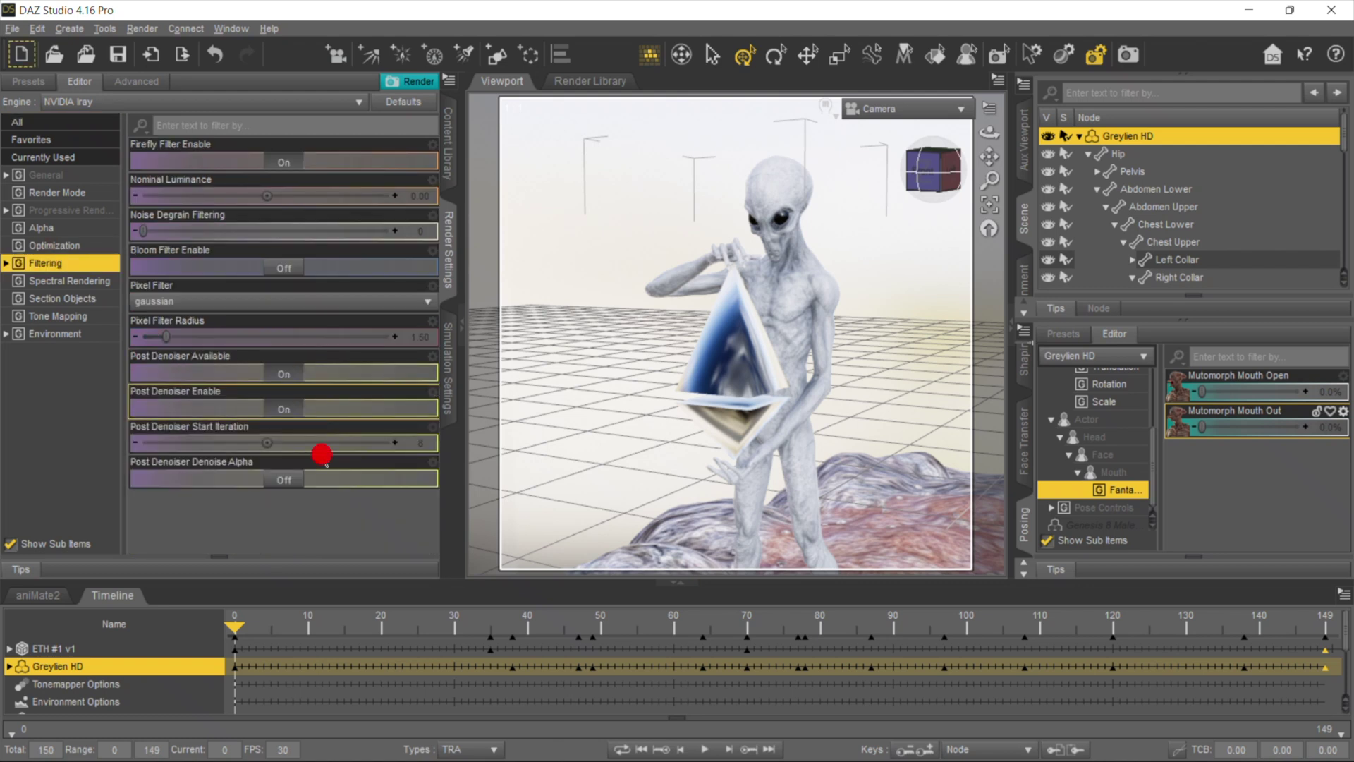
Step: Enter ETH NFT Alien as the base name of the rendered image series
left_click(60, 122)
left_click(409, 81)
left_click(618, 414)
left_click(293, 379)
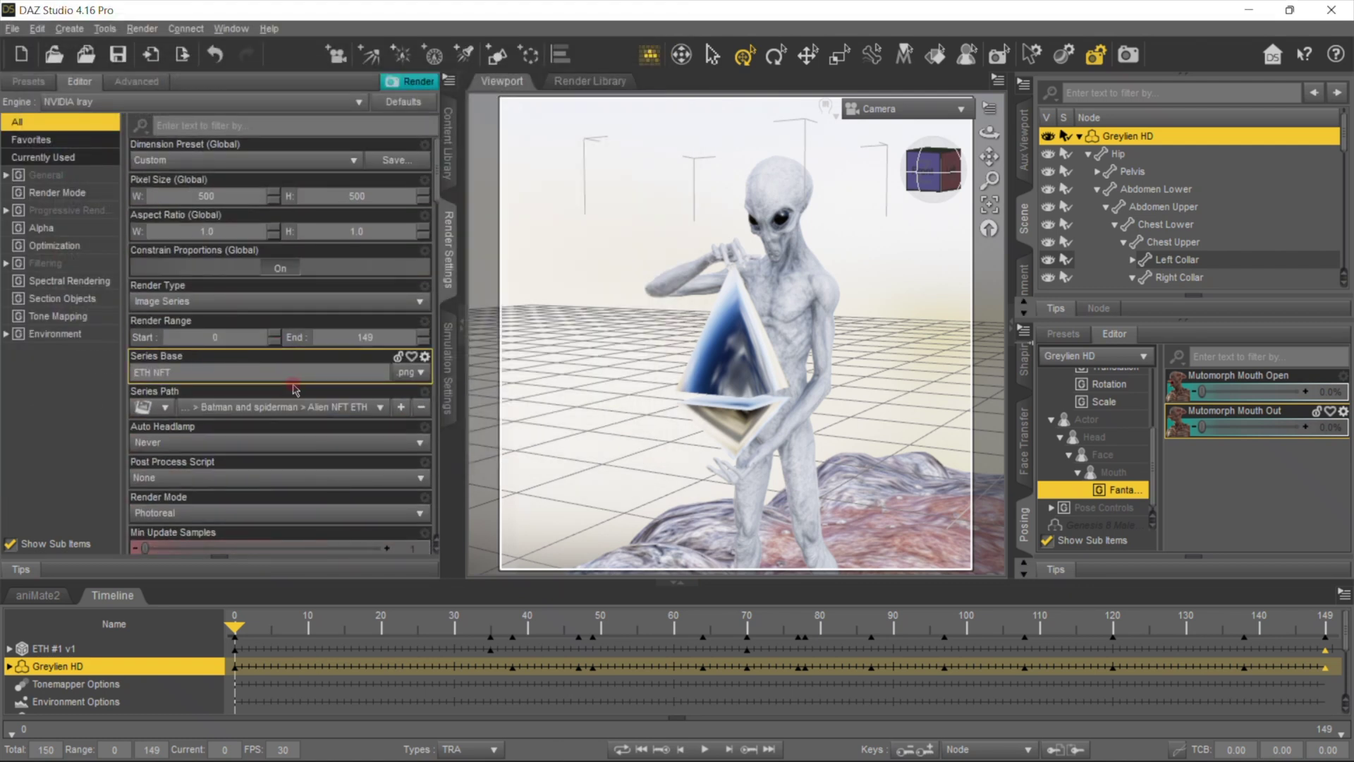
Step: Start rendering the image series for frames 0 to 149 and bring up the render progress window
left_click(422, 83)
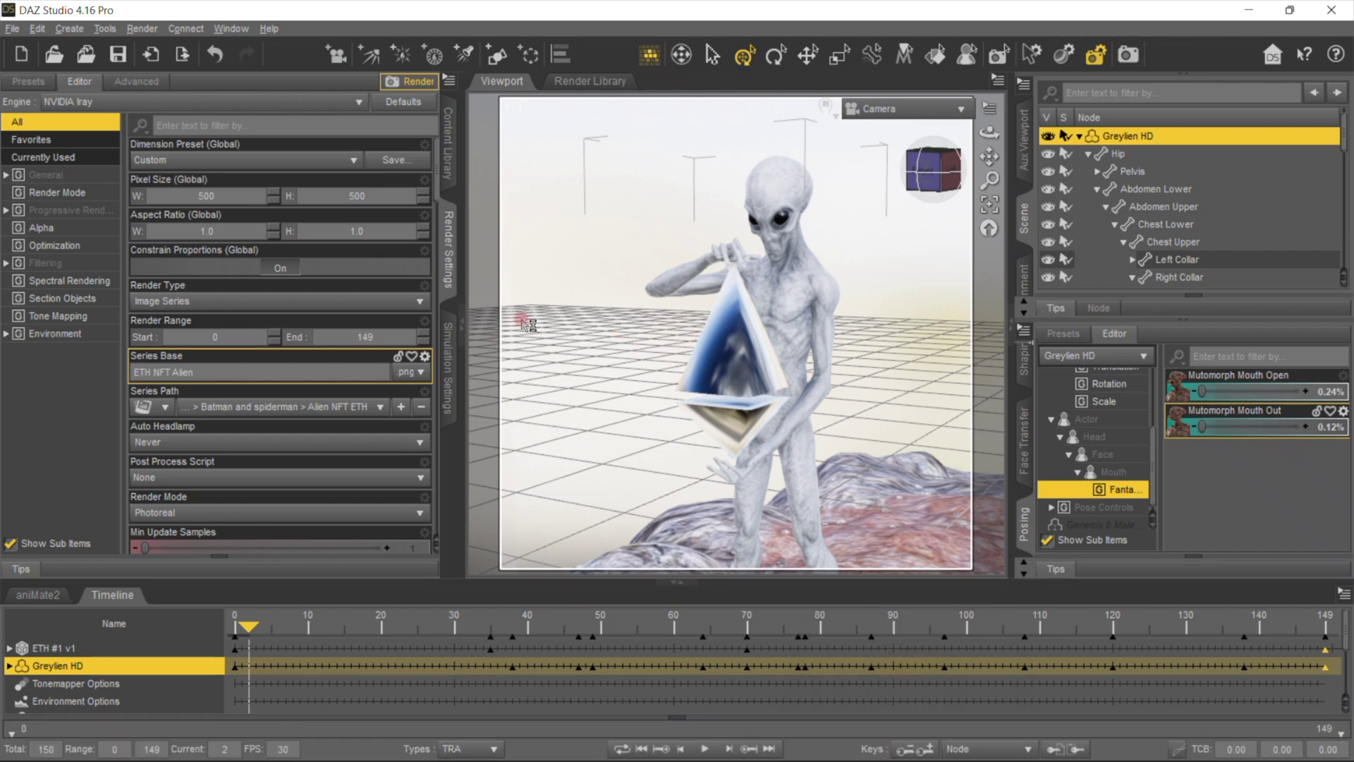
key("super+Tab")
left_click(271, 278)
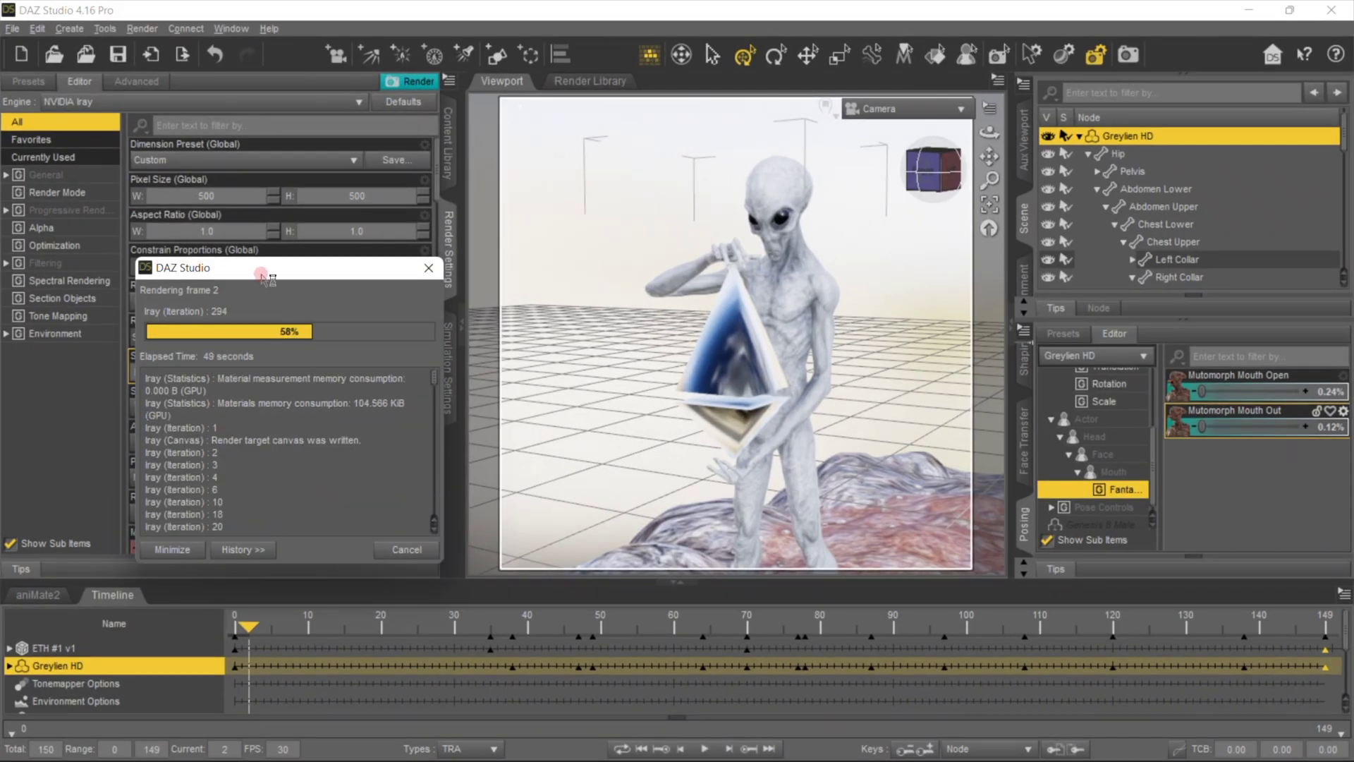